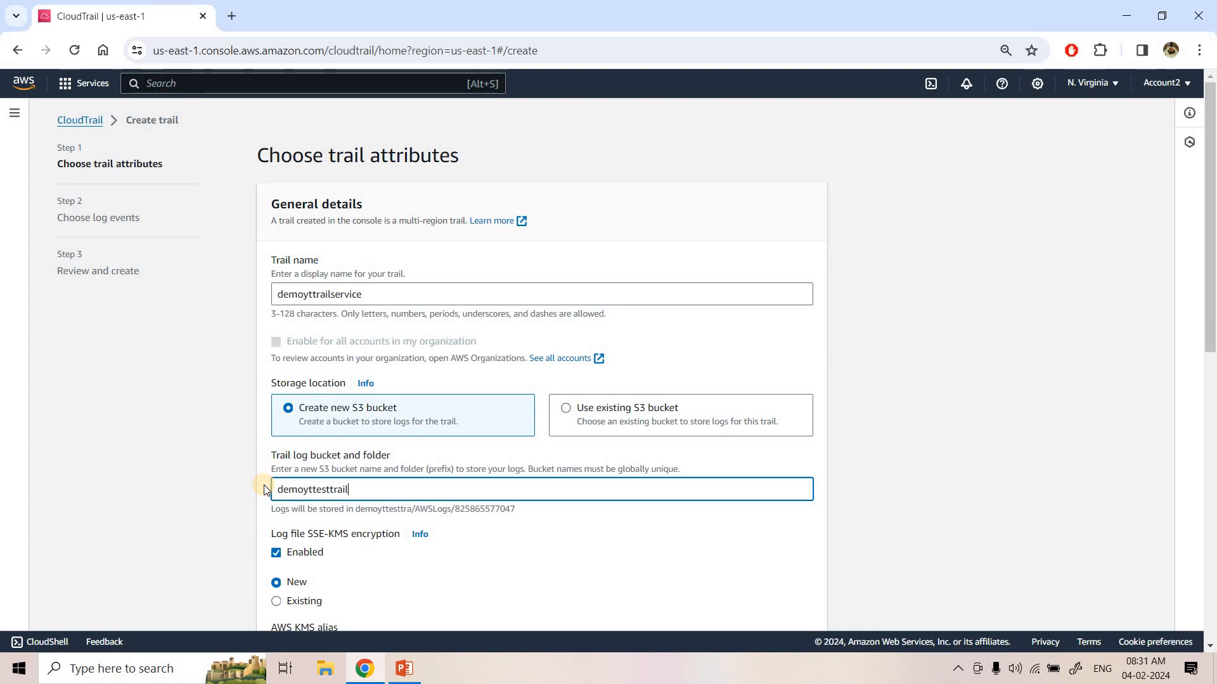
# Disable SSE-KMS encryption for the trail's log files and proceed to choosing log events.
pyautogui.scroll(-3, 263, 484)
pyautogui.click(276, 347)
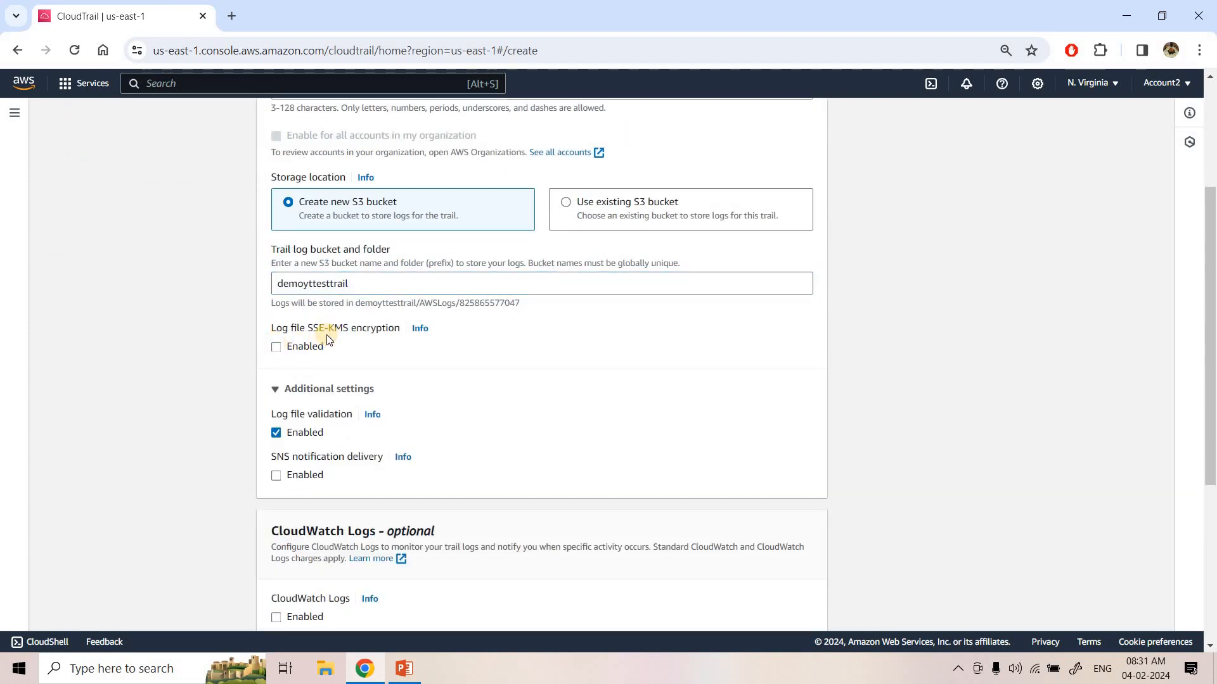
pyautogui.scroll(-5, 374, 396)
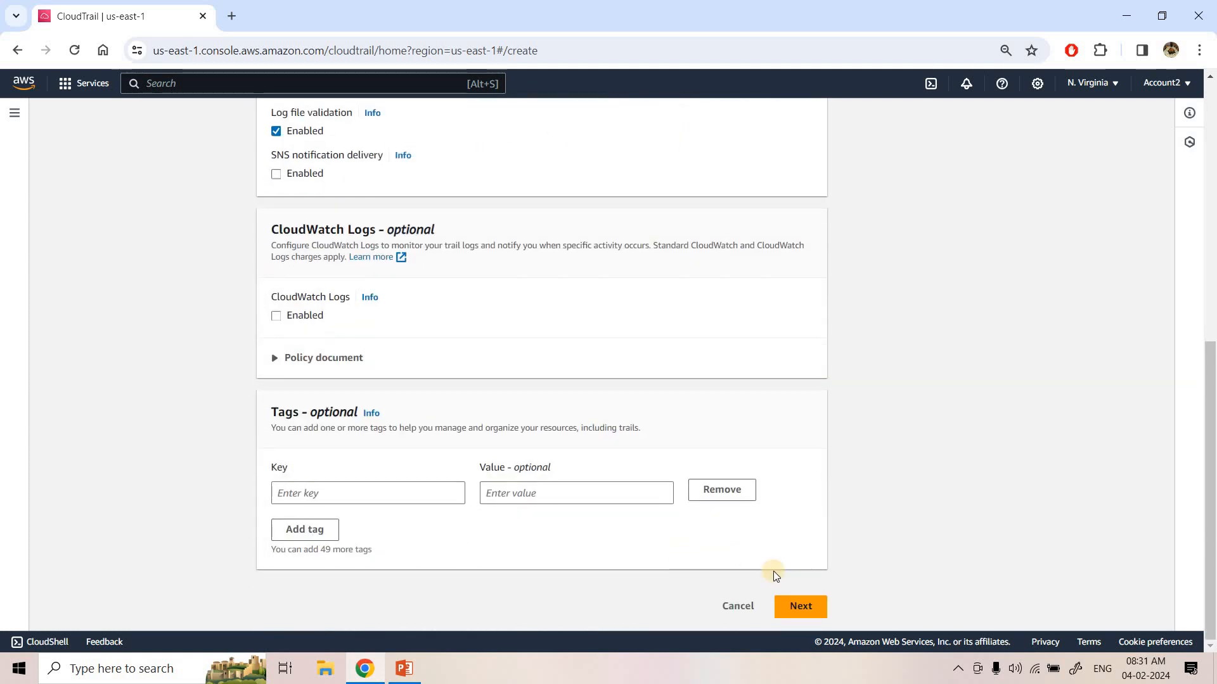
pyautogui.click(801, 607)
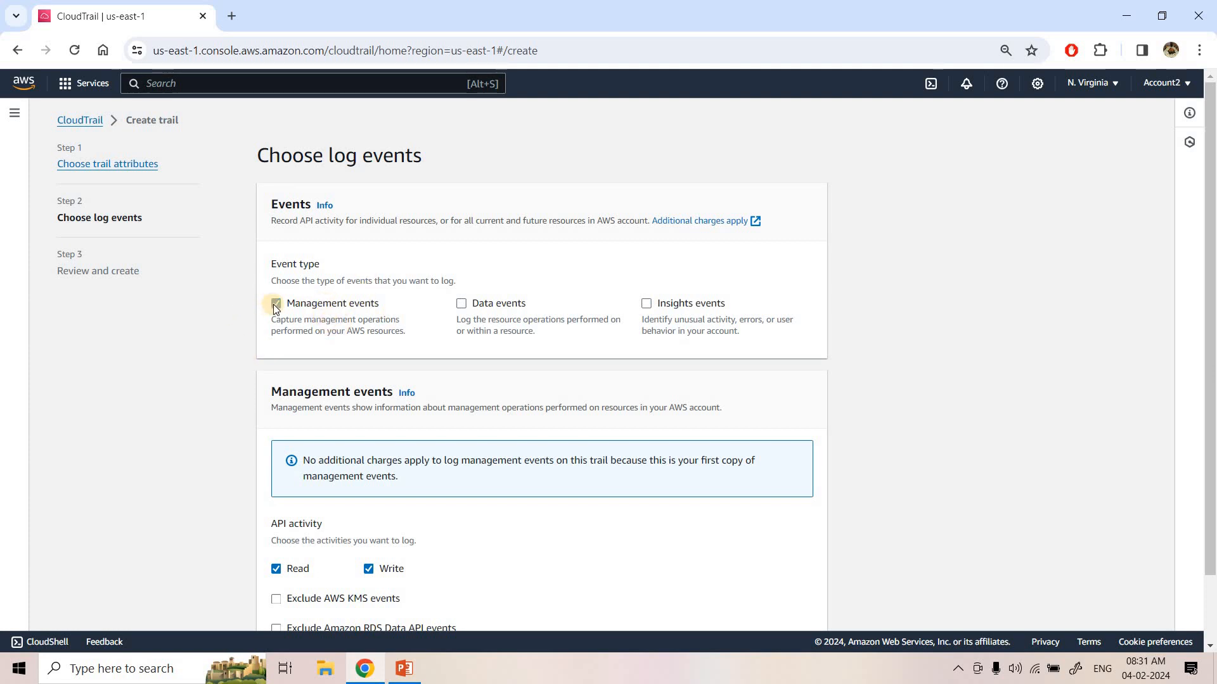
# Accept management events with Read and Write API activity, and create the trail from the review page.
pyautogui.scroll(-2, 391, 406)
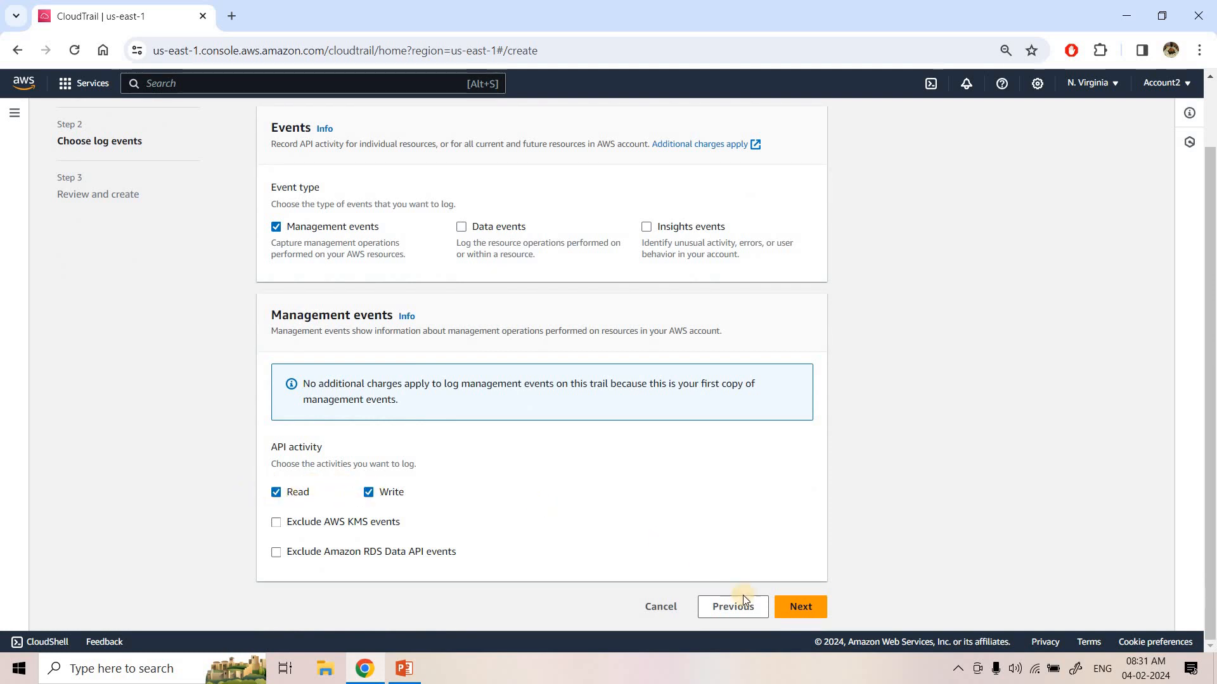
pyautogui.click(776, 607)
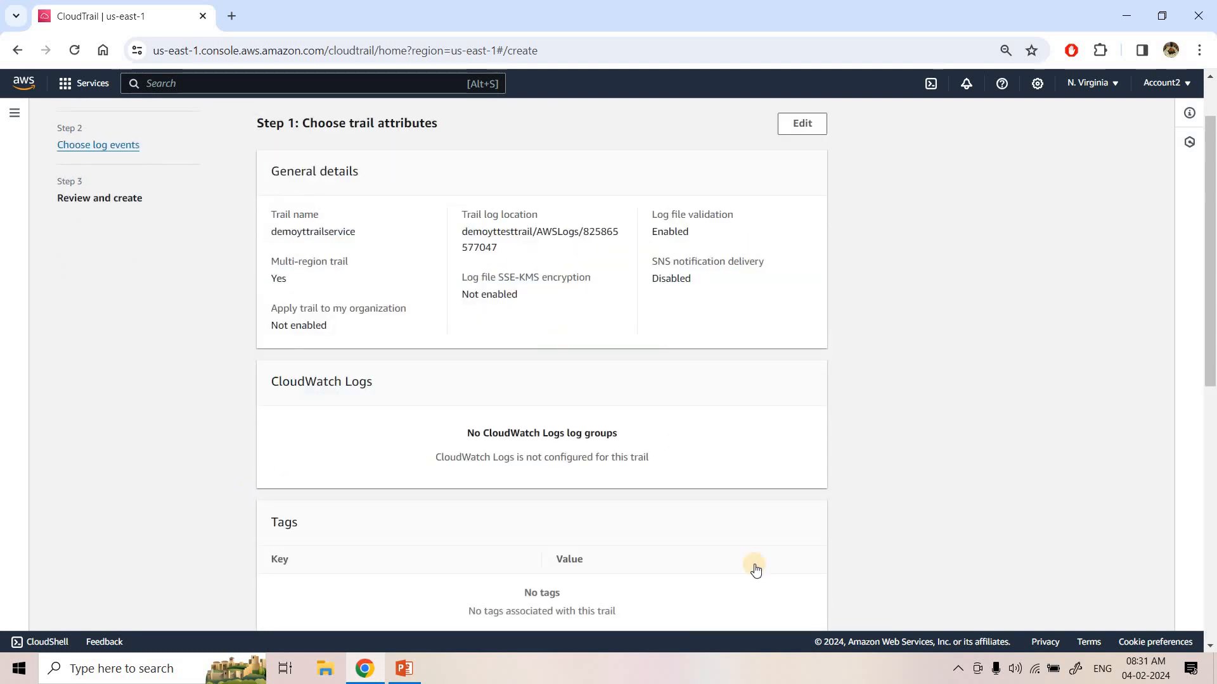
pyautogui.scroll(-15, 757, 573)
pyautogui.click(768, 608)
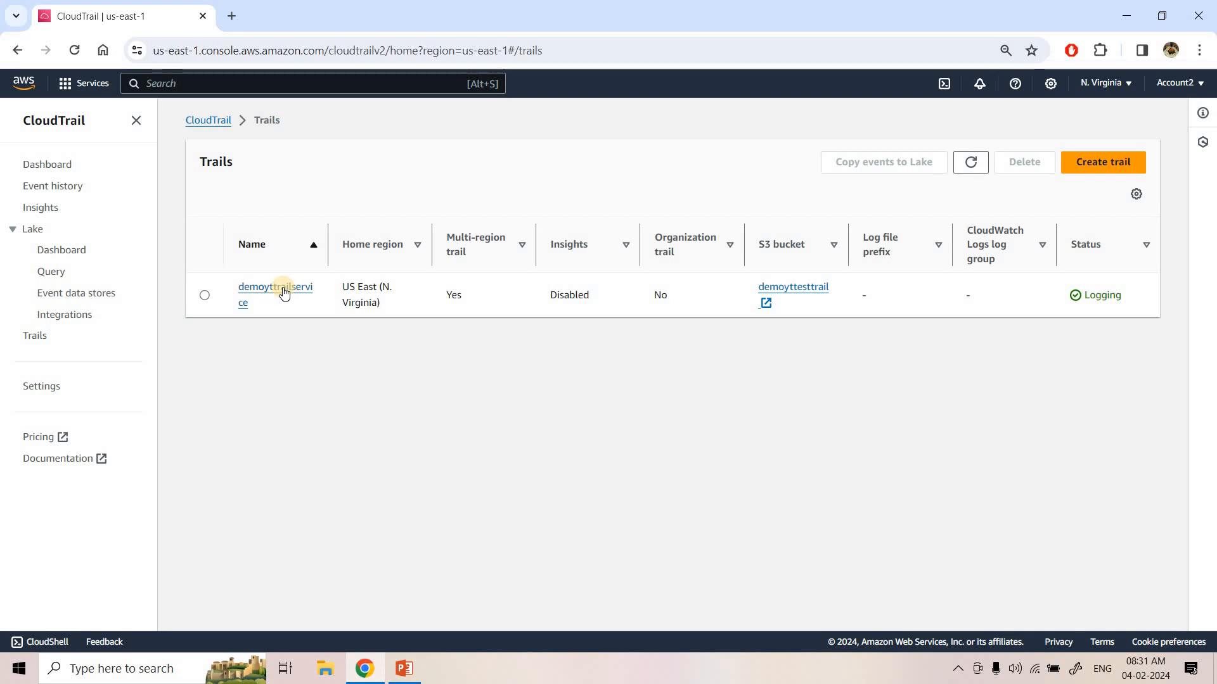
# Open the AWS Console Home in a second browser tab and switch to it.
pyautogui.rightClick(28, 79)
pyautogui.click(109, 95)
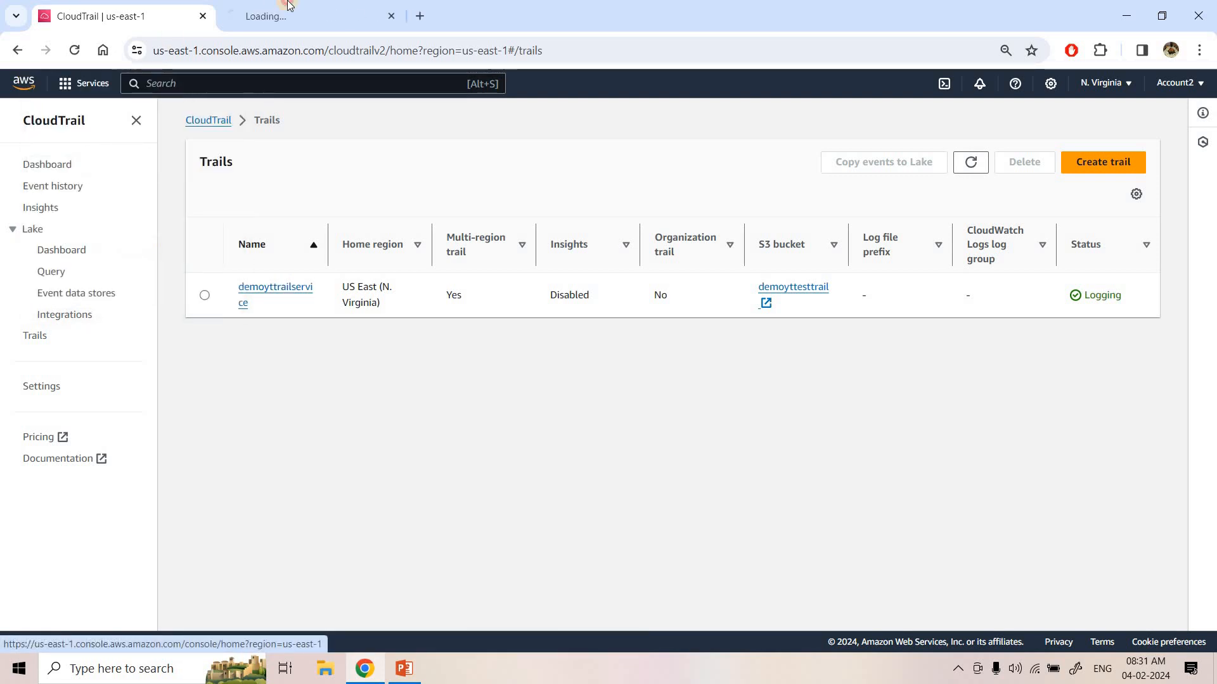
pyautogui.click(292, 16)
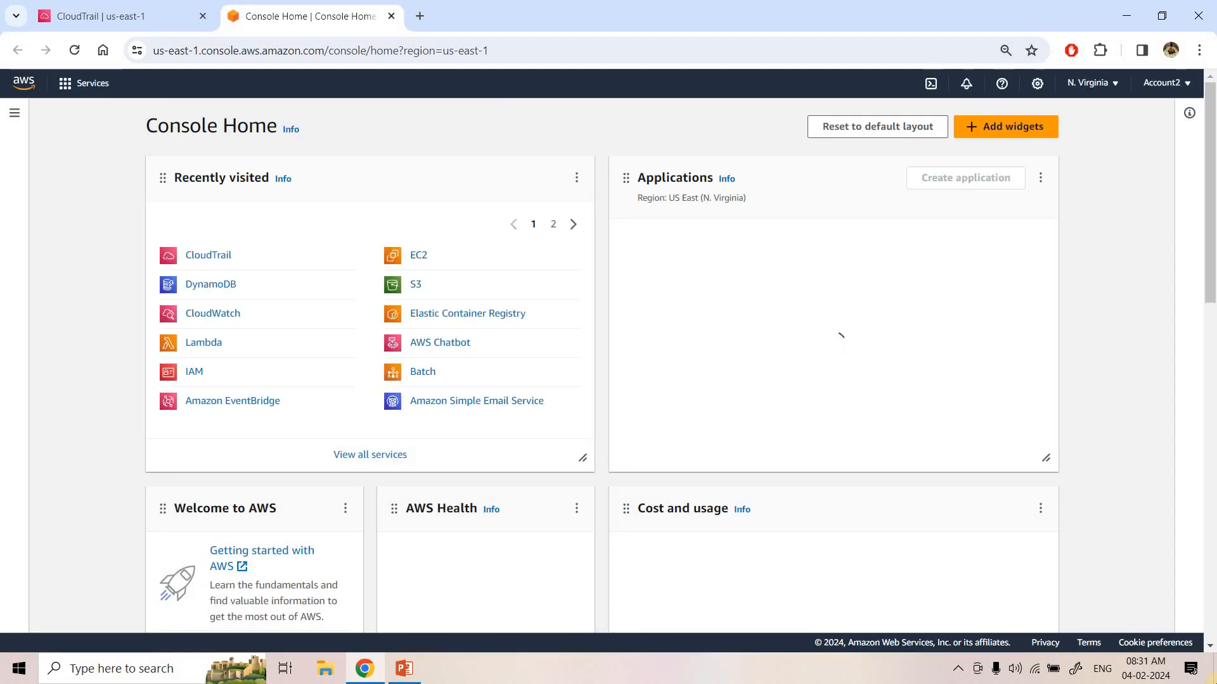
# Switch to the Cloudtrail Demo file in Notepad and examine the Lambda code's imports, DynamoDB client setup, put_item_to_dynamodb function and start of the handler.
pyautogui.click(441, 671)
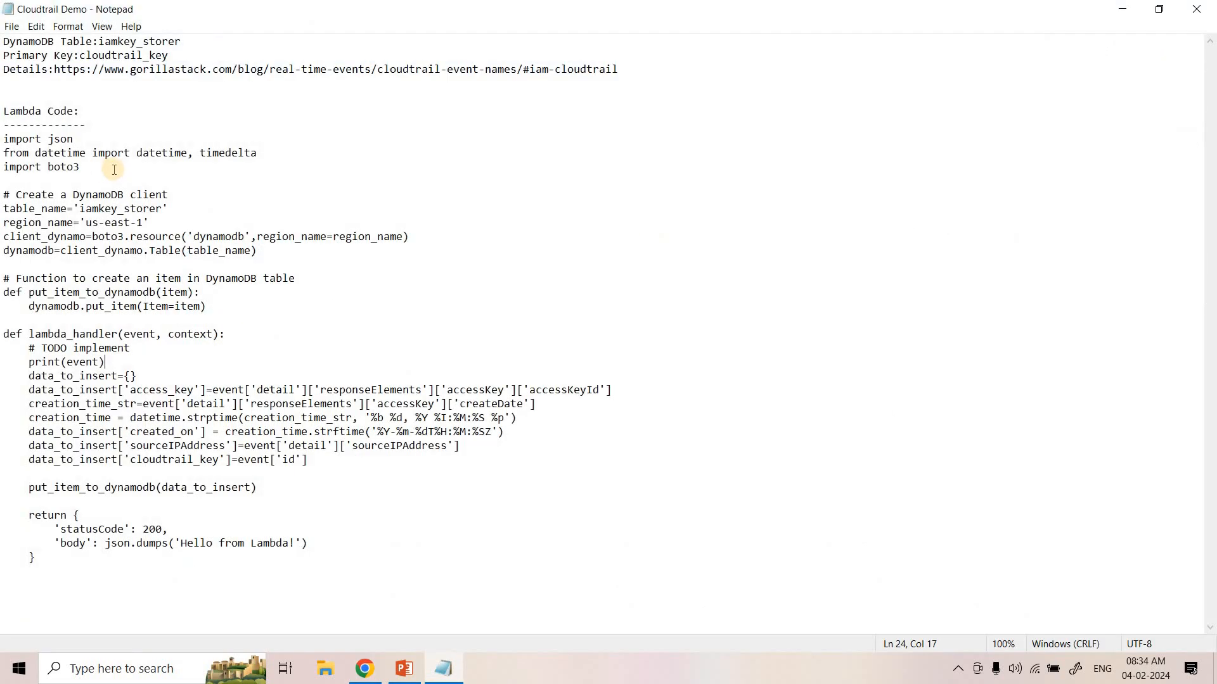
pyautogui.moveTo(114, 170); pyautogui.dragTo(4, 139)
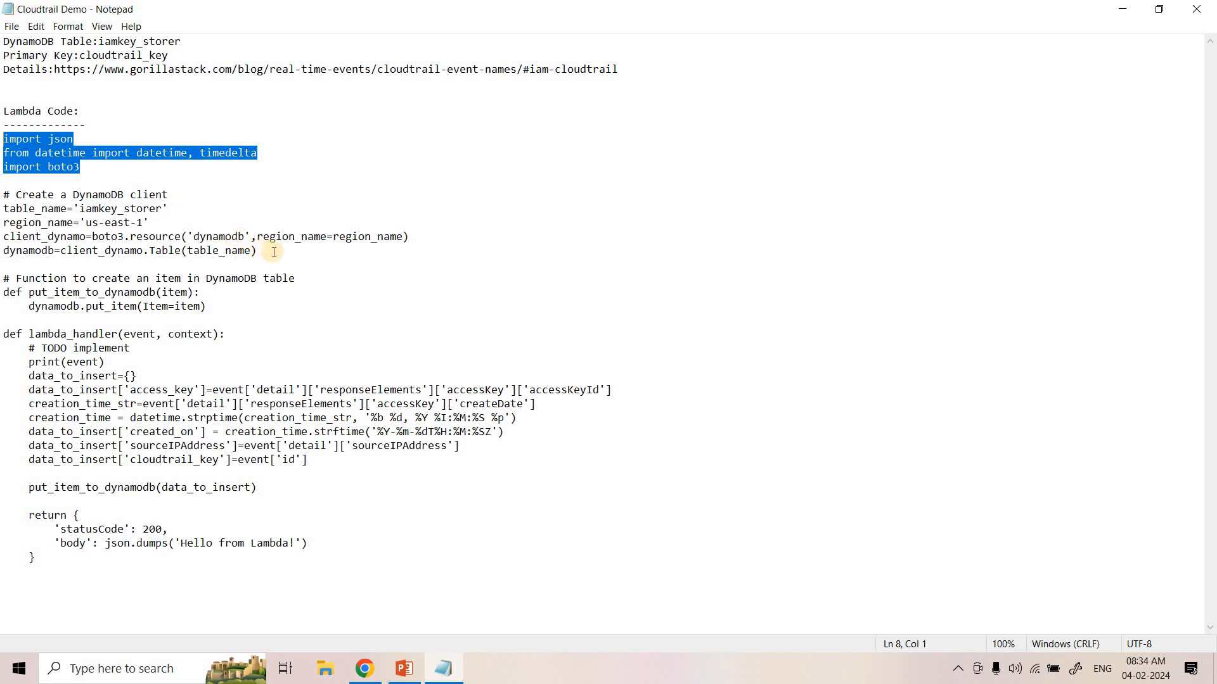
pyautogui.moveTo(279, 252); pyautogui.dragTo(4, 200)
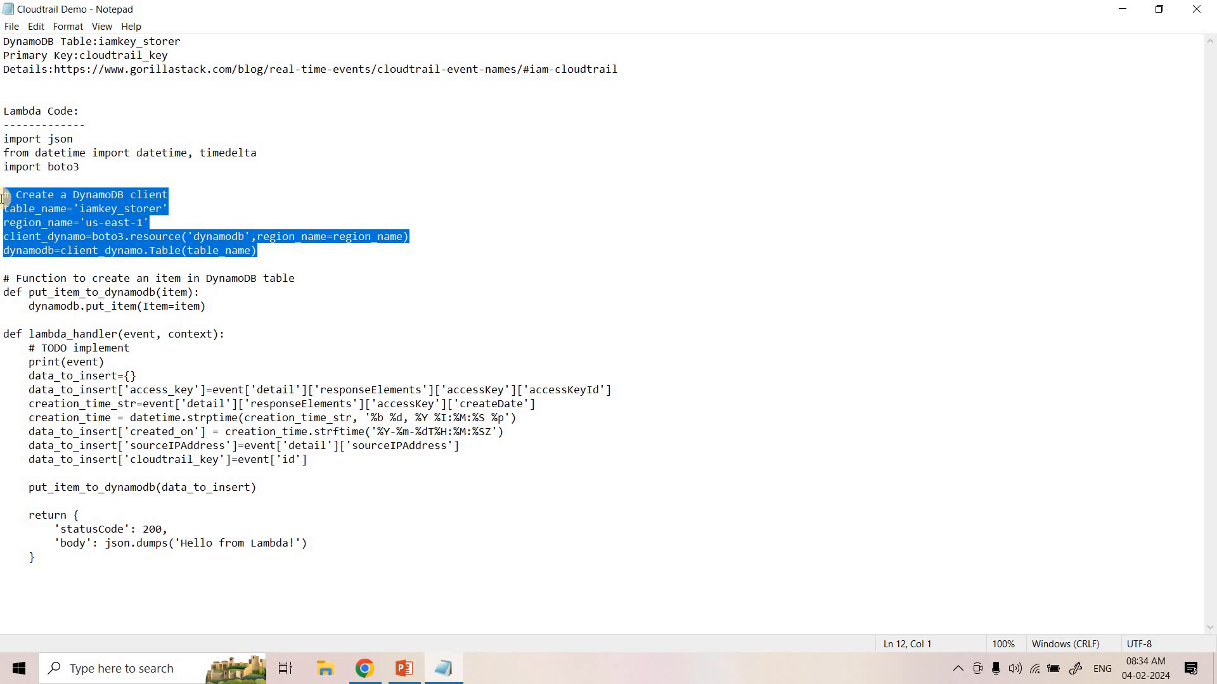
pyautogui.moveTo(209, 306); pyautogui.dragTo(4, 278)
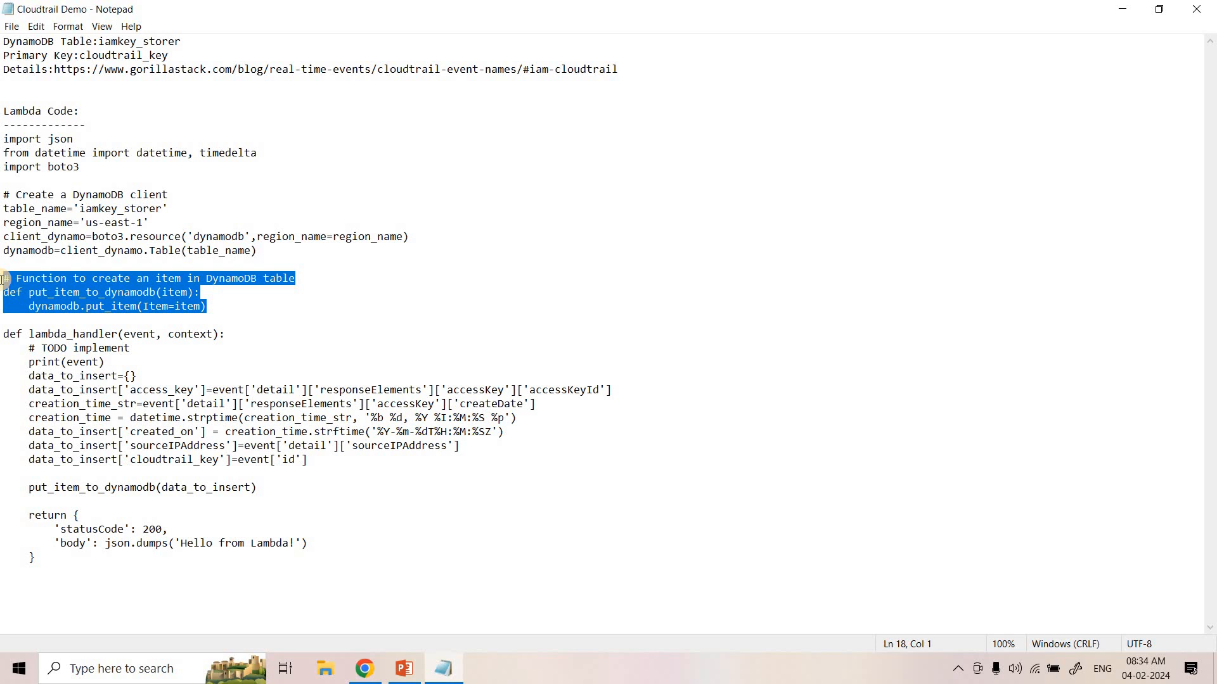
pyautogui.moveTo(154, 352); pyautogui.dragTo(3, 334)
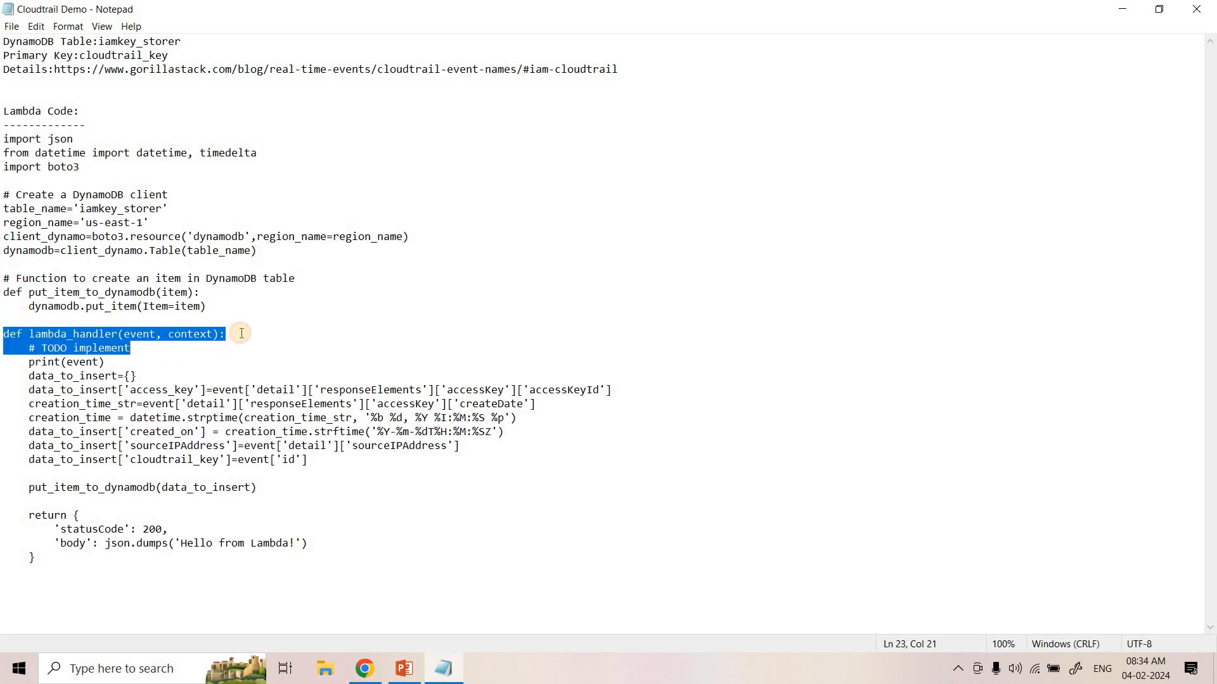
pyautogui.moveTo(242, 334); pyautogui.dragTo(247, 333)
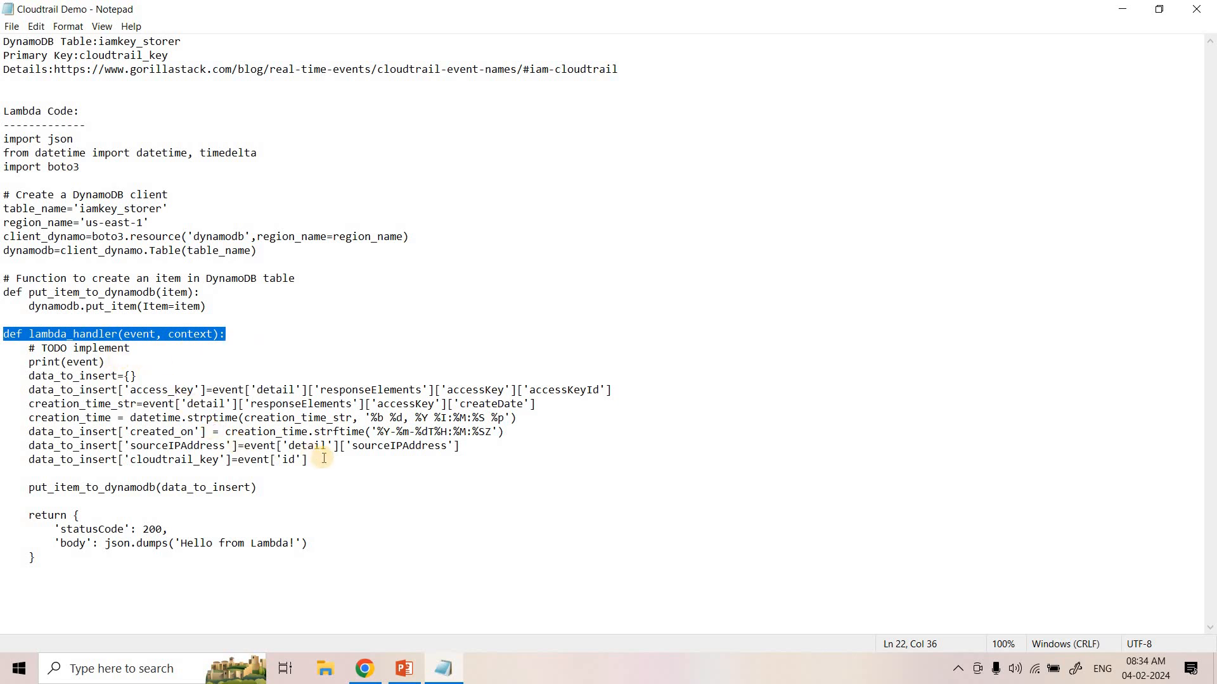
pyautogui.moveTo(309, 460); pyautogui.dragTo(40, 389)
pyautogui.moveTo(108, 360); pyautogui.dragTo(2, 357)
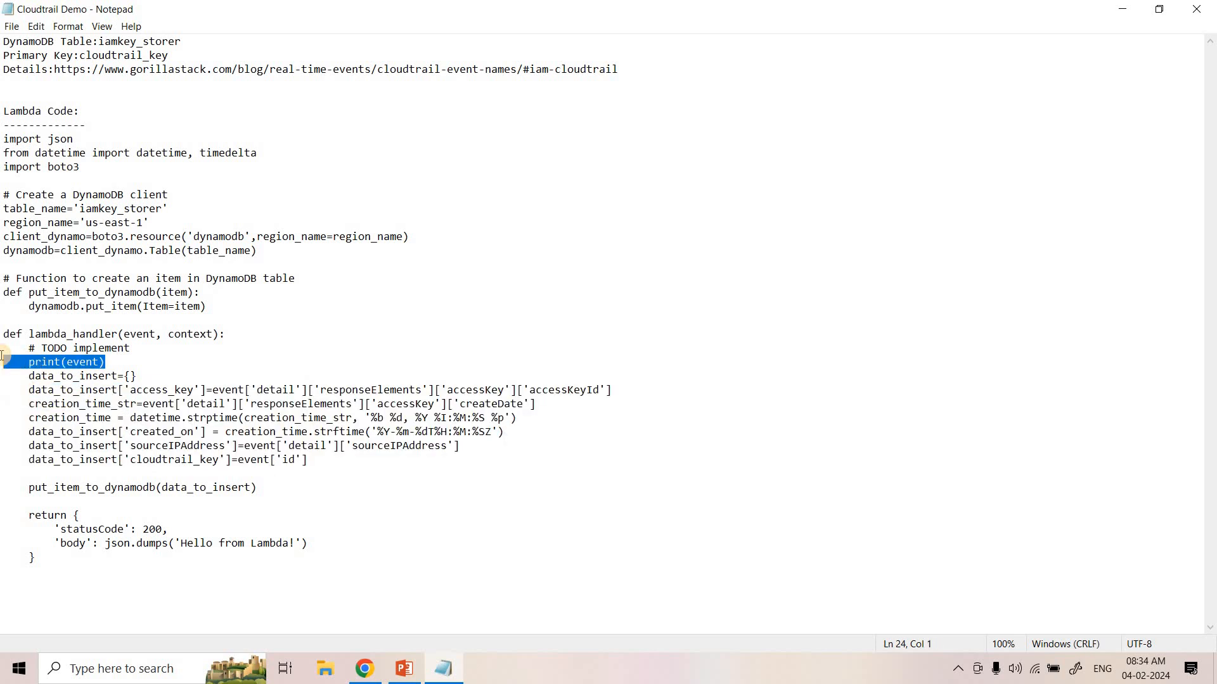
# Examine how the handler fills data_to_insert with access key, creation time, source IP and CloudTrail key and passes it to put_item_to_dynamodb.
pyautogui.doubleClick(88, 391)
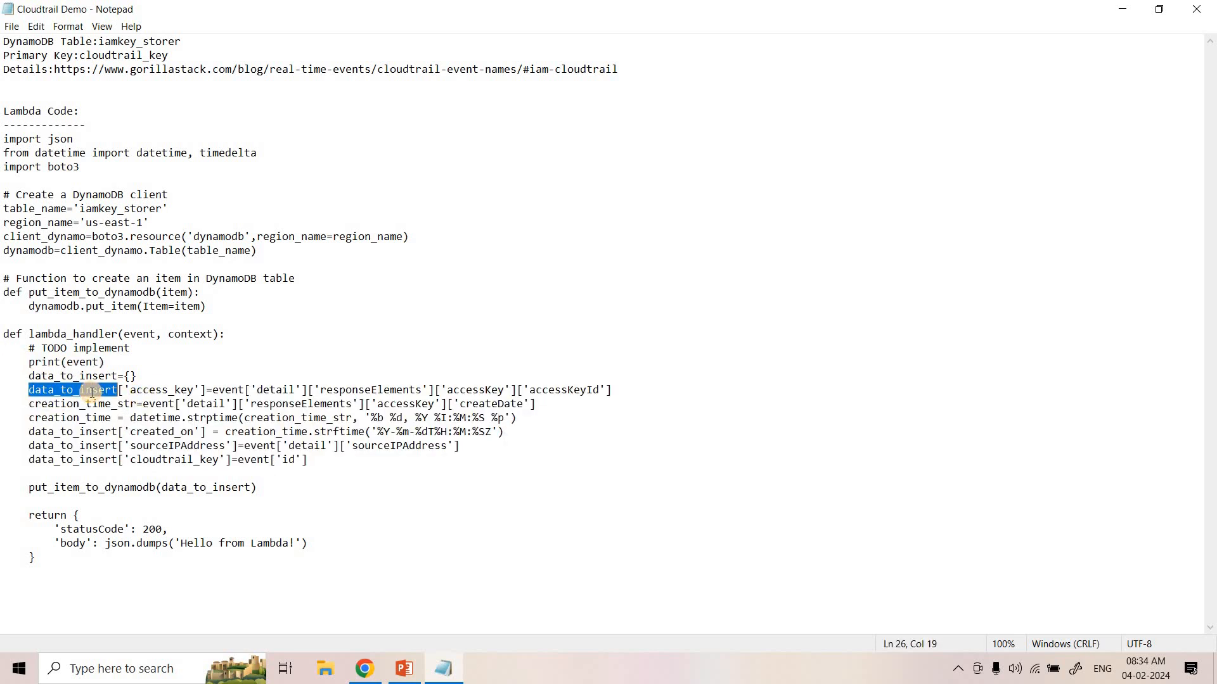
pyautogui.doubleClick(168, 393)
pyautogui.click(168, 392)
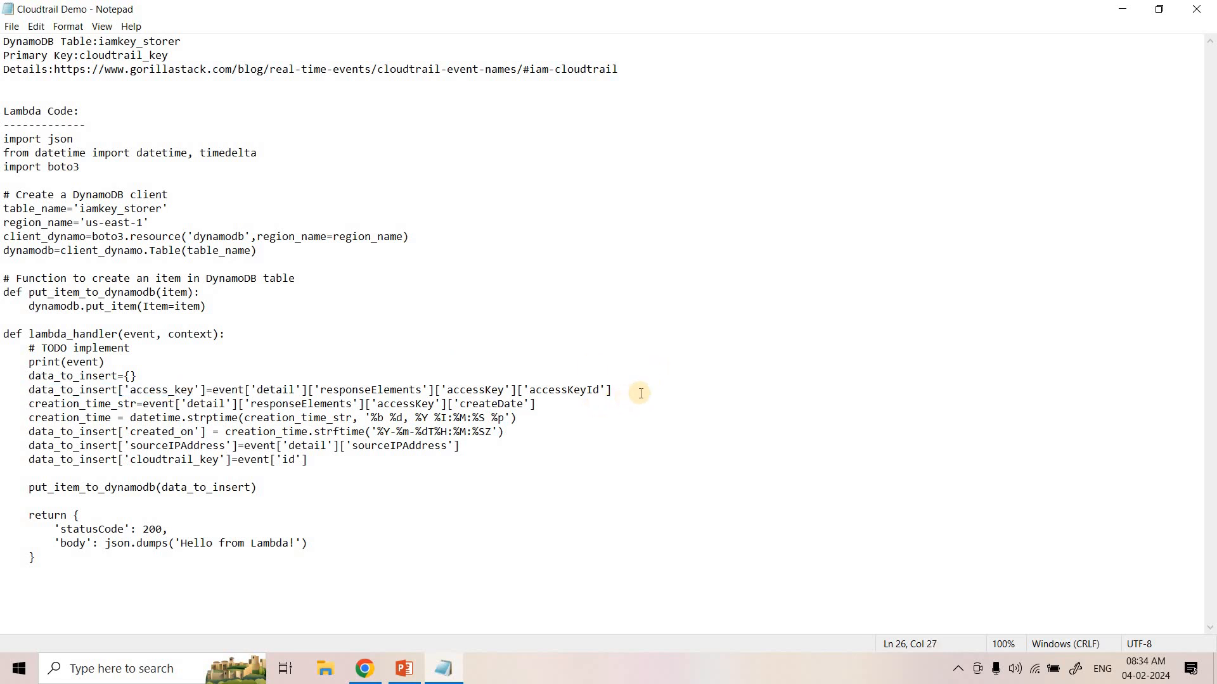
pyautogui.moveTo(615, 390); pyautogui.dragTo(302, 387)
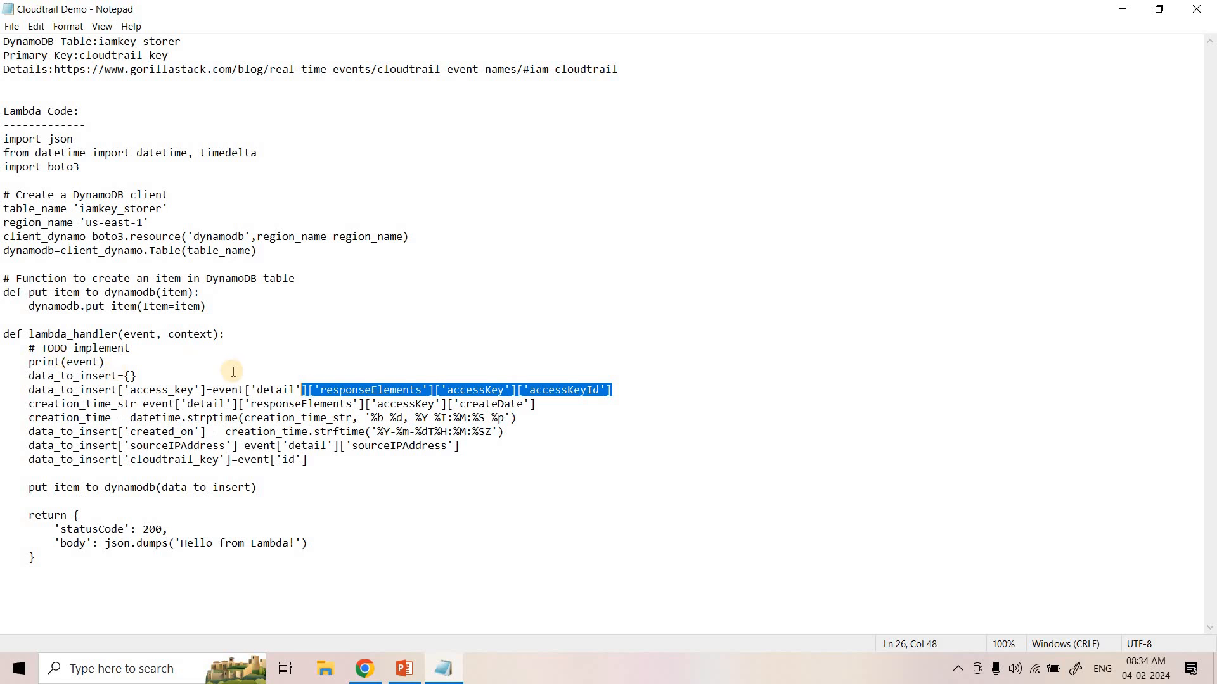
pyautogui.moveTo(214, 390); pyautogui.dragTo(627, 388)
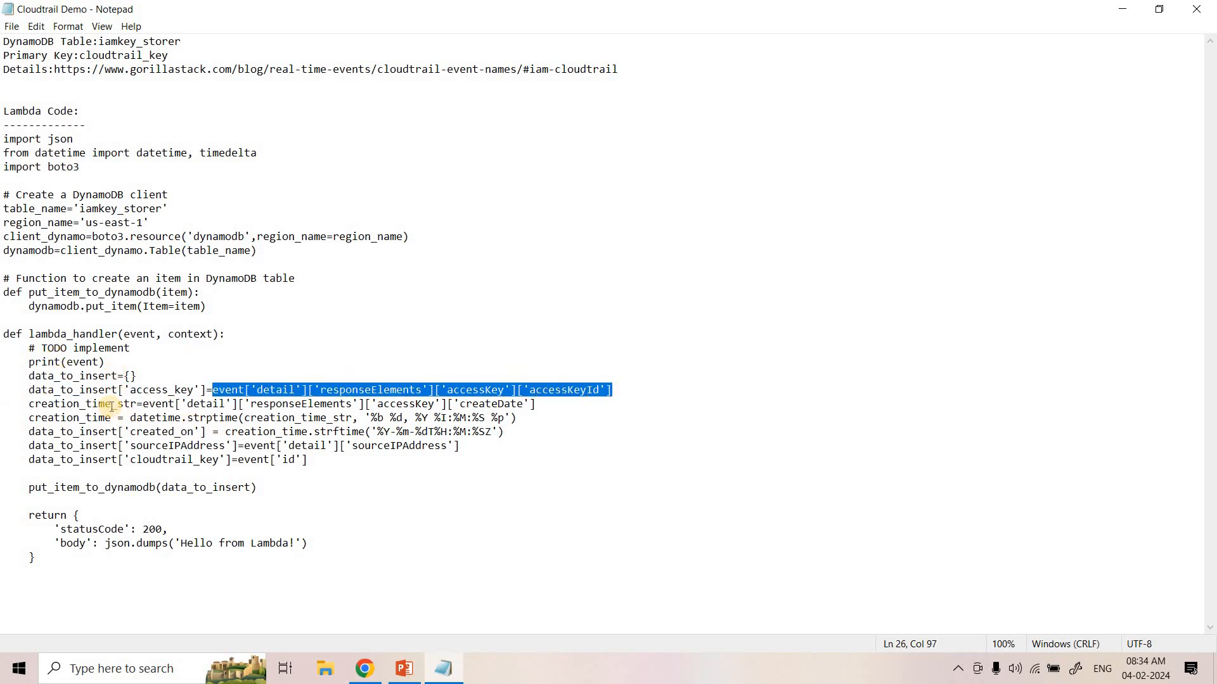
pyautogui.moveTo(22, 446); pyautogui.dragTo(206, 418)
pyautogui.moveTo(443, 428); pyautogui.dragTo(507, 432)
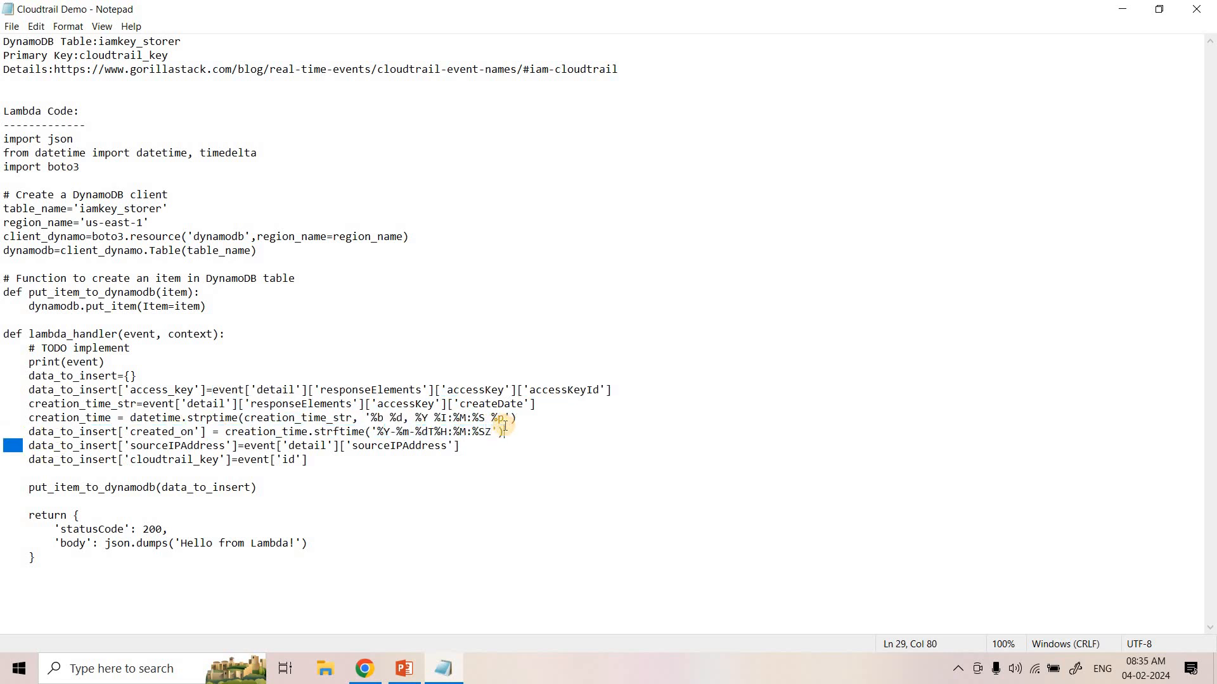
pyautogui.click(167, 433)
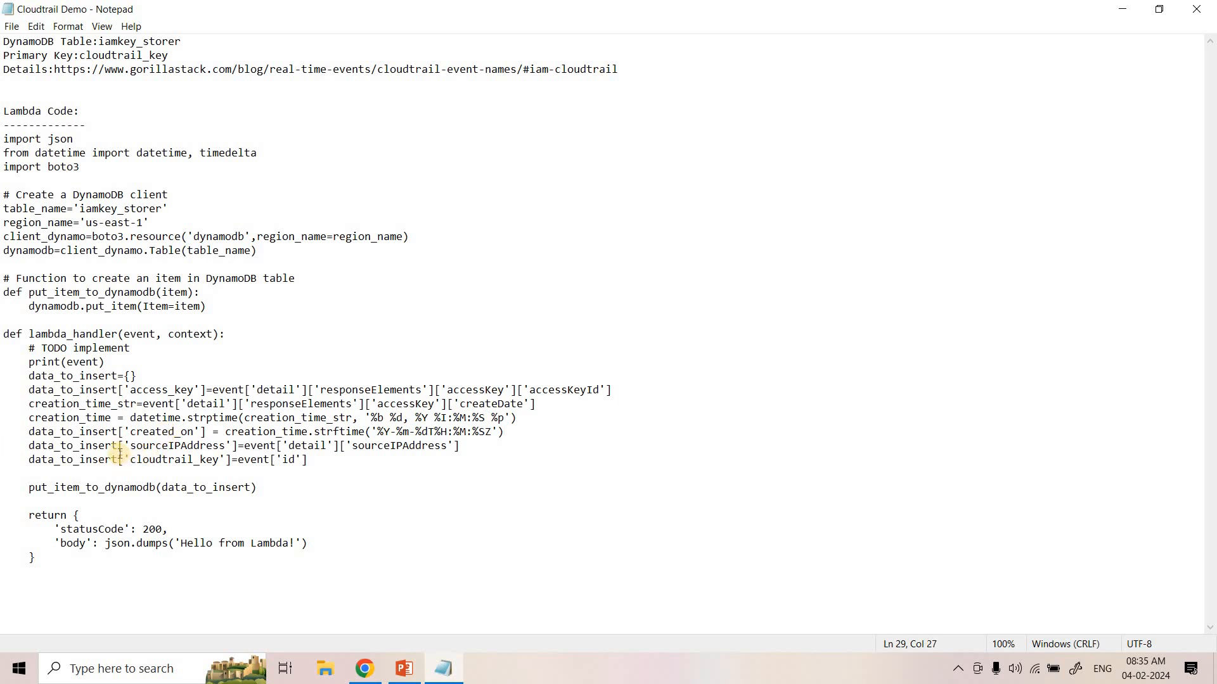
pyautogui.moveTo(119, 446); pyautogui.dragTo(256, 446)
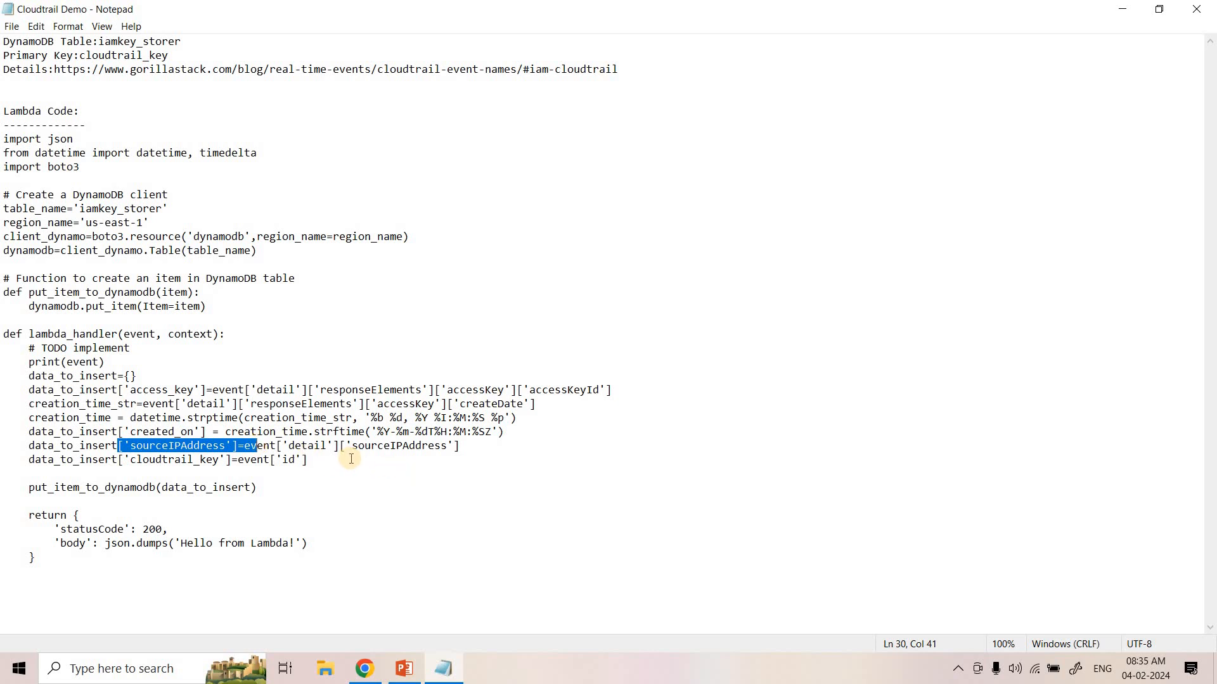
pyautogui.doubleClick(204, 460)
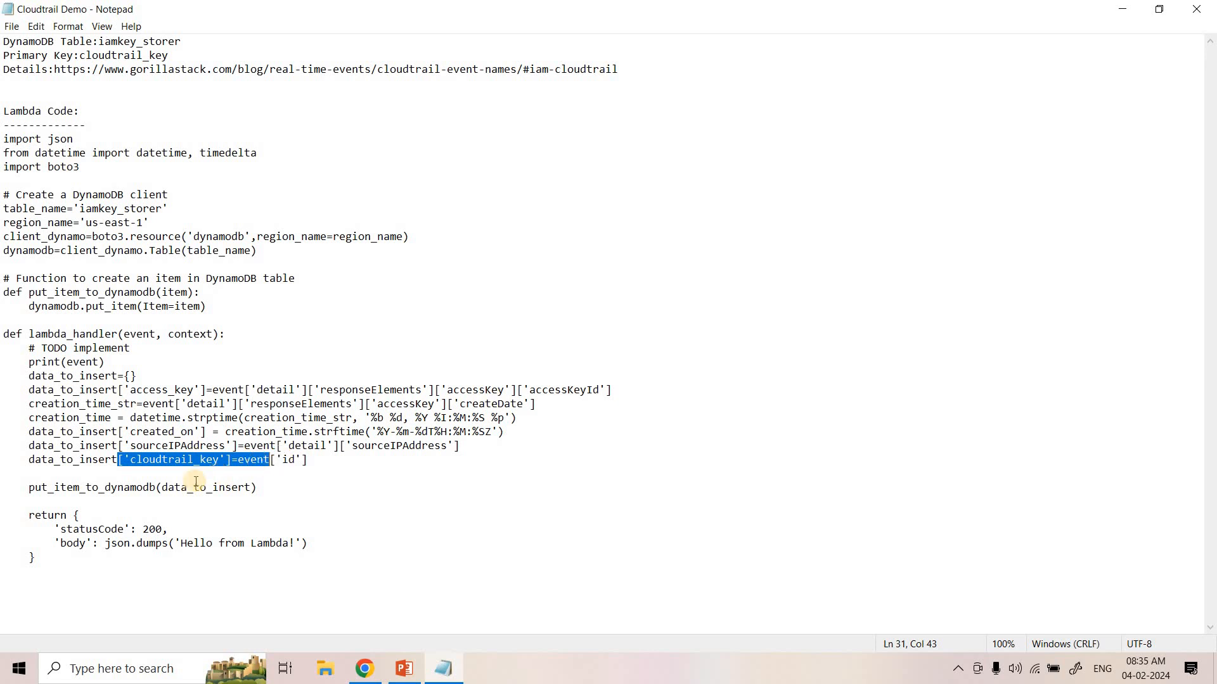
pyautogui.doubleClick(132, 488)
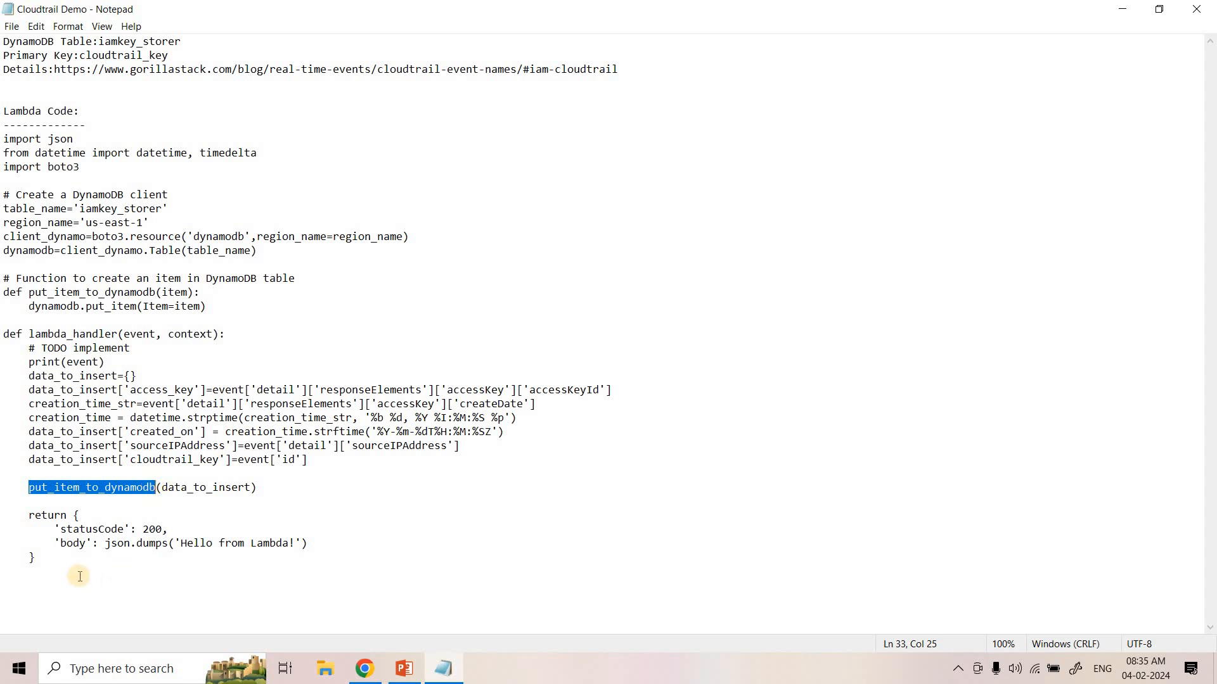
pyautogui.moveTo(81, 573); pyautogui.dragTo(3, 138)
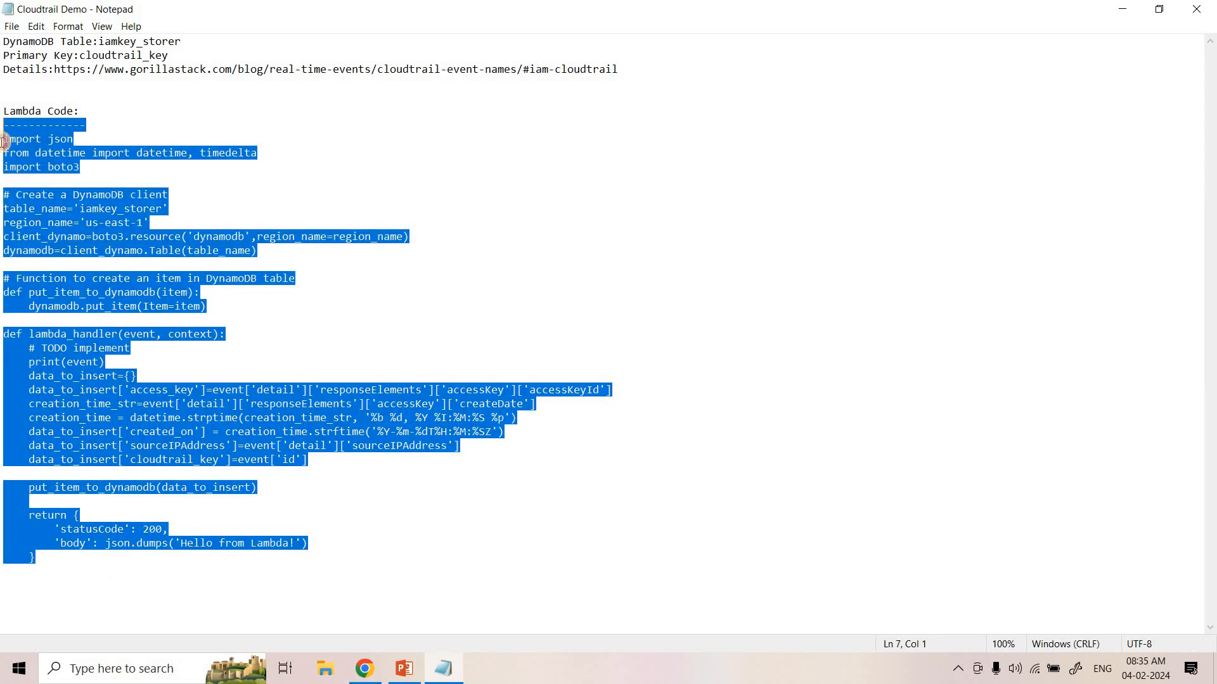
# Switch back to Chrome, search the AWS services for lambda and open the Lambda service.
pyautogui.click(365, 671)
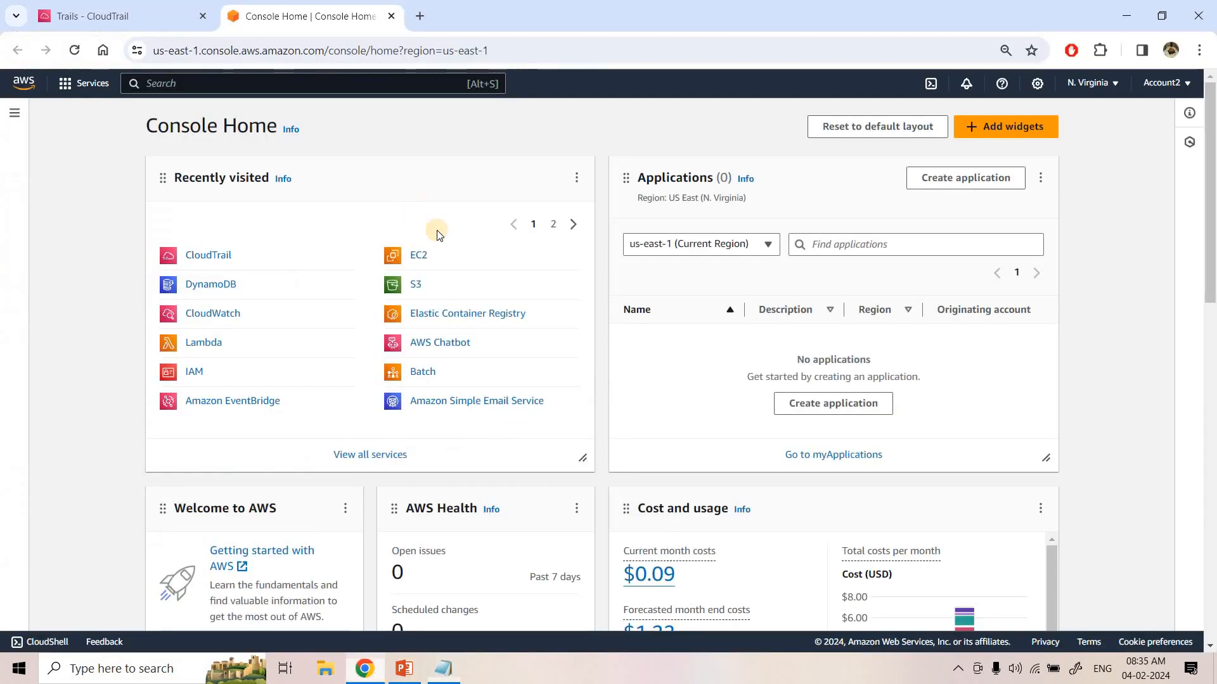
pyautogui.click(273, 87)
pyautogui.write('lambda')
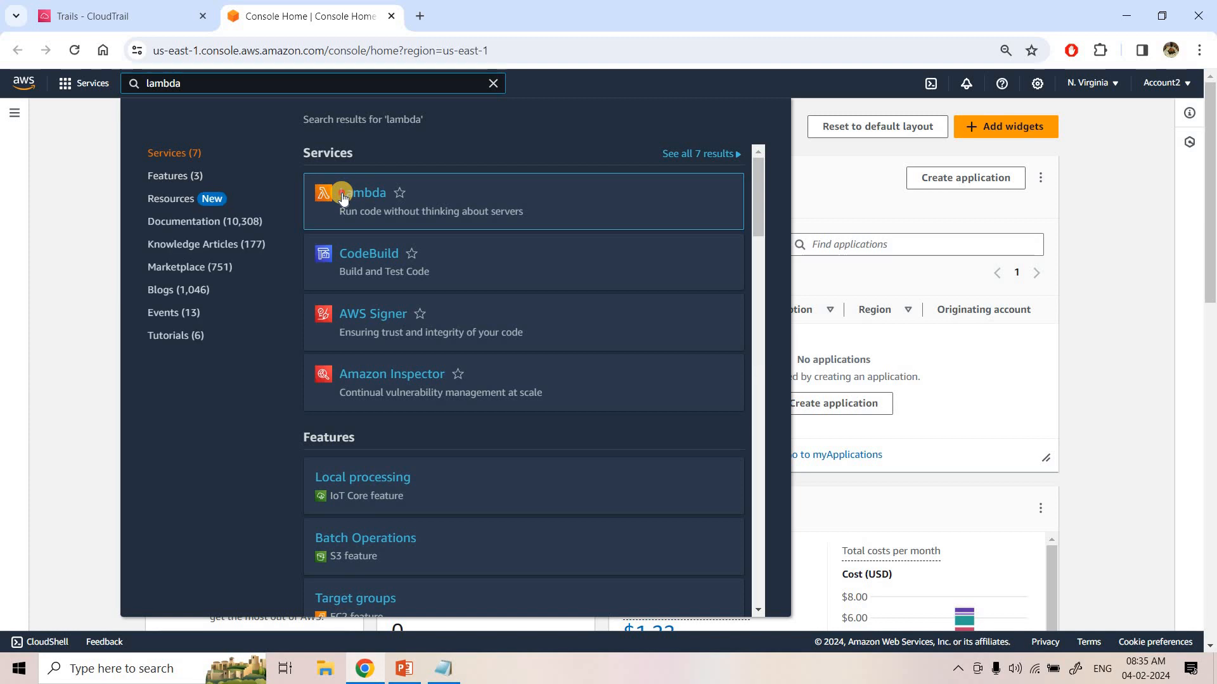
pyautogui.click(343, 197)
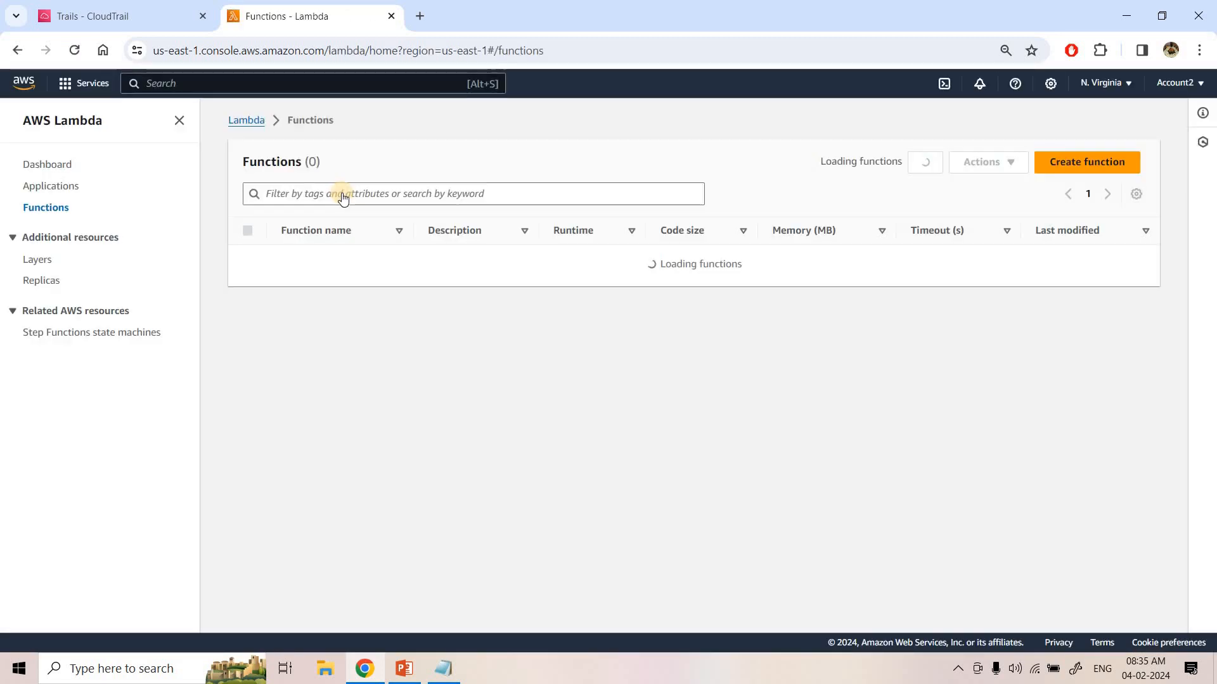
# Create a Lambda function from scratch named demoyt0402cloudtrail with the Python 3.12 runtime.
pyautogui.click(1090, 163)
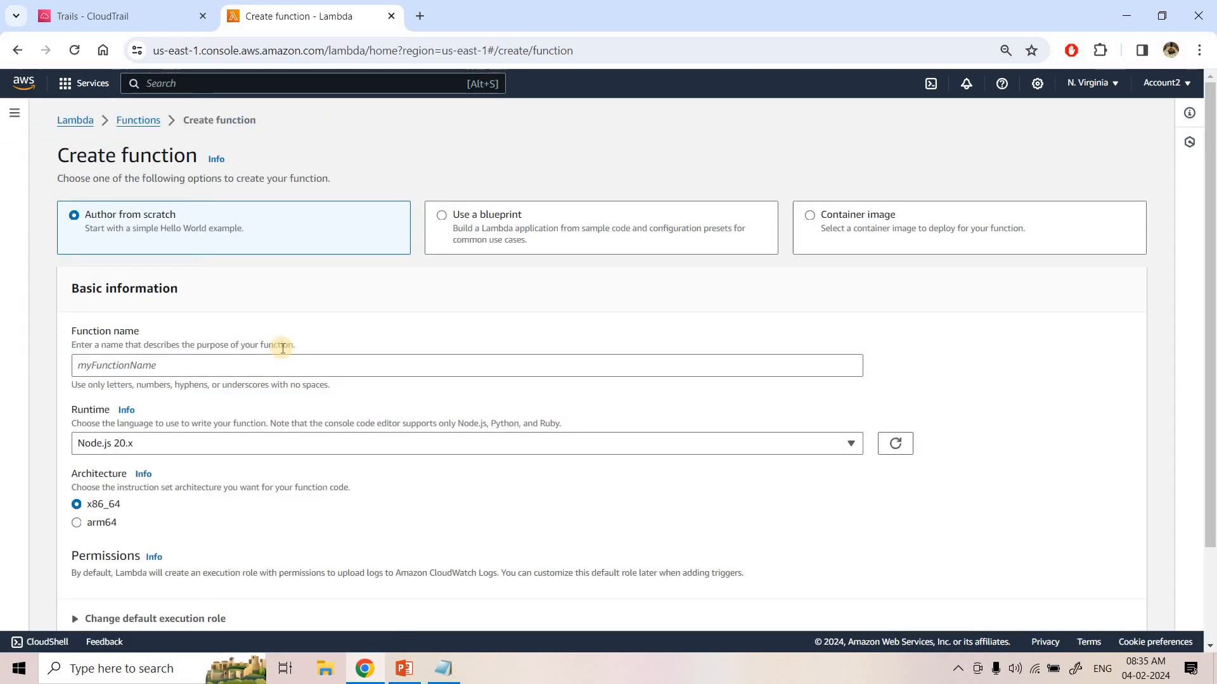
pyautogui.click(235, 365)
pyautogui.write('demo')
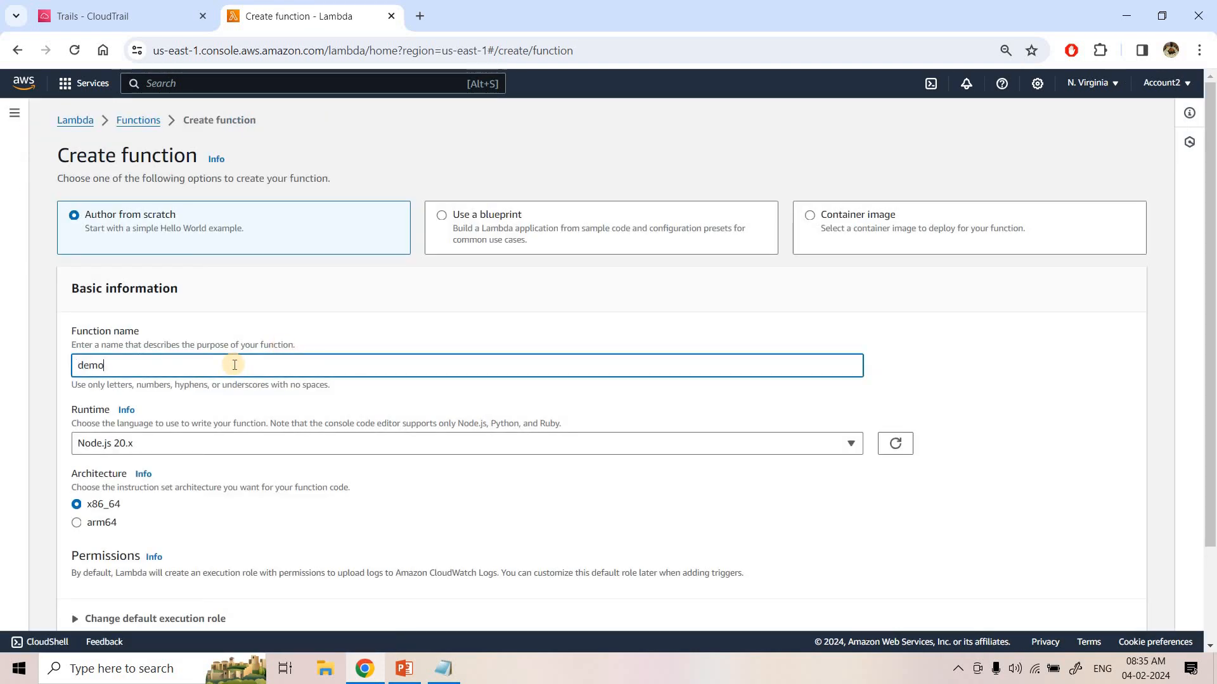
pyautogui.write('yt0')
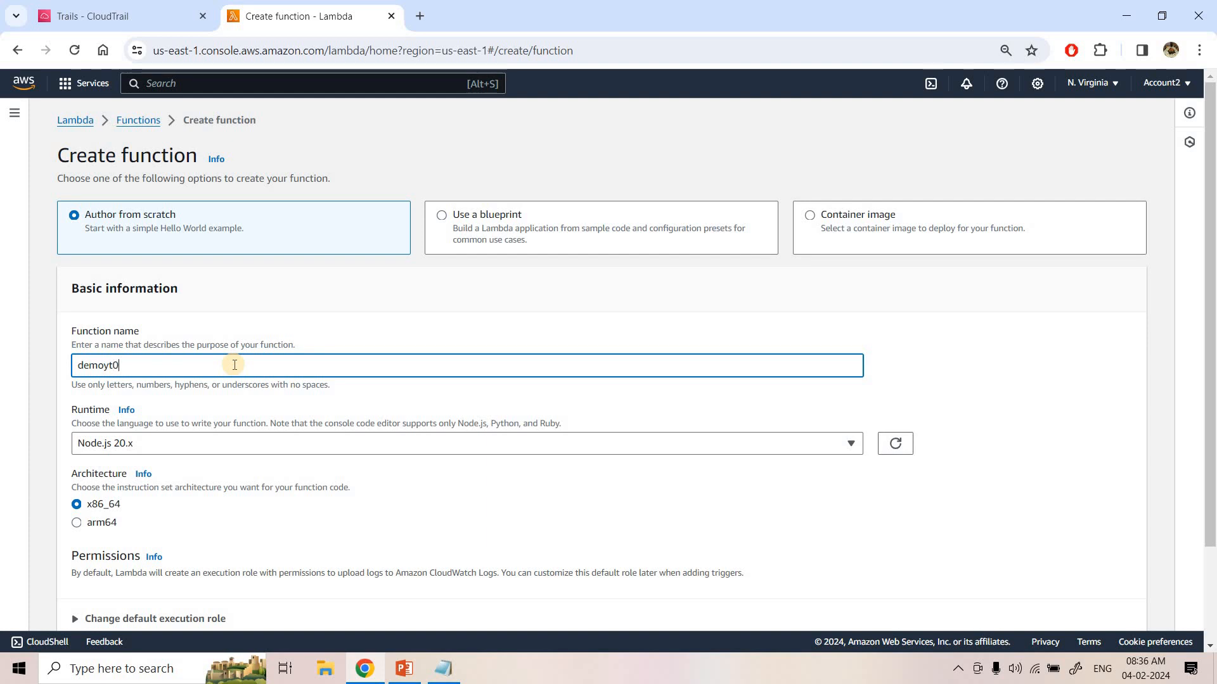
pyautogui.write('402cloud')
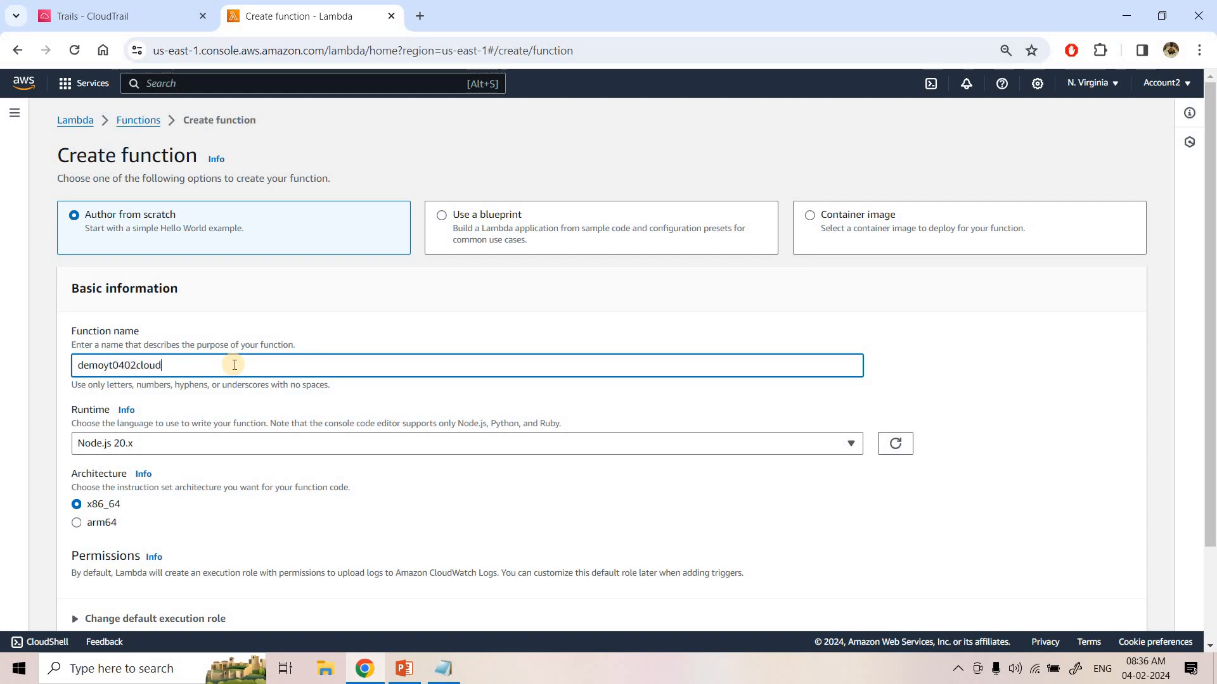
pyautogui.write('trail')
pyautogui.click(203, 443)
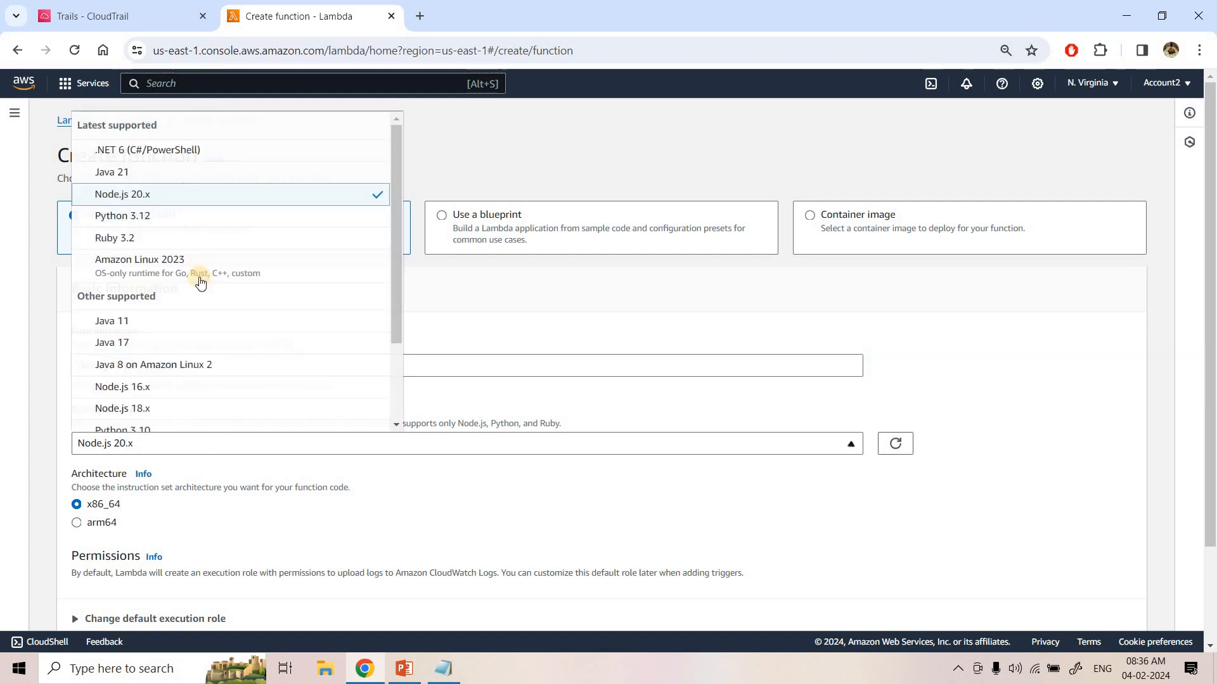
pyautogui.click(187, 216)
pyautogui.scroll(-3, 458, 426)
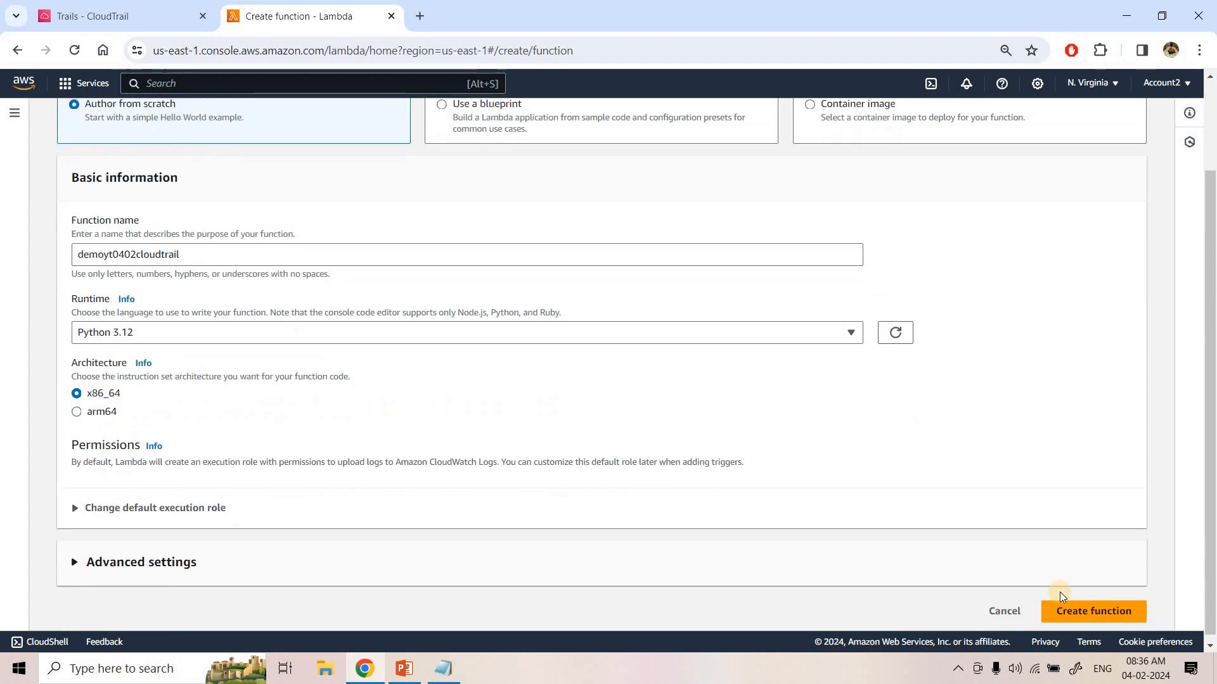
pyautogui.click(1073, 602)
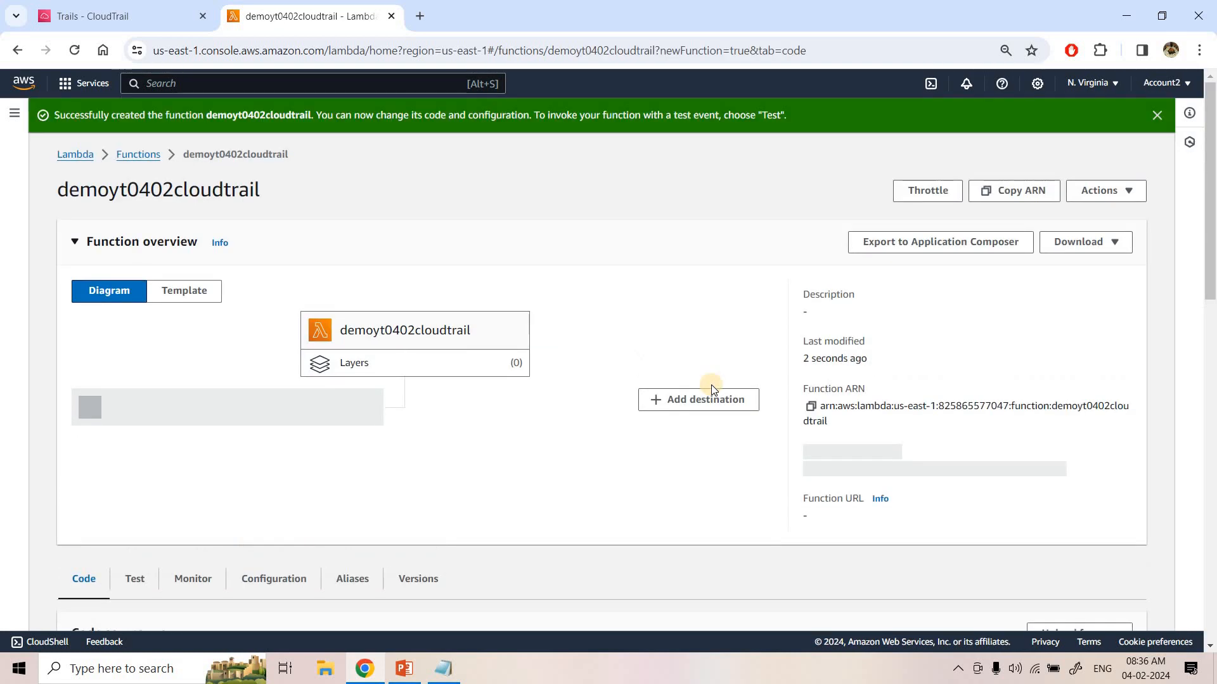
# Replace the default lambda_function code with the copied DynamoDB storage code and deploy it.
pyautogui.scroll(-4, 565, 426)
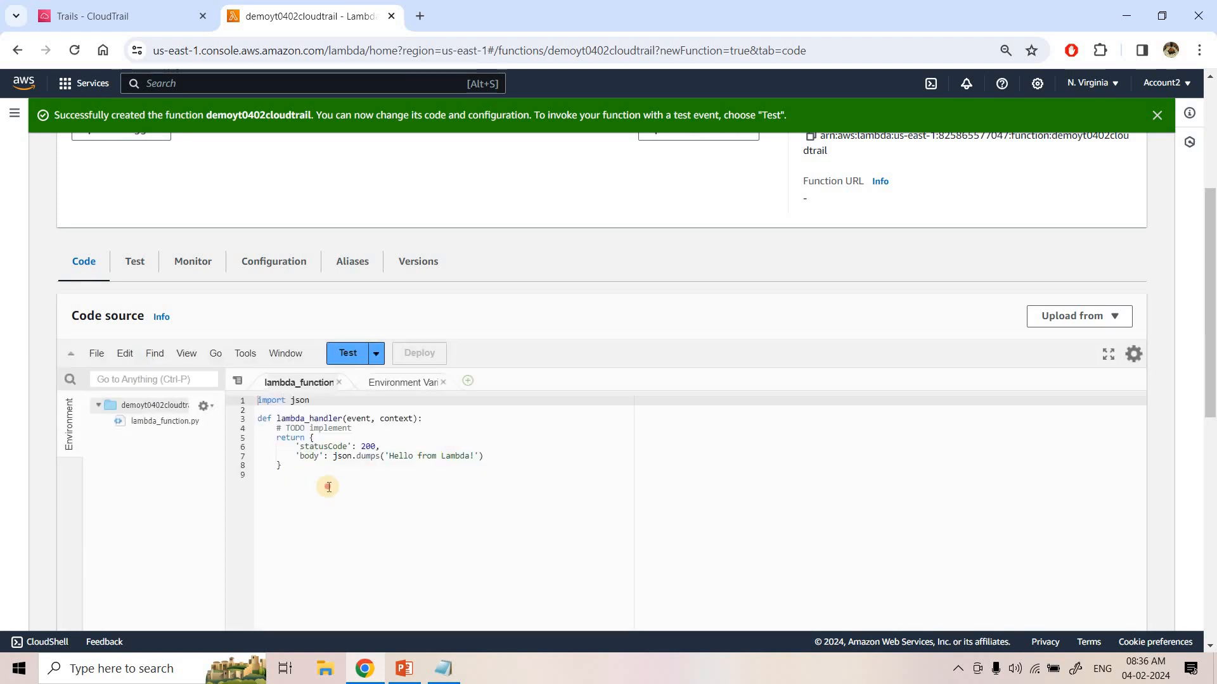
pyautogui.click(329, 487)
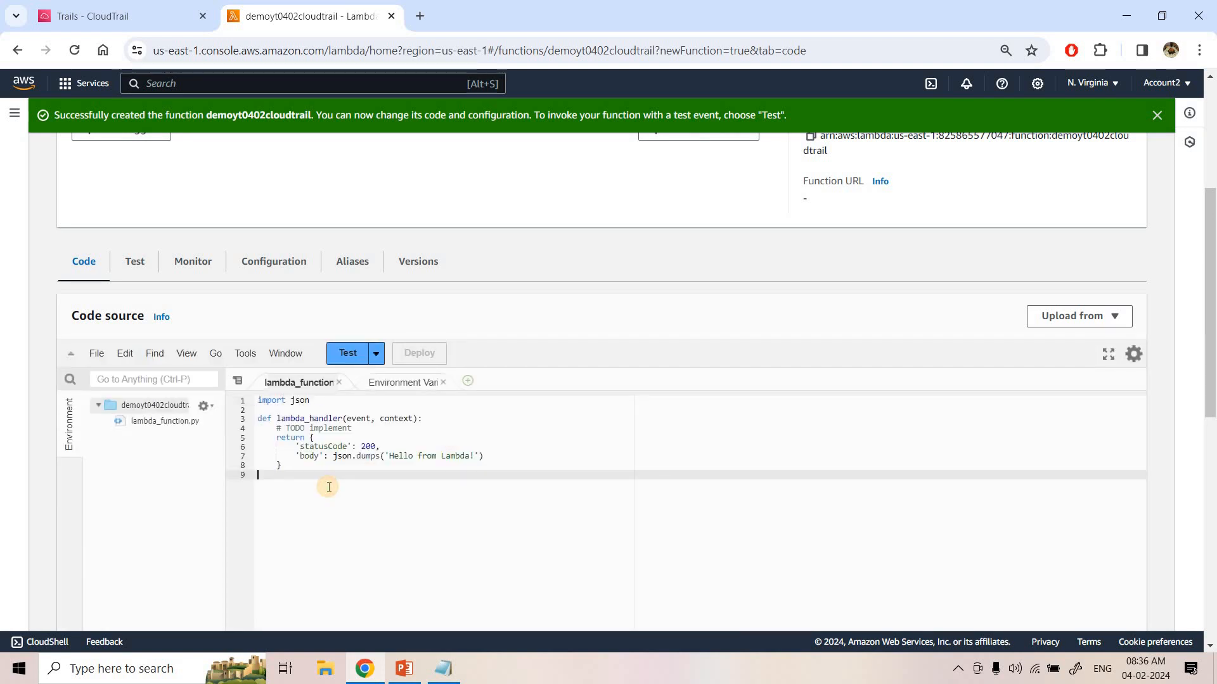
pyautogui.hotkey('ctrl', 'a')
pyautogui.press('BackSpace')
pyautogui.hotkey('ctrl', 'v')
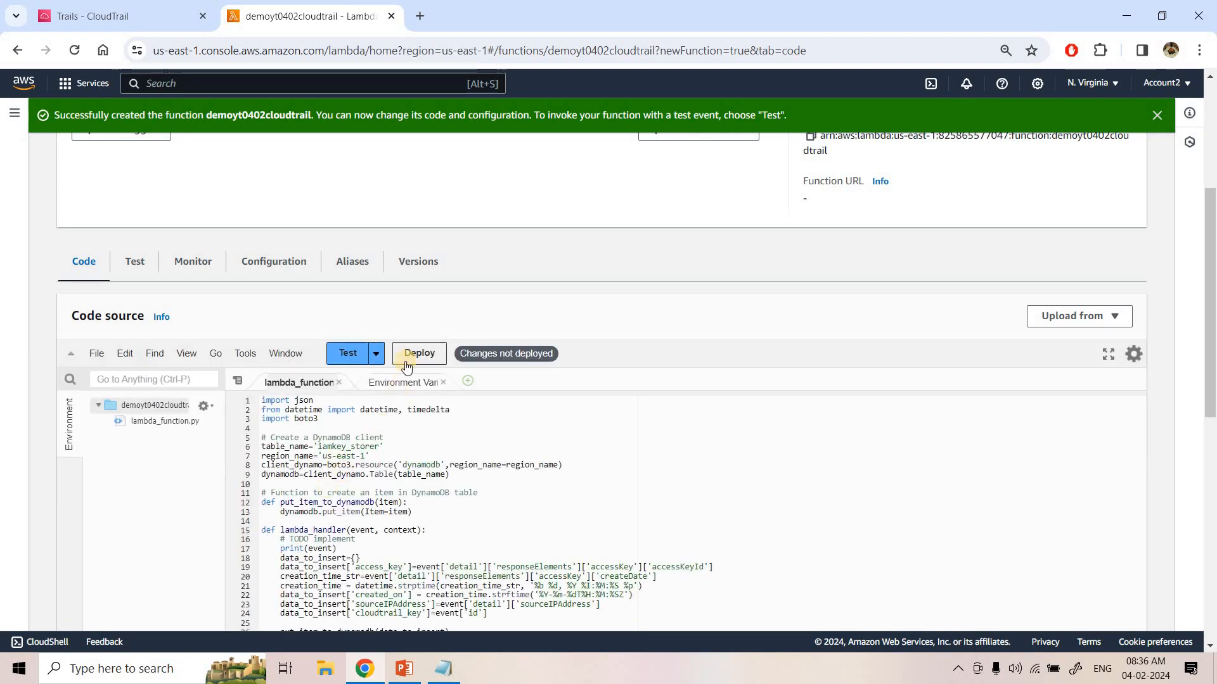
pyautogui.click(407, 365)
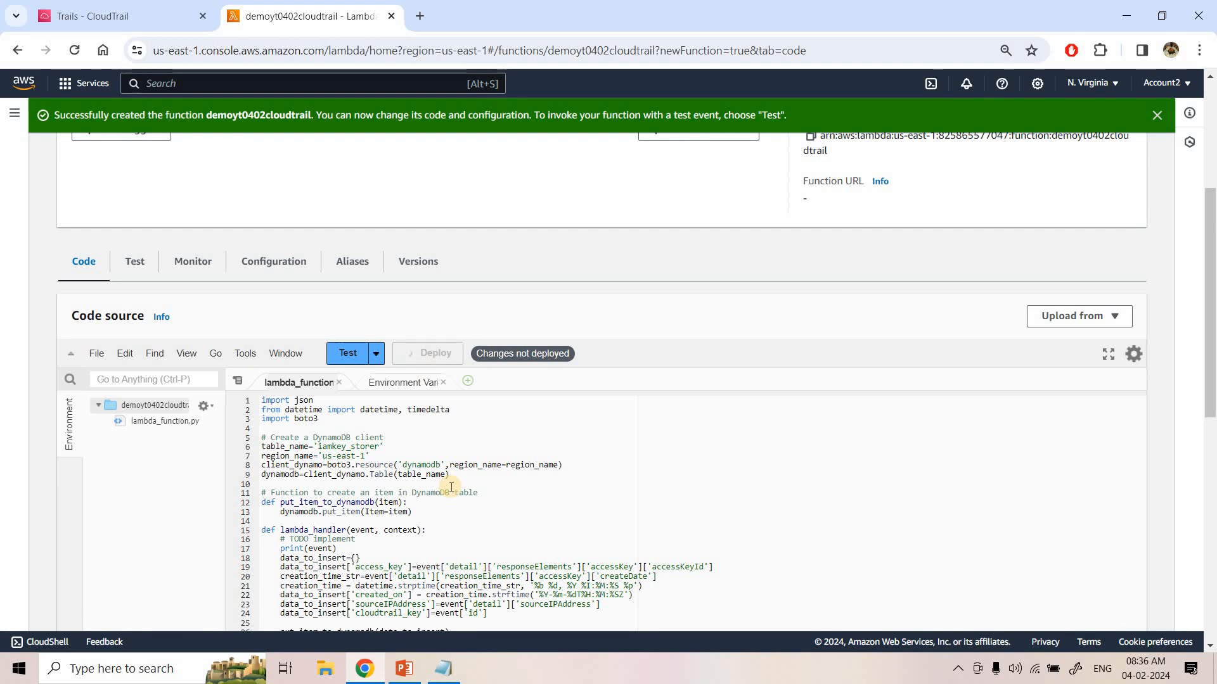
# Edit the Lambda function's general configuration, set the timeout minutes to 2 and save it.
pyautogui.scroll(1, 452, 489)
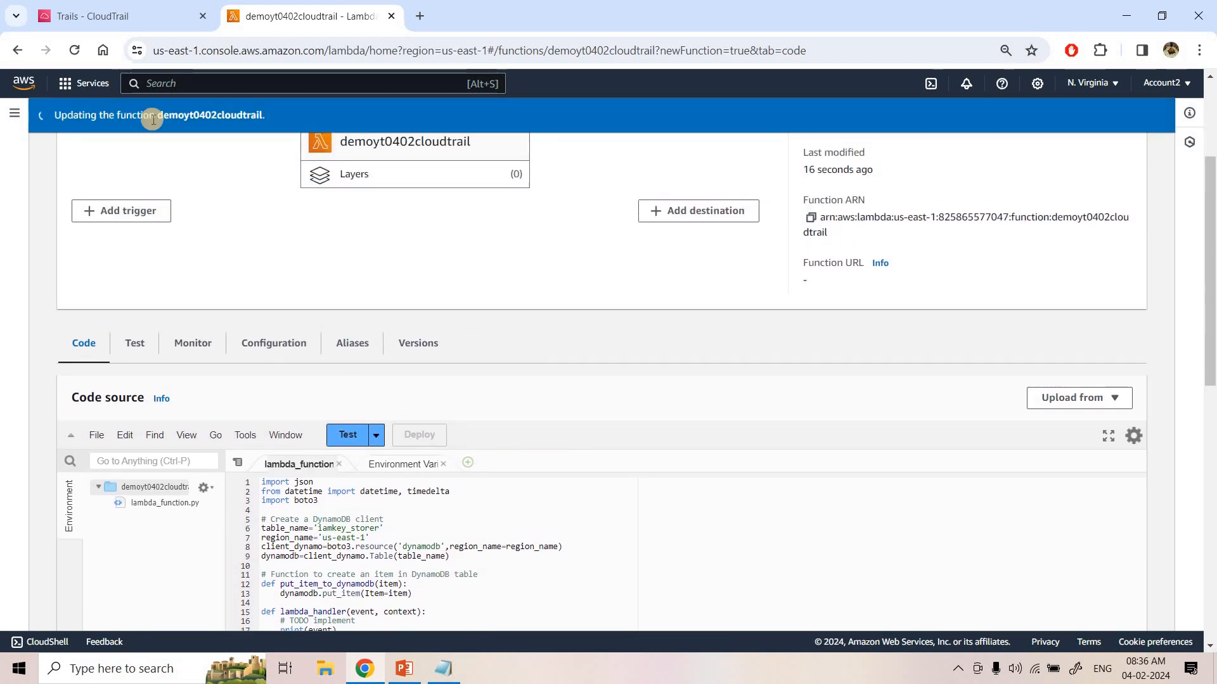
pyautogui.click(268, 349)
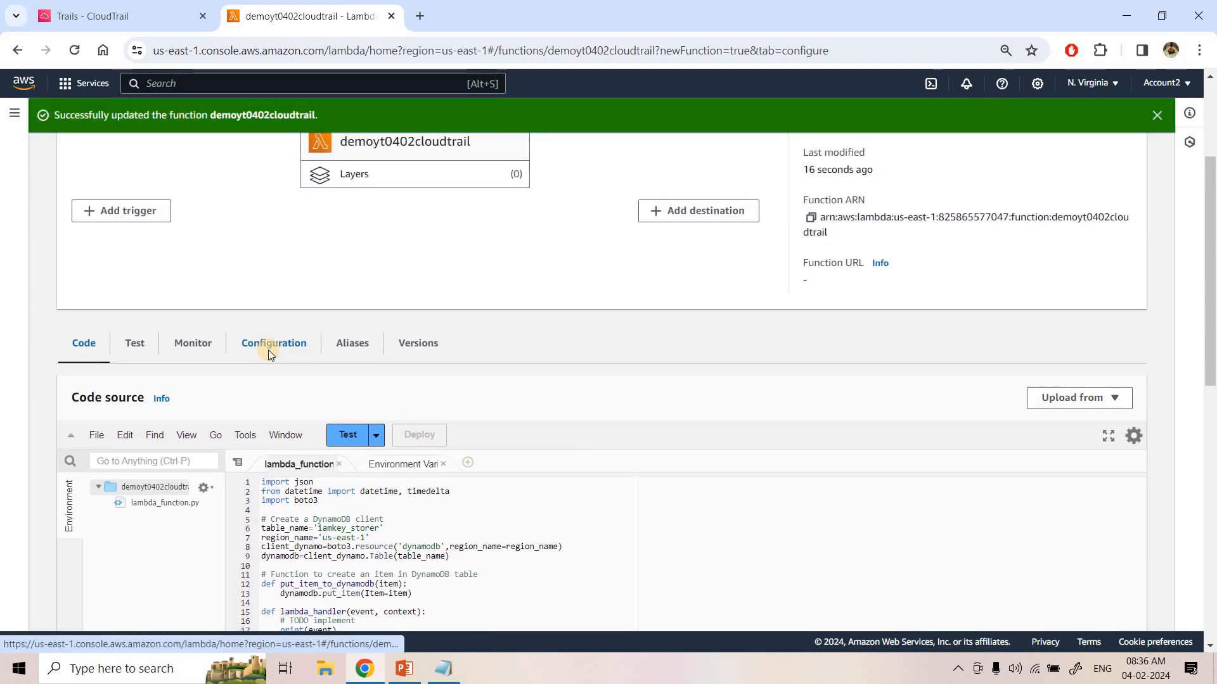
pyautogui.scroll(-2, 429, 486)
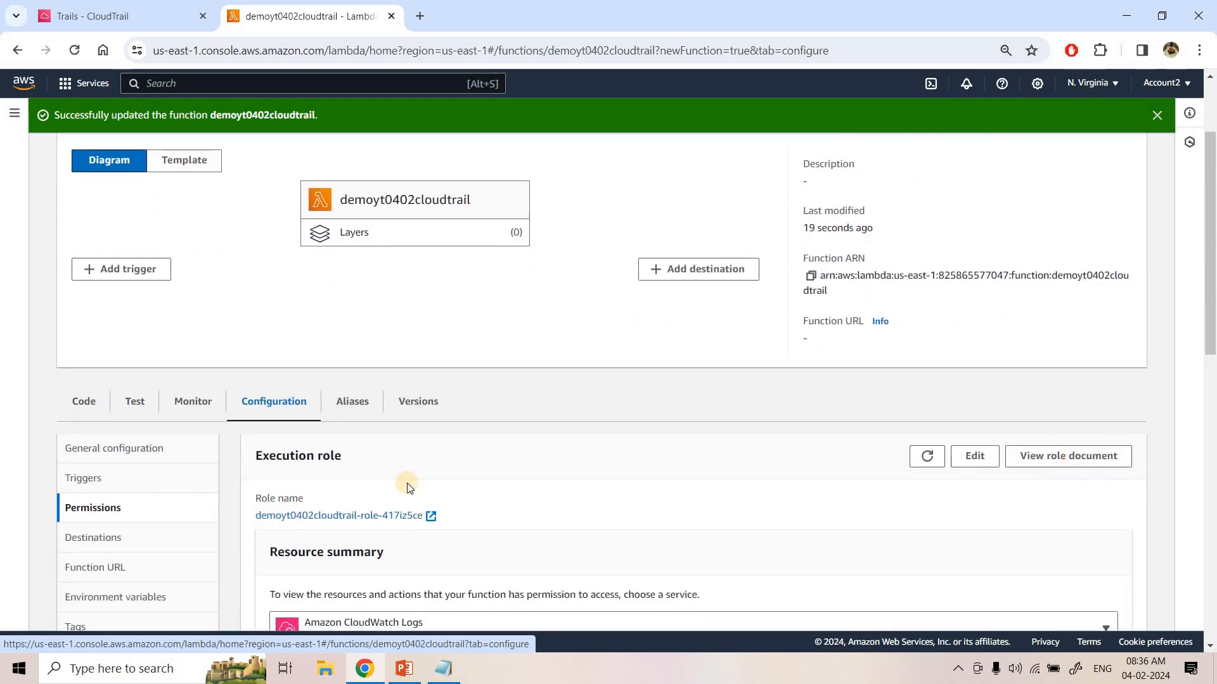
pyautogui.scroll(-2, 74, 295)
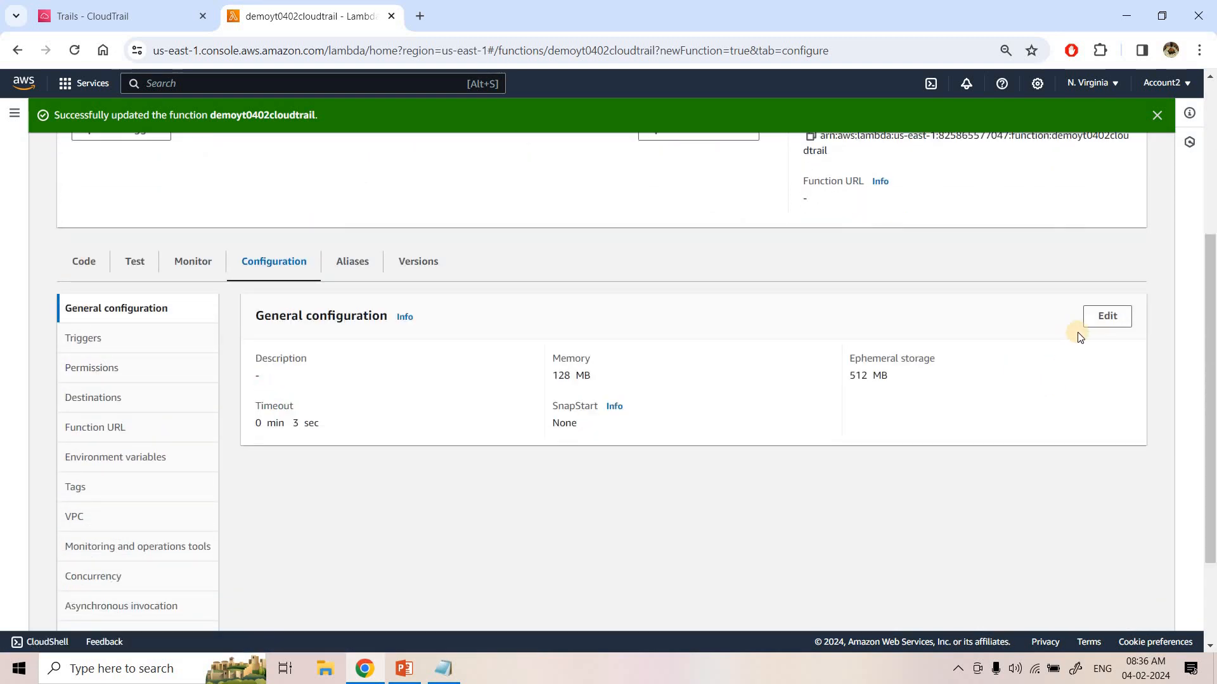
pyautogui.click(1094, 316)
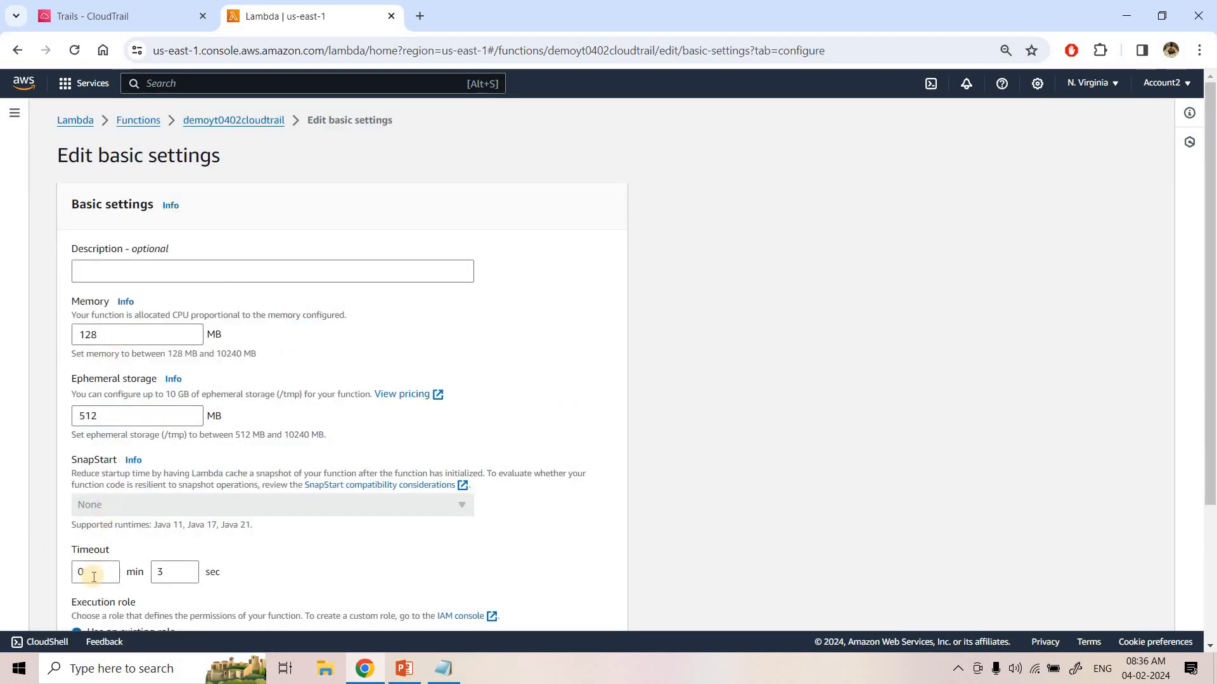
pyautogui.click(93, 576)
pyautogui.press('BackSpace')
pyautogui.write('2')
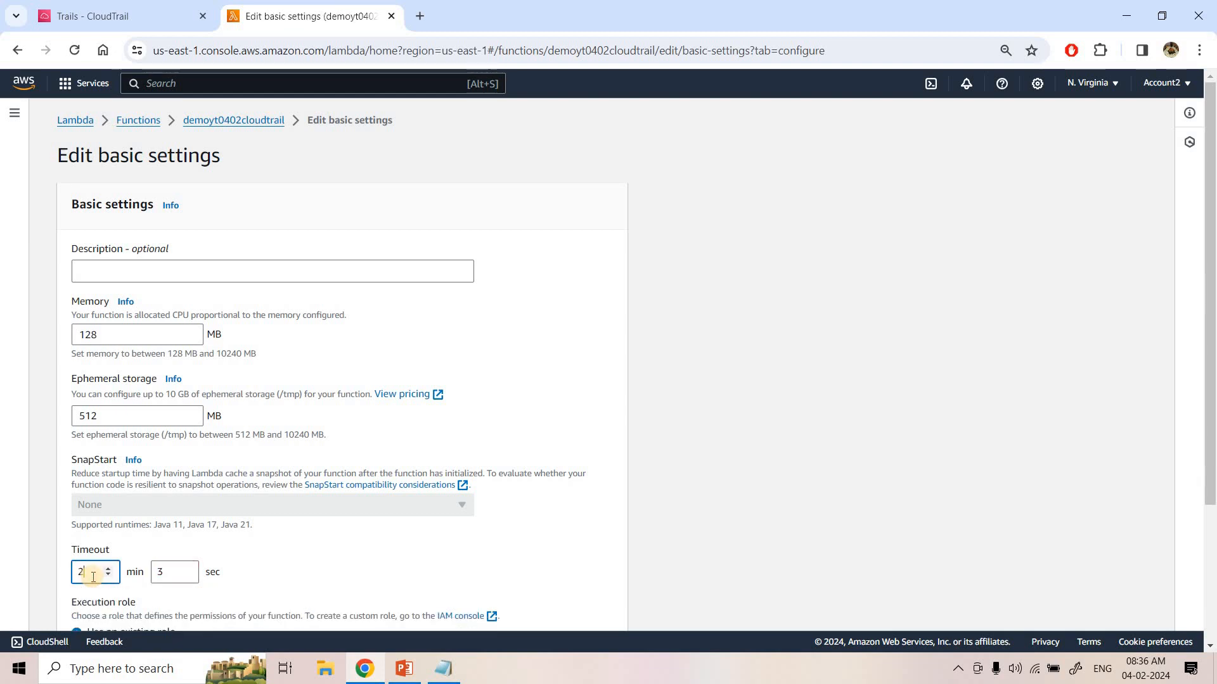
pyautogui.scroll(-3, 93, 576)
pyautogui.click(611, 602)
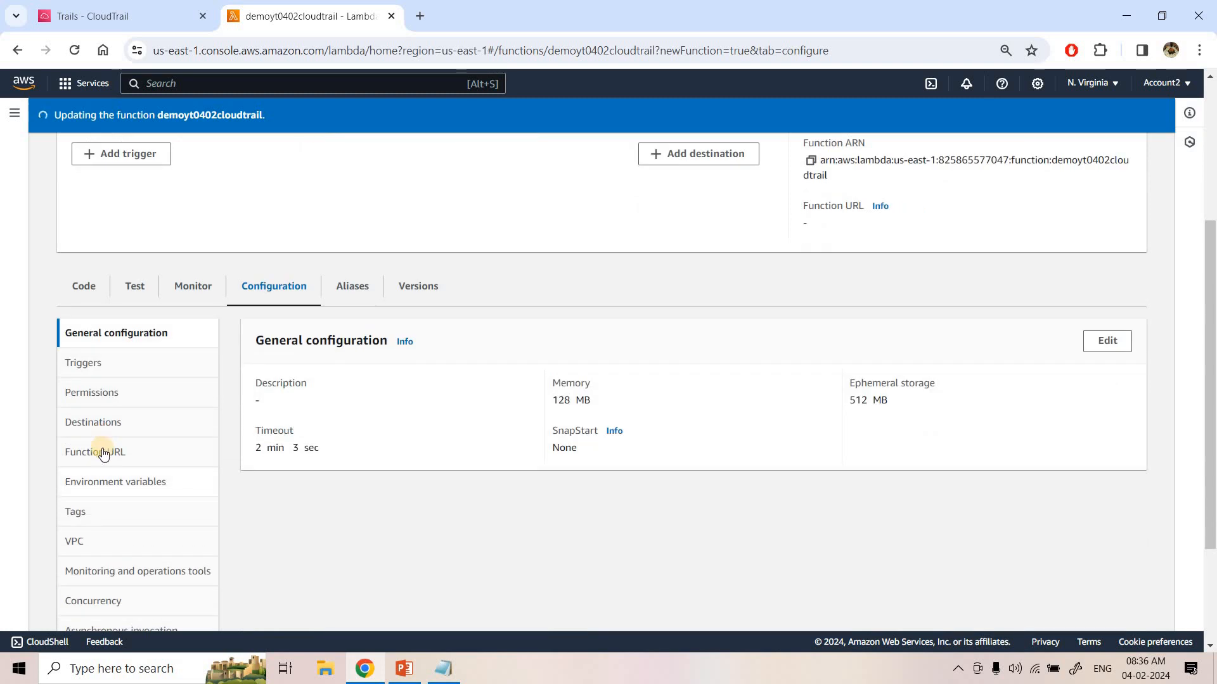
# Open the Lambda function's execution role in IAM from its permissions configuration.
pyautogui.click(103, 454)
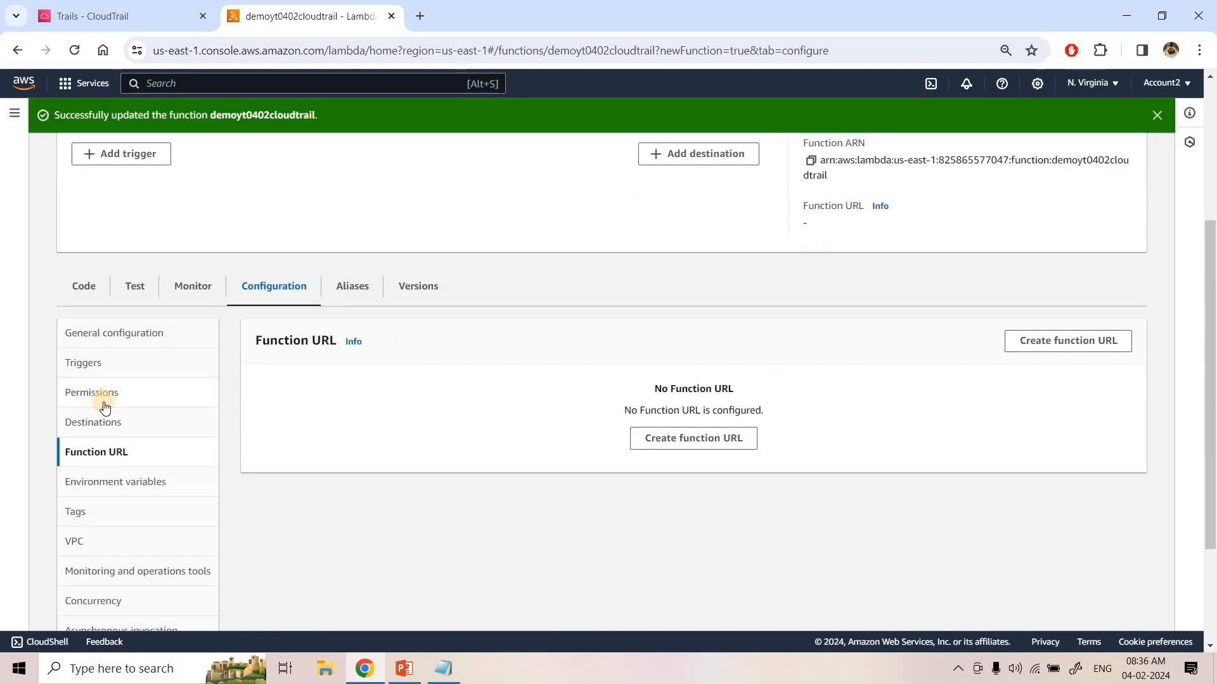
pyautogui.click(105, 404)
pyautogui.scroll(1, 409, 342)
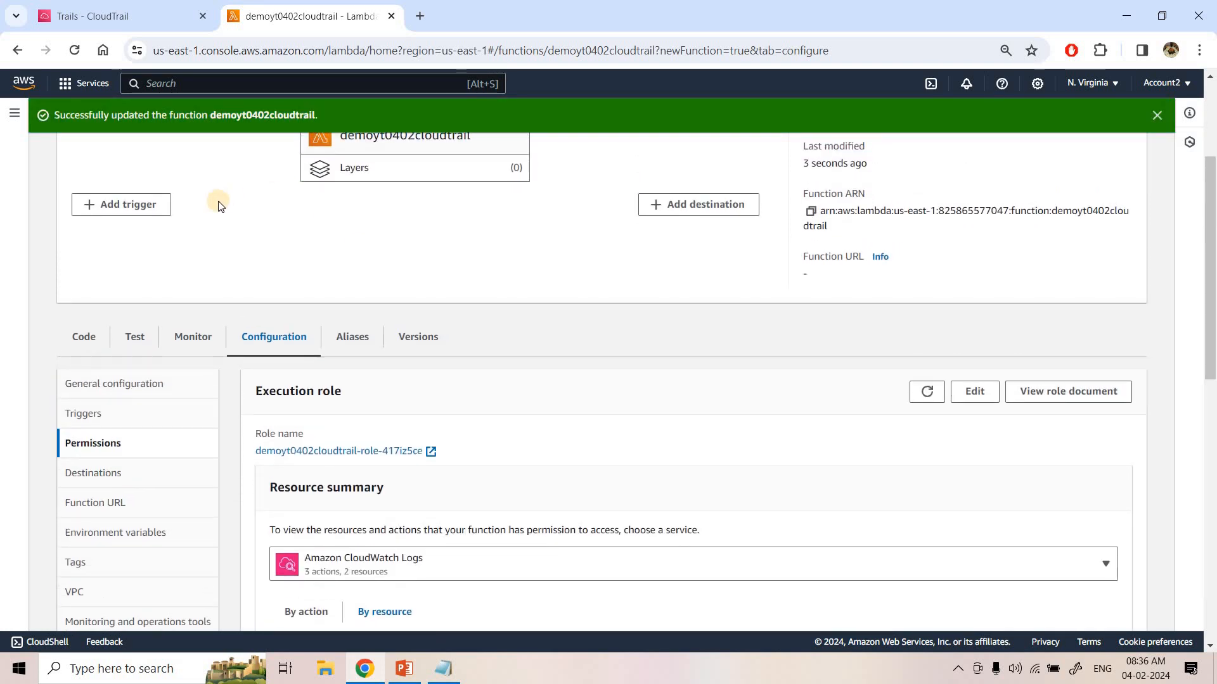
pyautogui.click(372, 451)
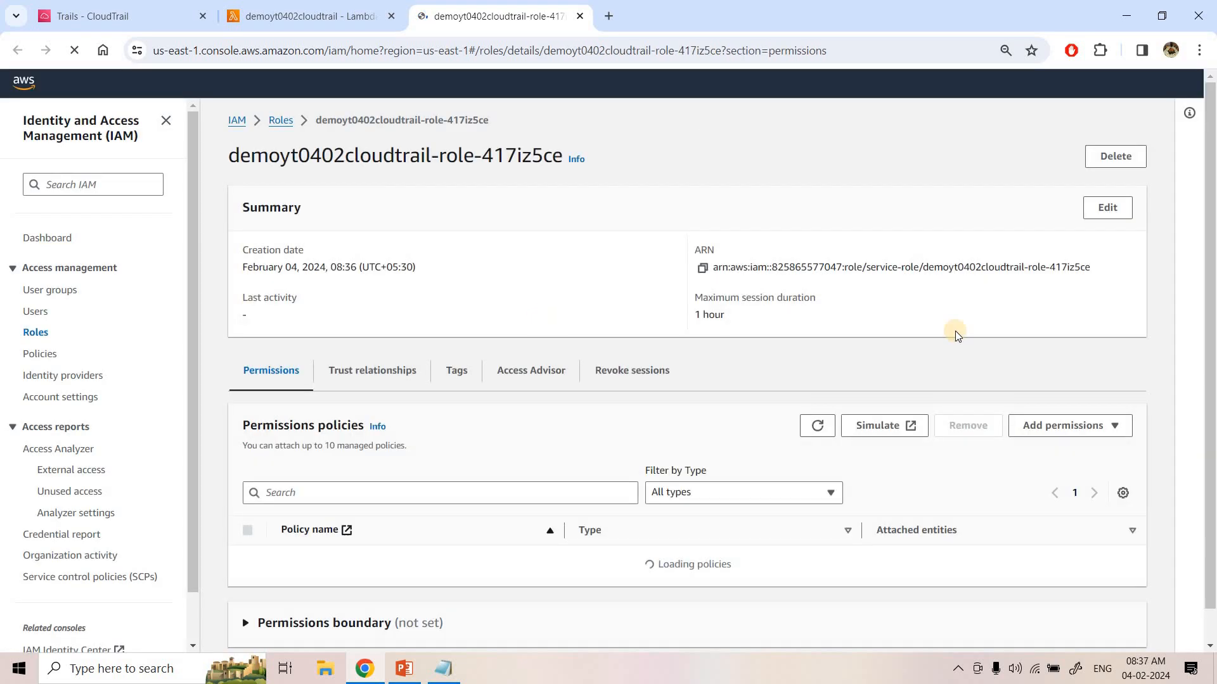
# Search the permissions policies for dyna and attach AmazonDynamoDBFullAccess to the function's execution role.
pyautogui.click(1058, 425)
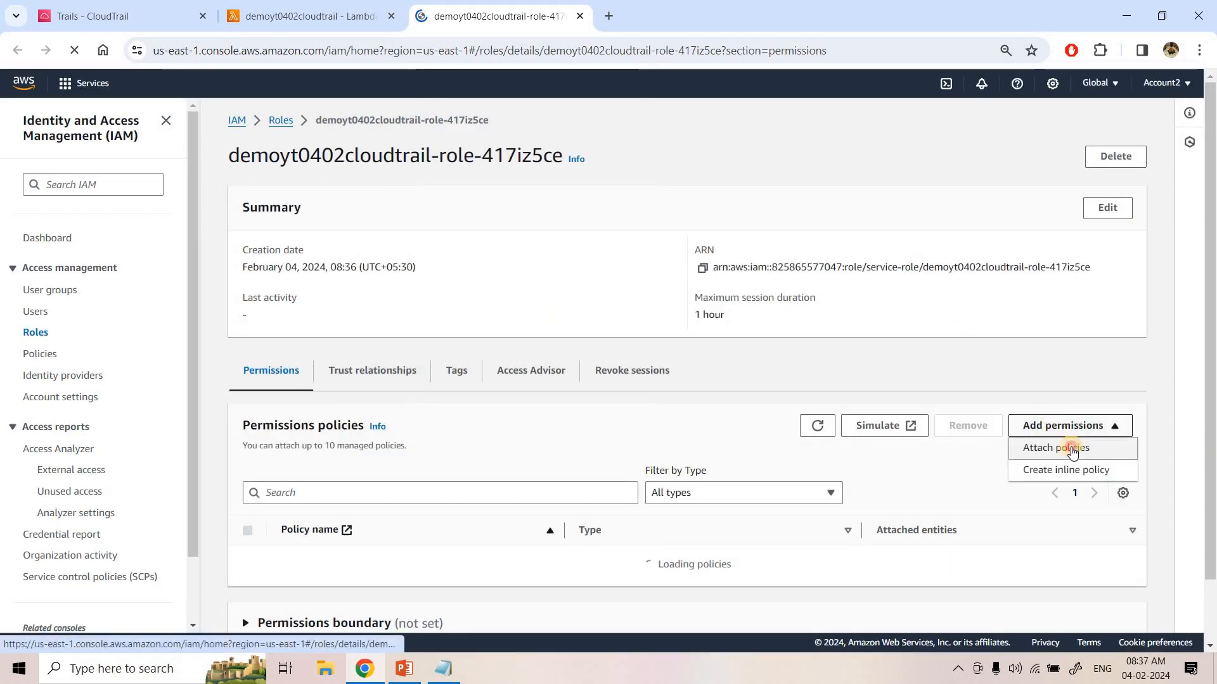
pyautogui.click(1071, 448)
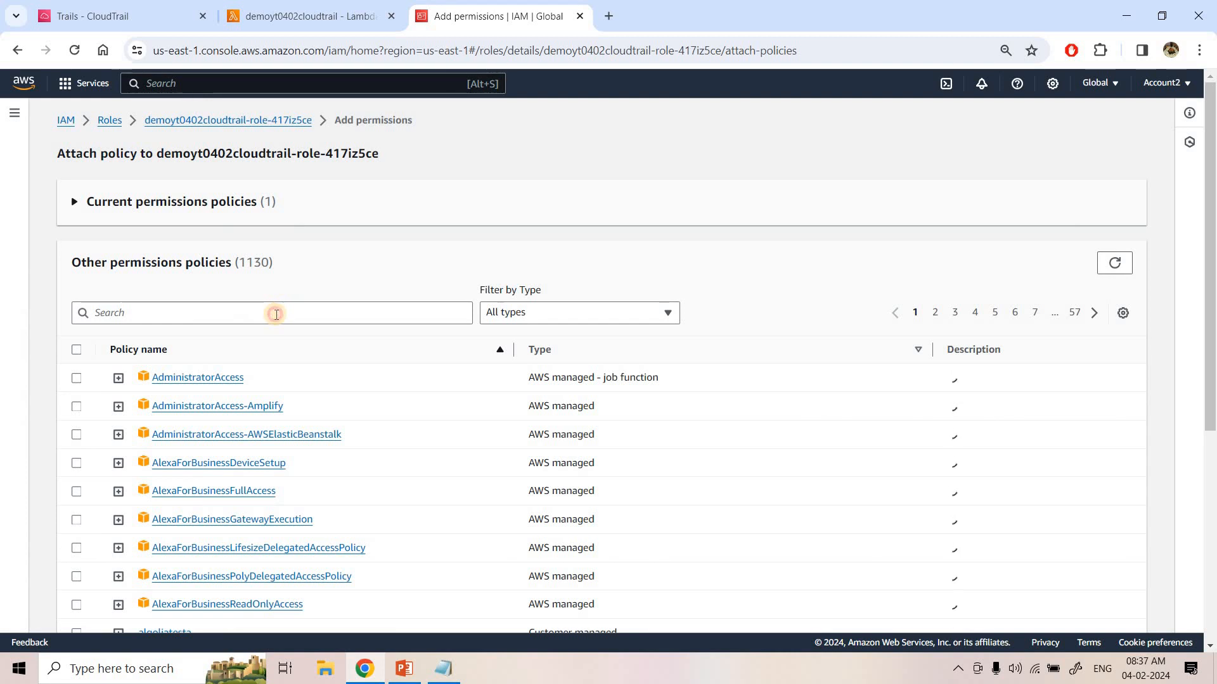
pyautogui.click(275, 314)
pyautogui.write('dyam')
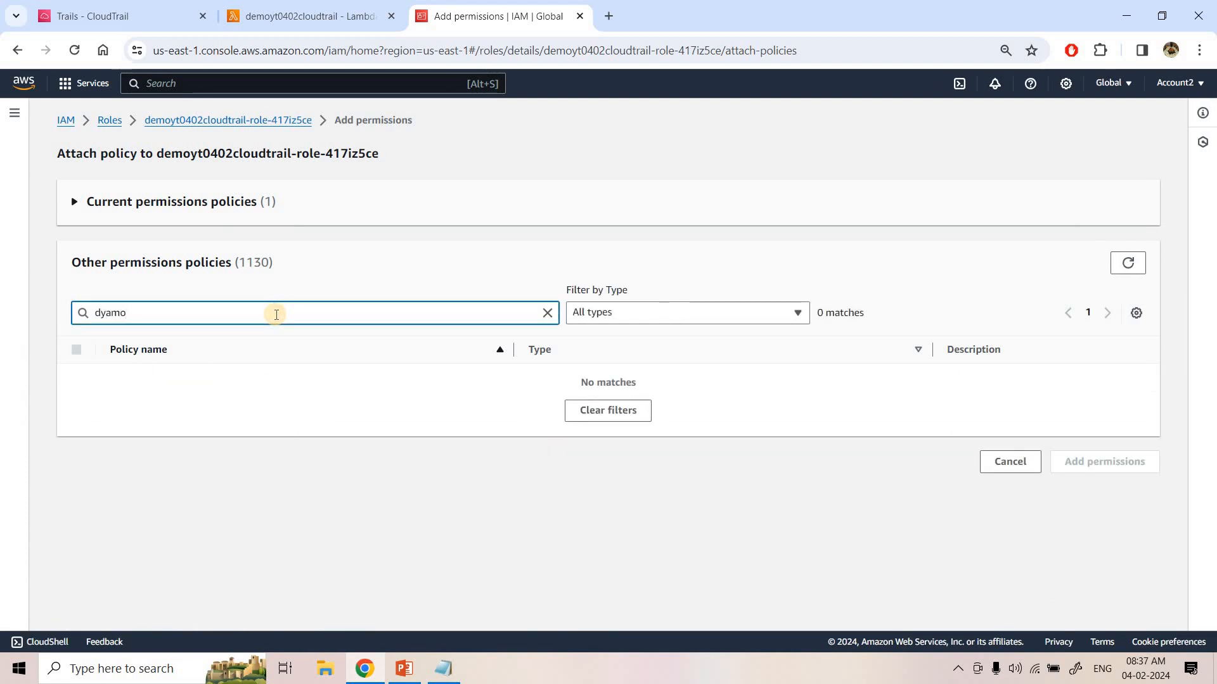
pyautogui.write('o')
pyautogui.press('BackSpace')
pyautogui.press('BackSpace')
pyautogui.press('BackSpace')
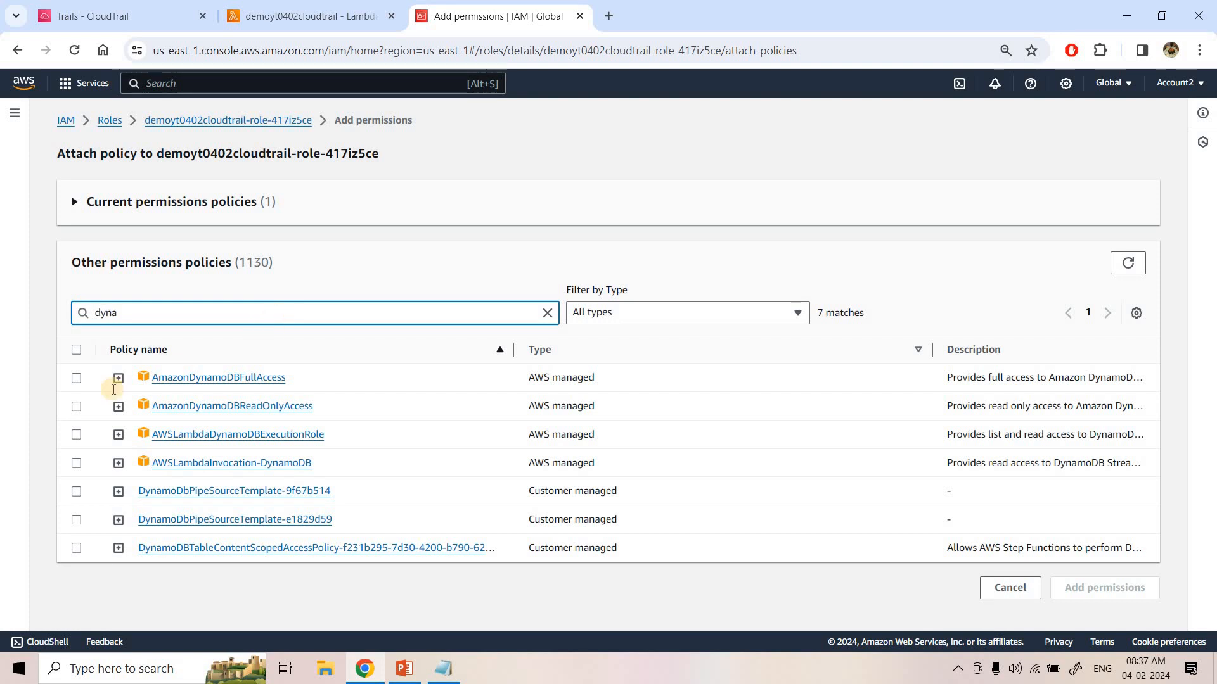
pyautogui.click(77, 379)
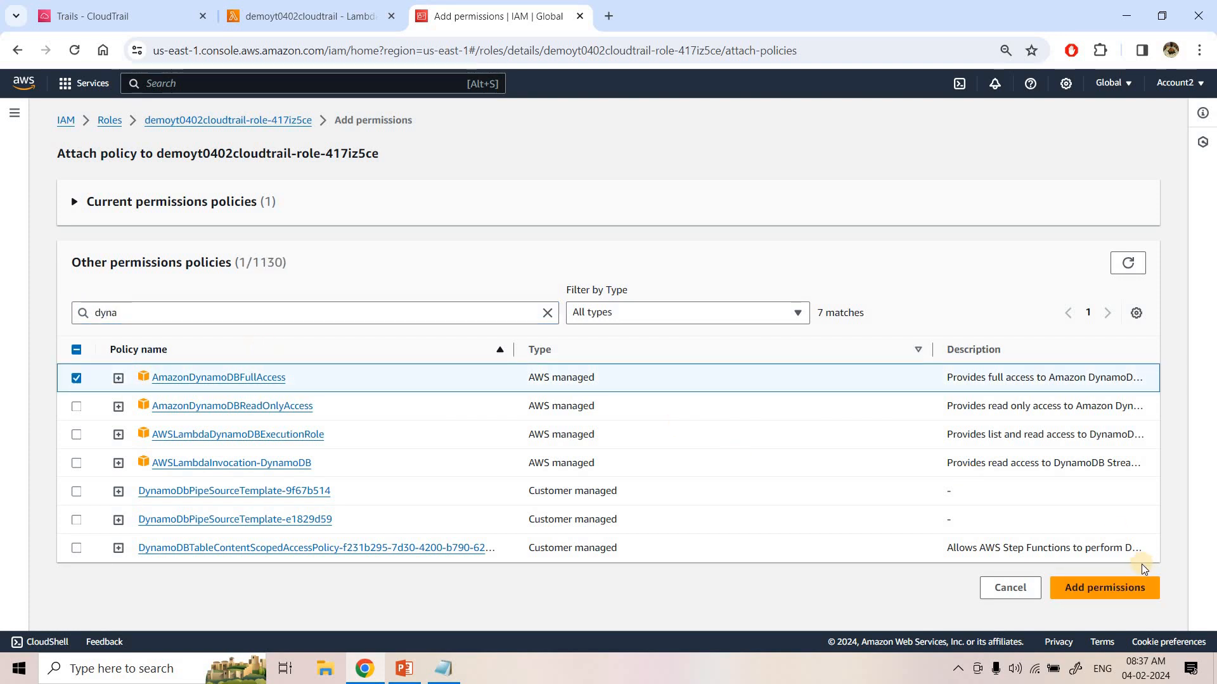
pyautogui.click(1134, 588)
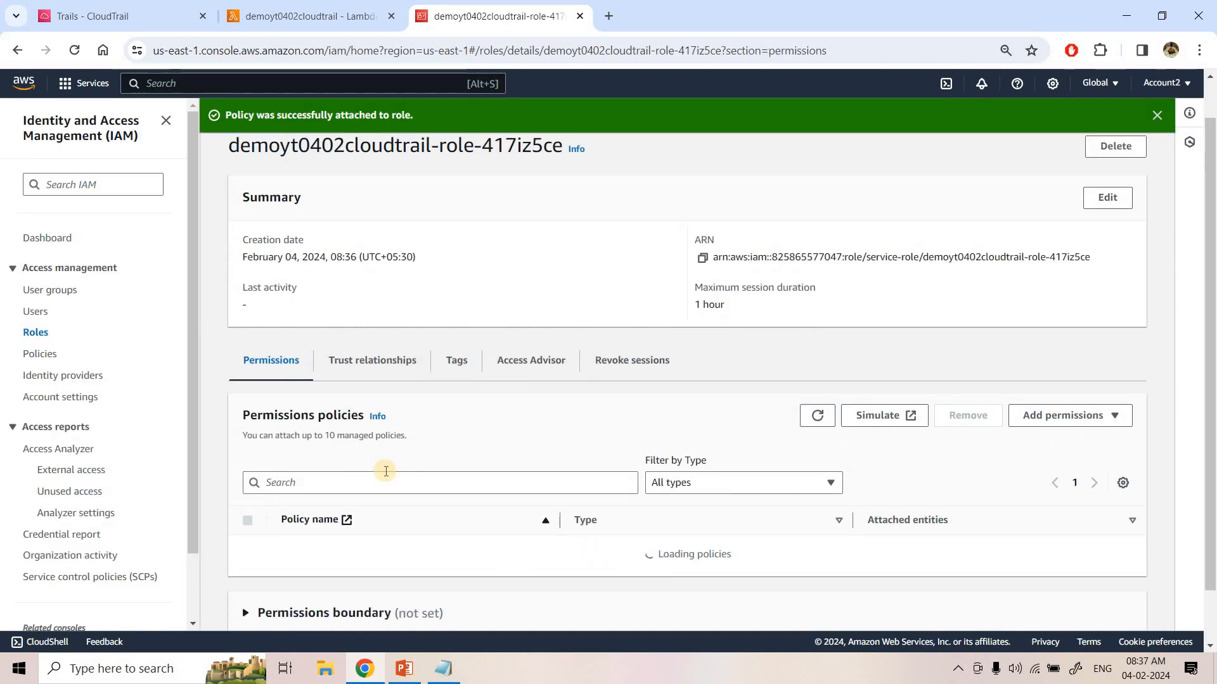
pyautogui.scroll(-2, 386, 476)
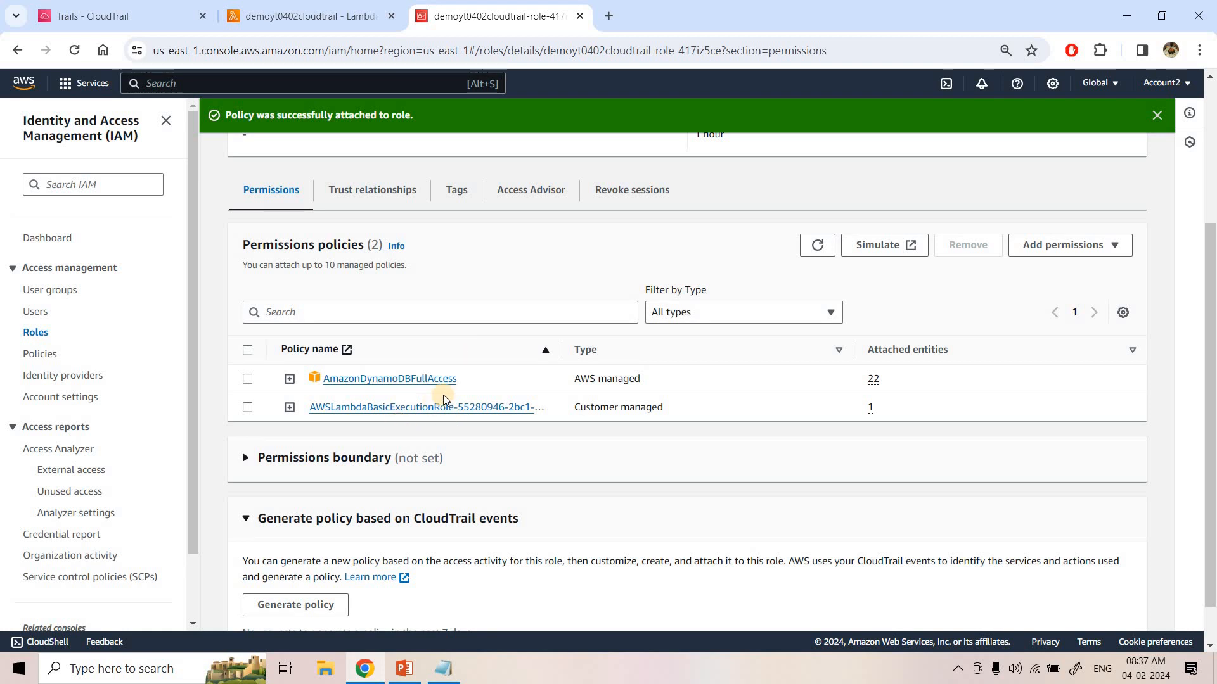
# Return to the Lambda function's code and look up the DynamoDB table name assigned to table_name.
pyautogui.click(374, 6)
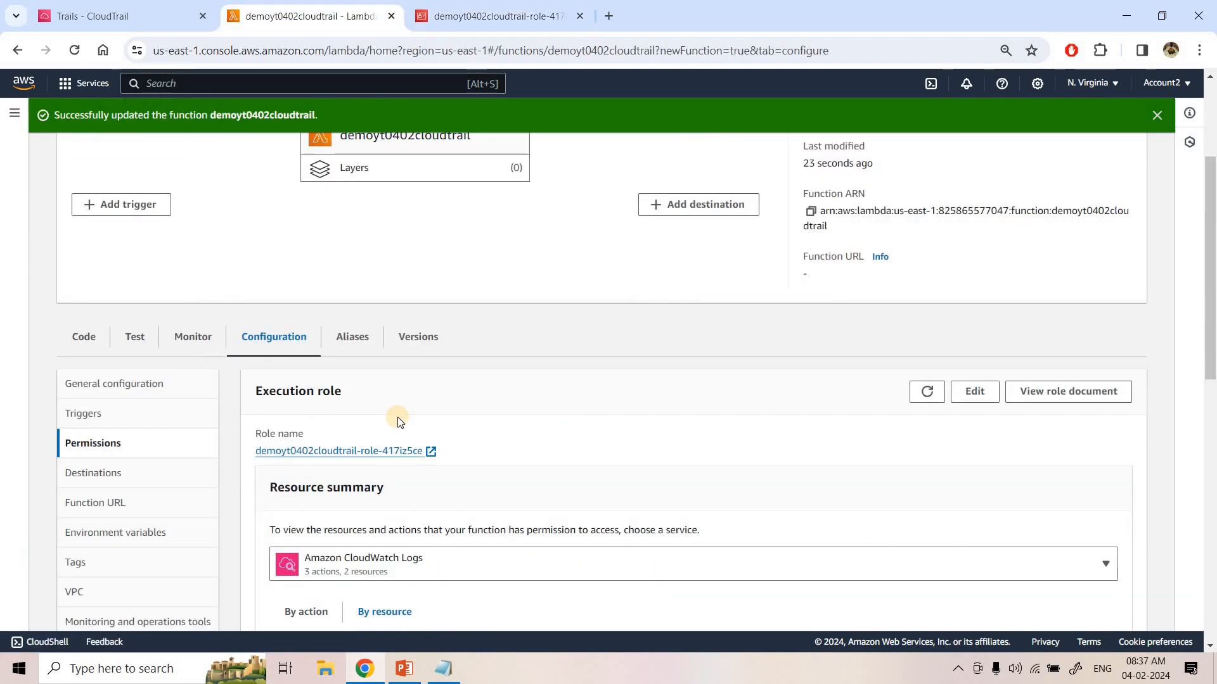
pyautogui.click(87, 340)
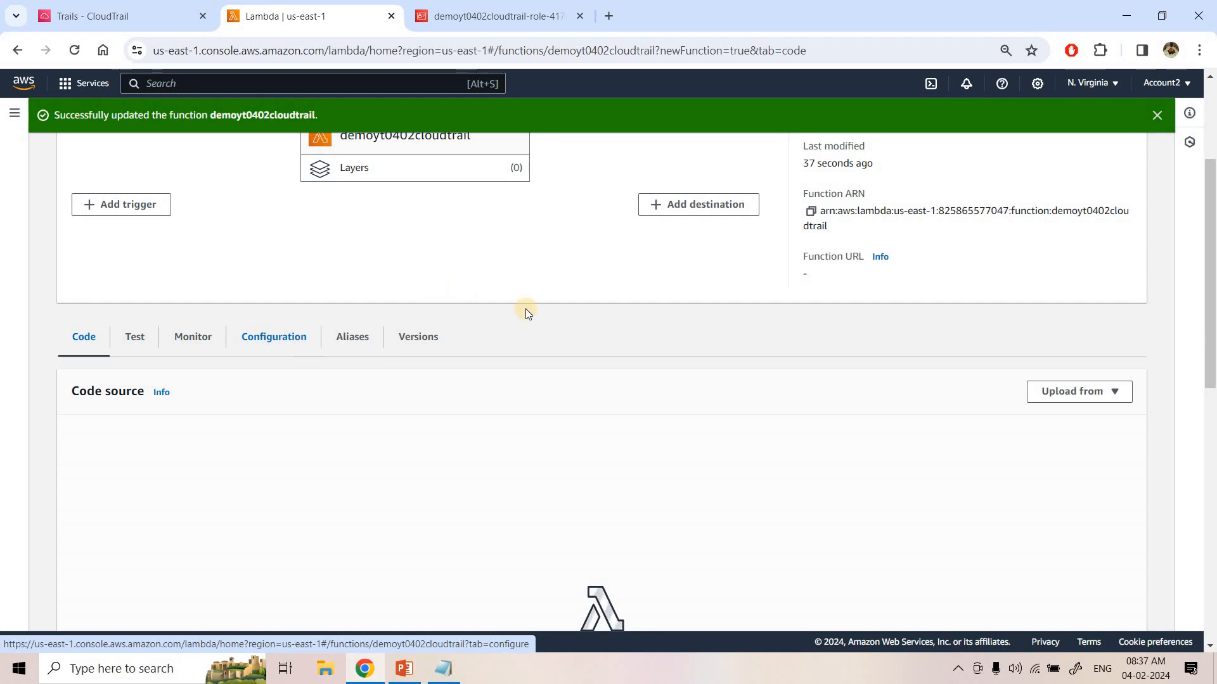
pyautogui.scroll(-1, 526, 309)
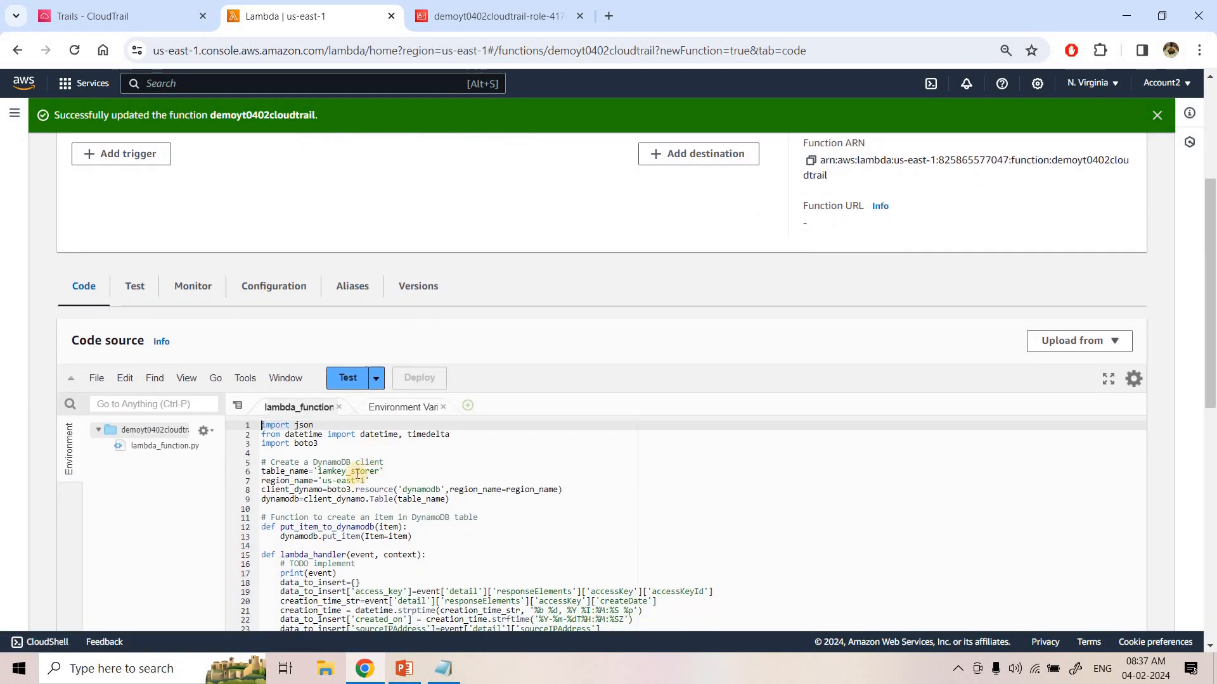
pyautogui.doubleClick(358, 473)
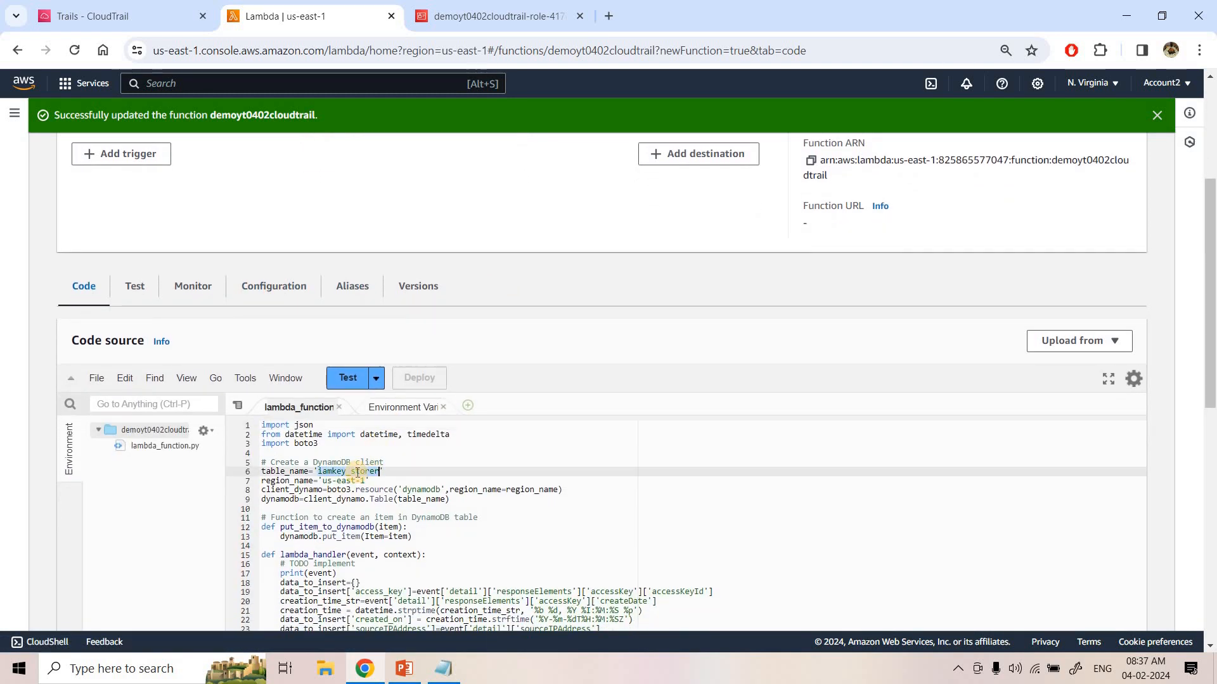
pyautogui.click(394, 480)
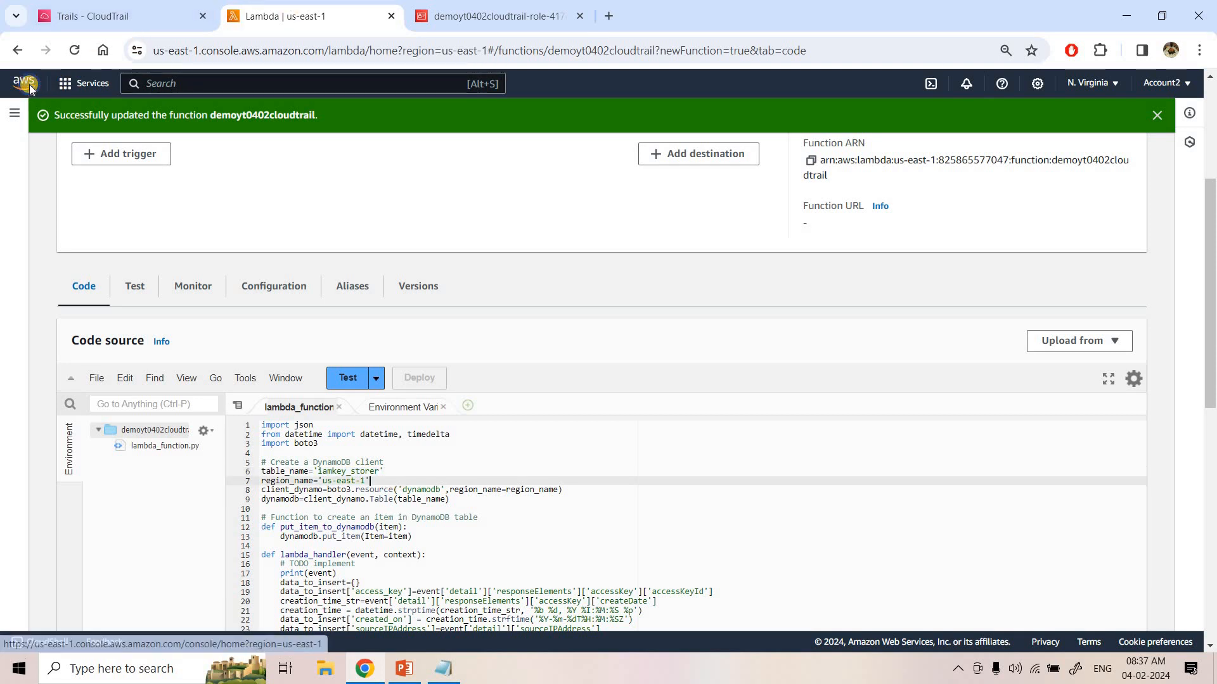
# Open the AWS console home in a new browser tab and go to the DynamoDB service.
pyautogui.rightClick(30, 88)
pyautogui.click(45, 99)
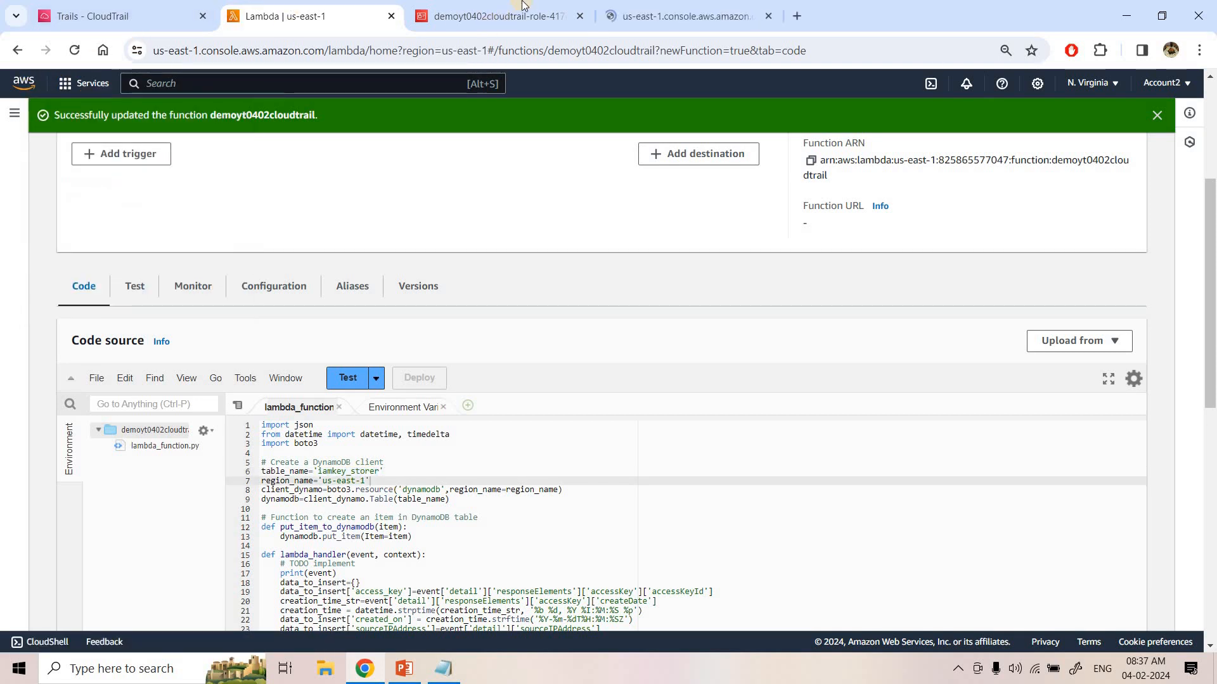
pyautogui.click(708, 6)
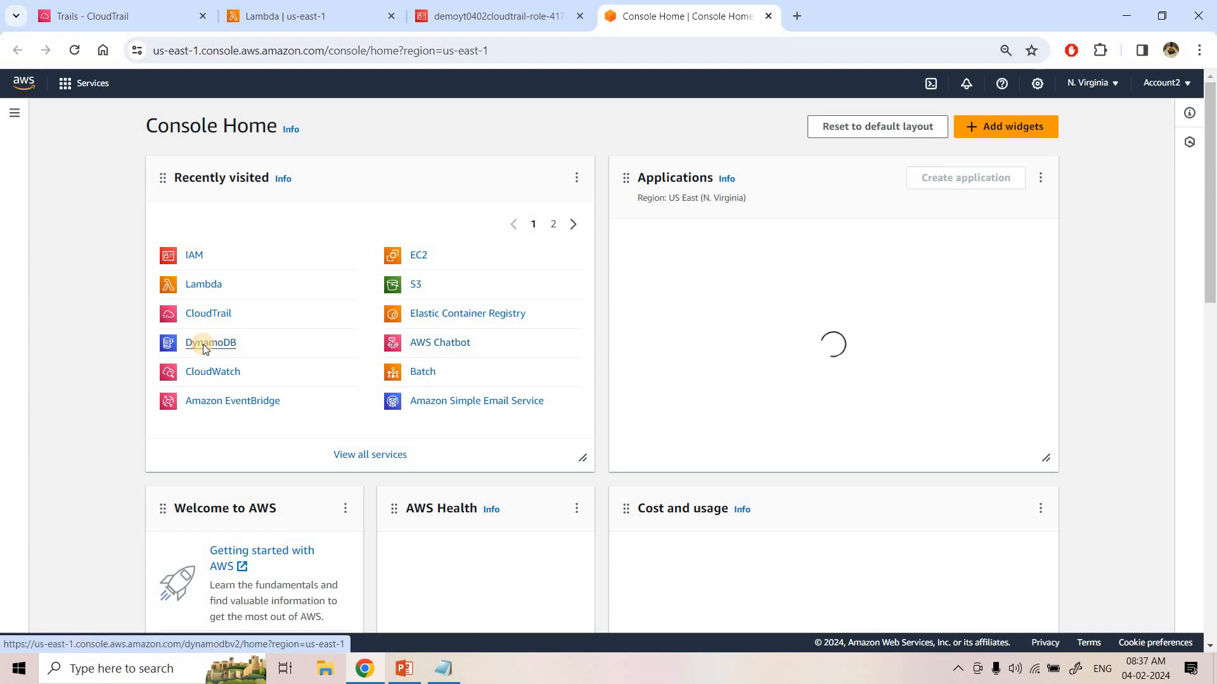
pyautogui.click(204, 345)
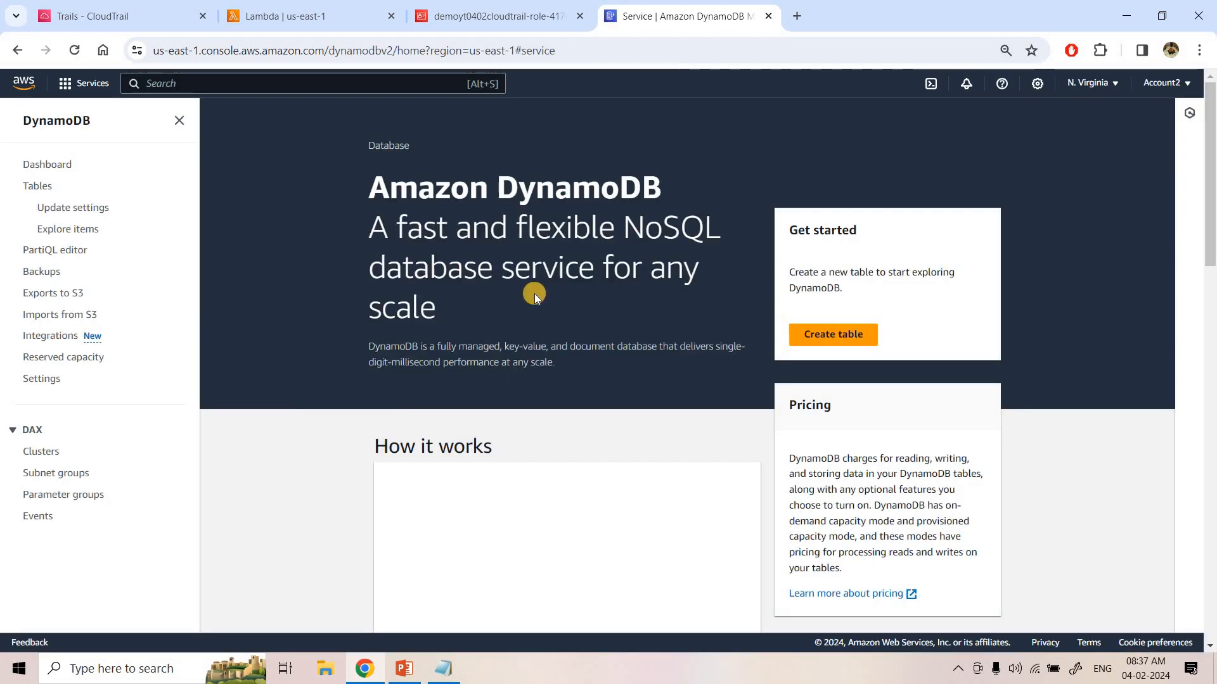
# Start creating a DynamoDB table from the tables list and name it iamkey_storer.
pyautogui.click(26, 186)
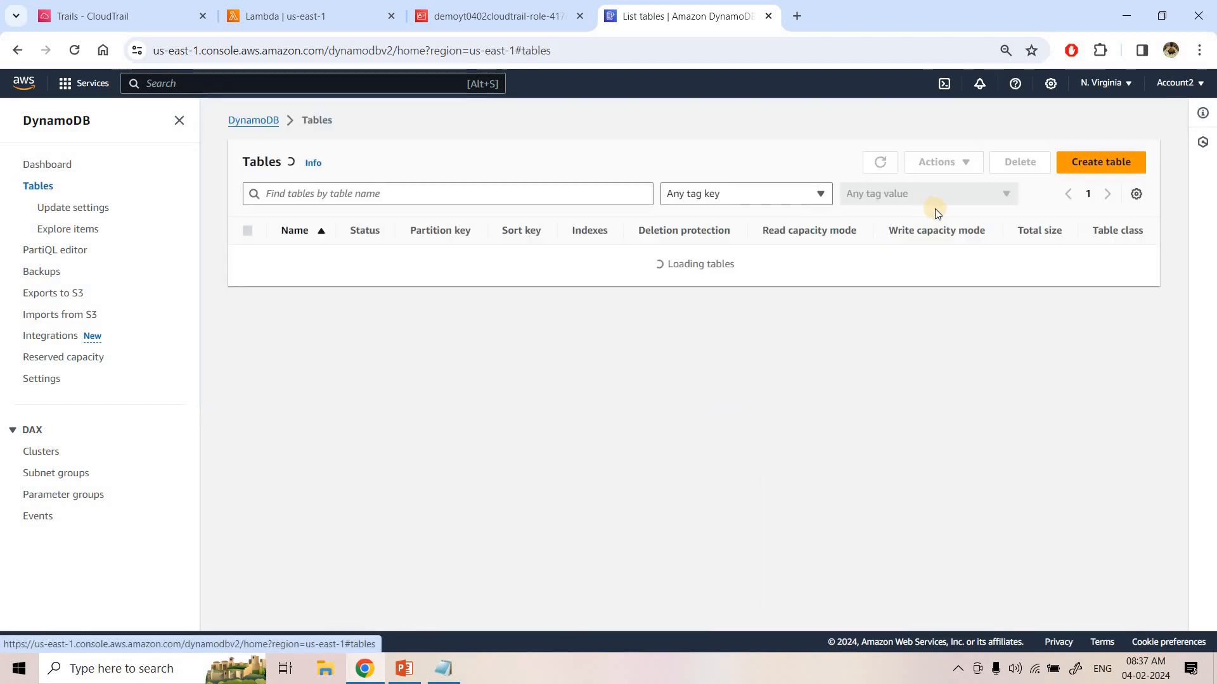
pyautogui.click(671, 303)
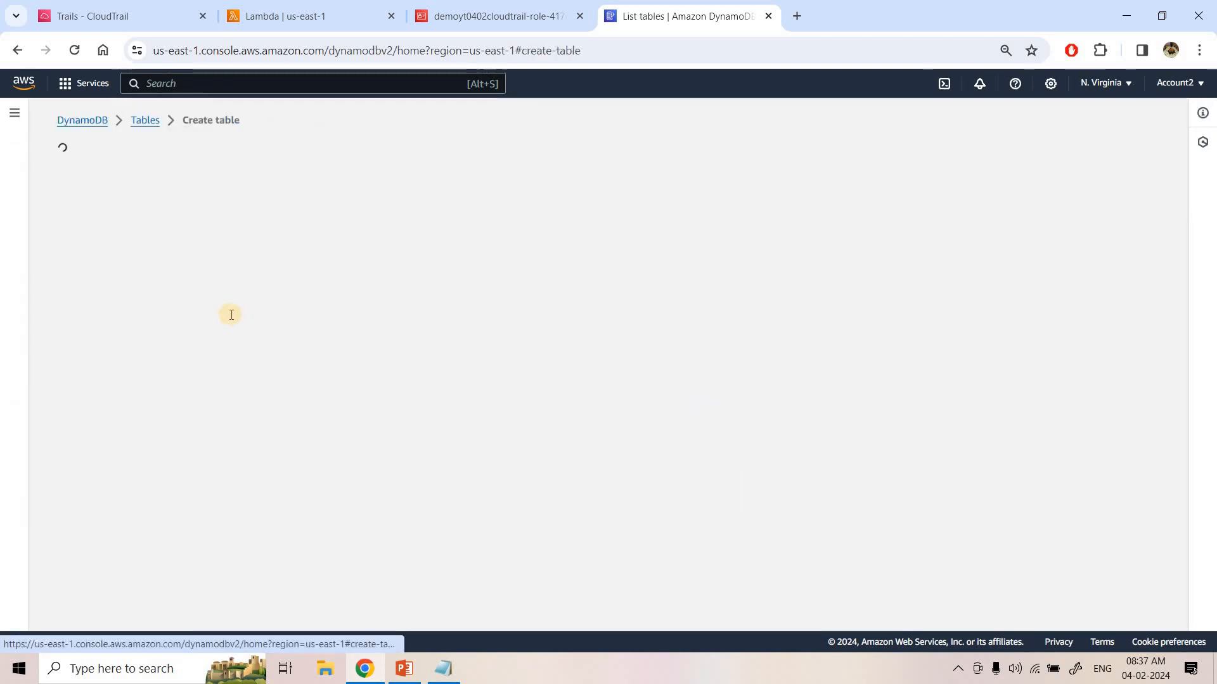
pyautogui.write('iamkey_storer')
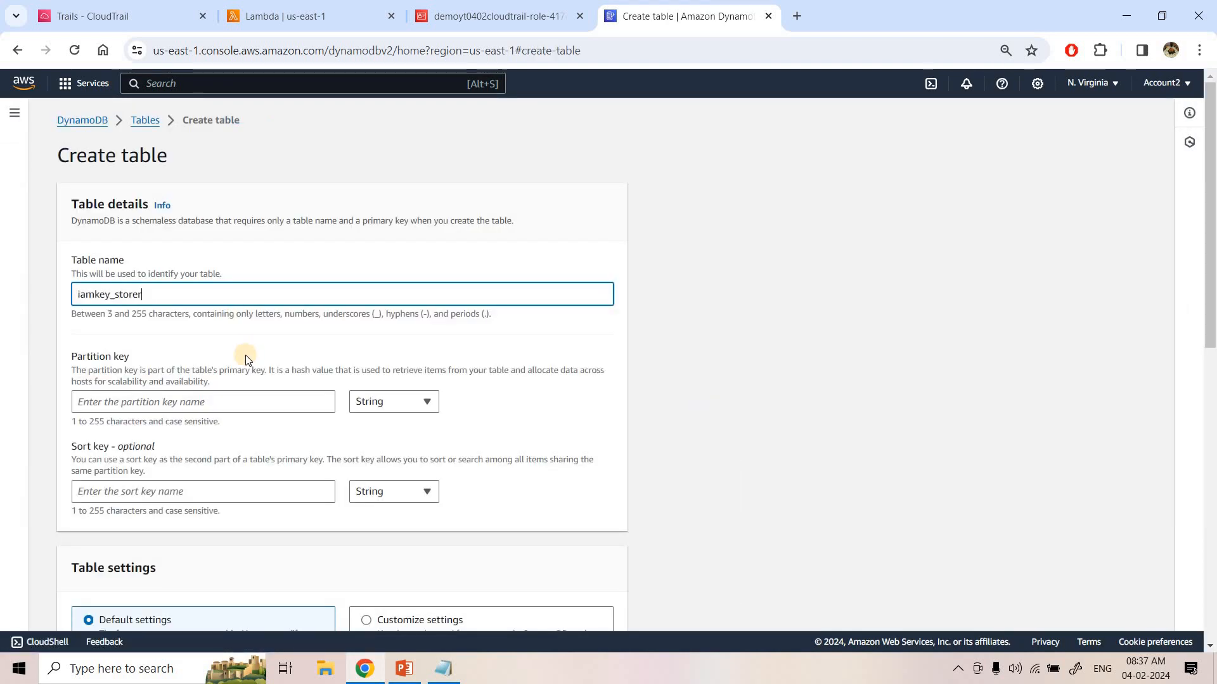
# Copy the cloudtrail_key name from the Lambda code in the Notepad notes and enter it as the table's partition key.
pyautogui.click(191, 400)
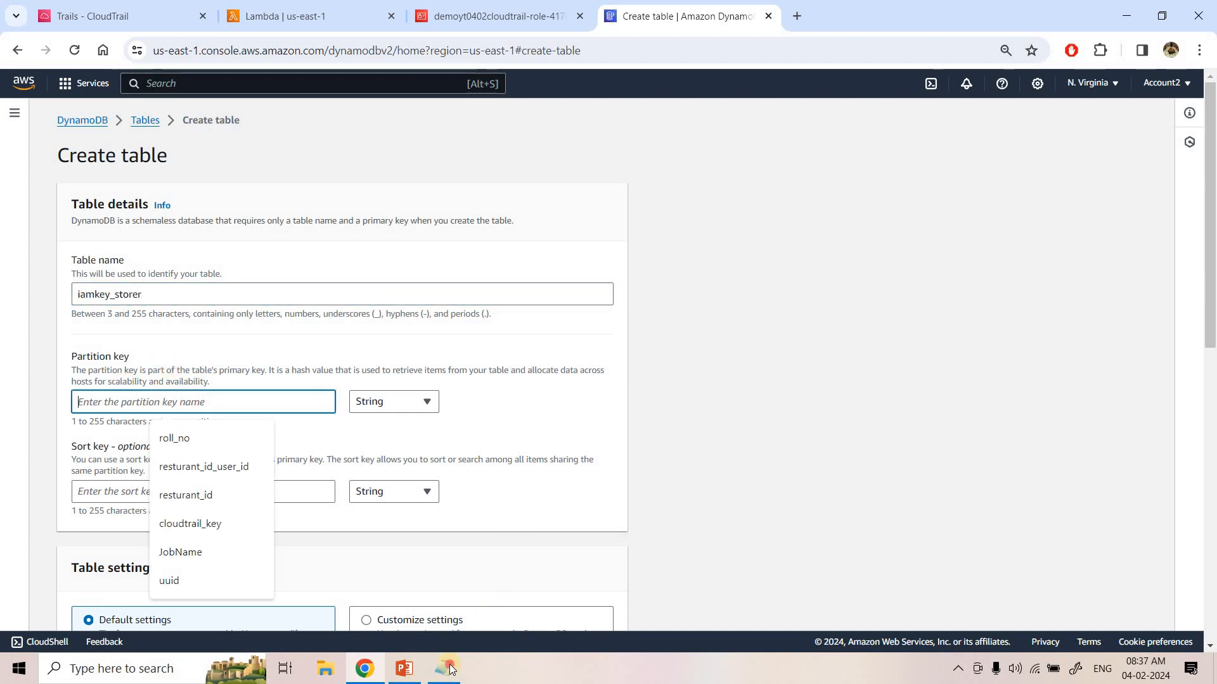
pyautogui.click(224, 512)
pyautogui.hotkey('alt', 'Tab')
pyautogui.moveTo(125, 460); pyautogui.dragTo(216, 461)
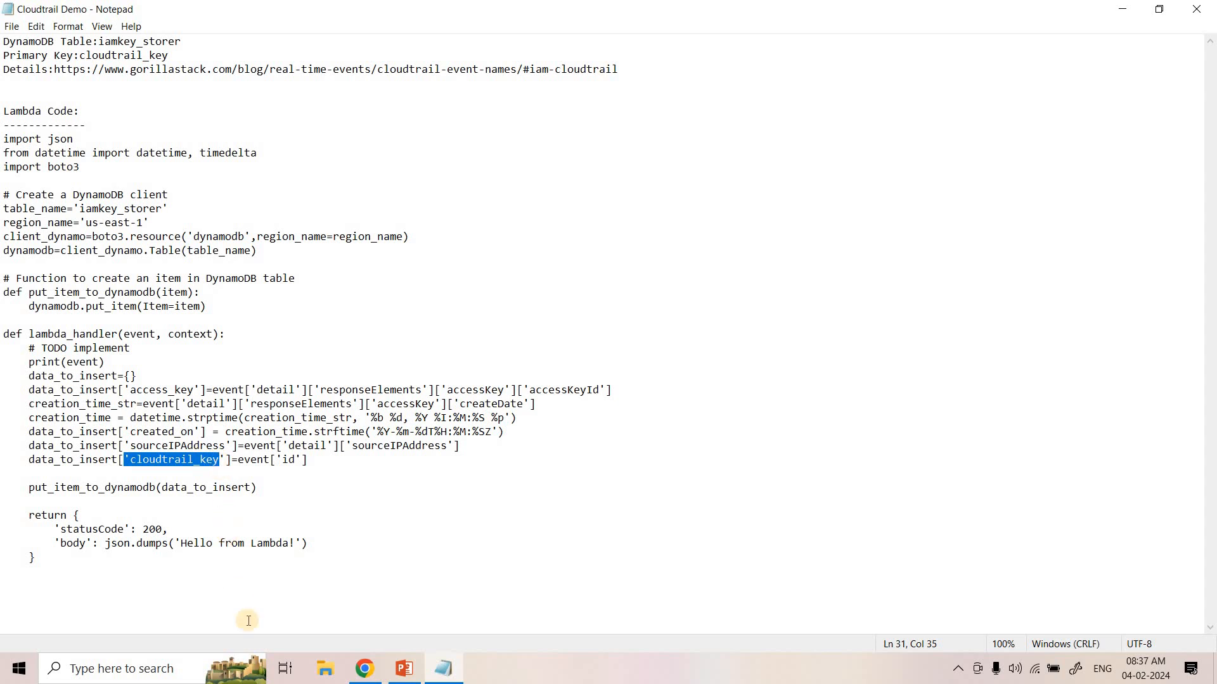
pyautogui.click(366, 670)
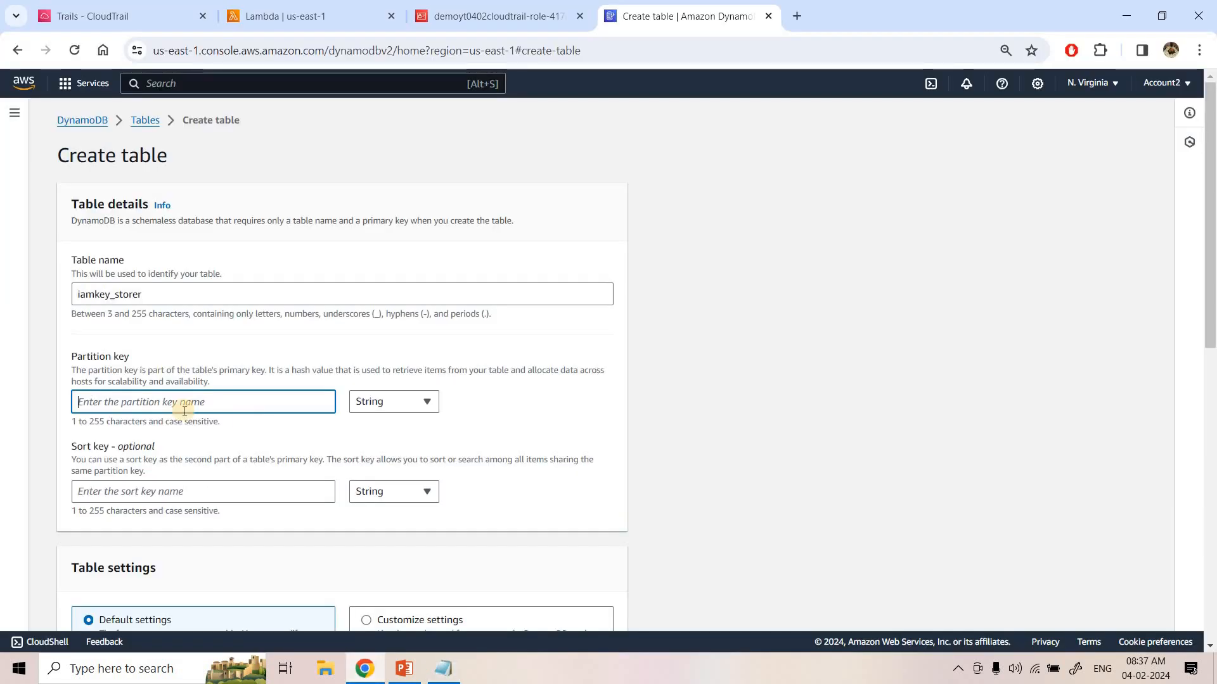
pyautogui.write("'cloudtrail_key")
pyautogui.click(78, 402)
pyautogui.press('BackSpace')
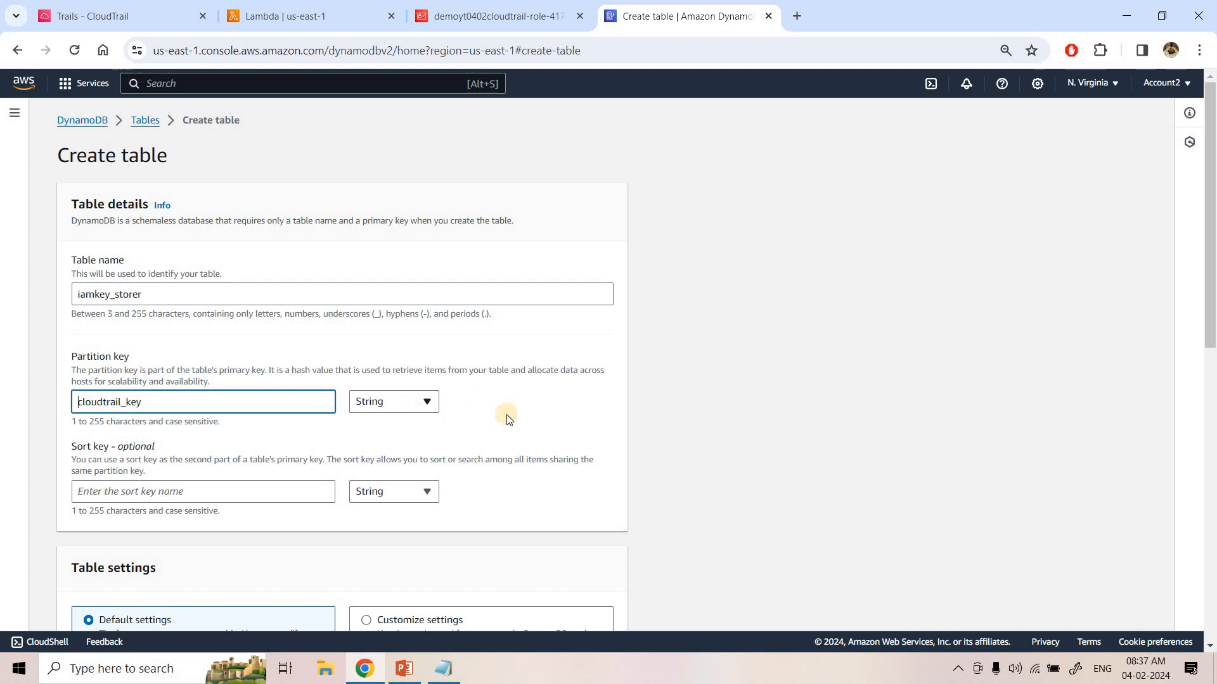
# Create the table with the default settings and refresh the tables list to check its status.
pyautogui.scroll(-10, 551, 507)
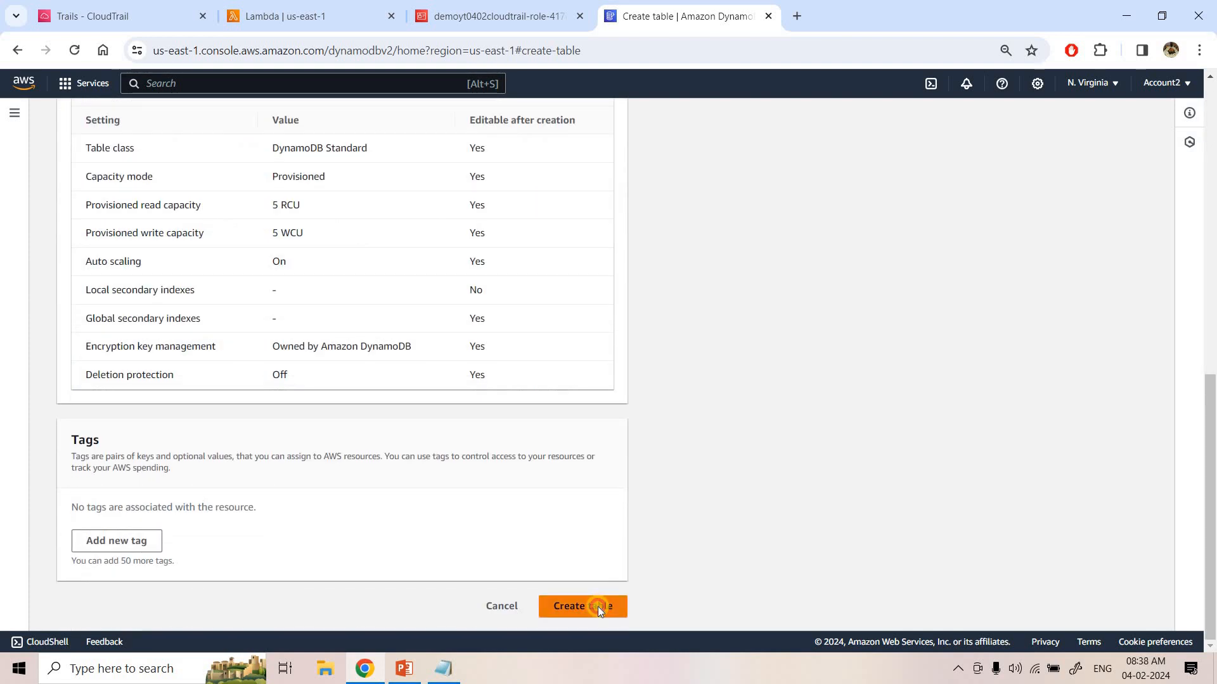
pyautogui.click(599, 606)
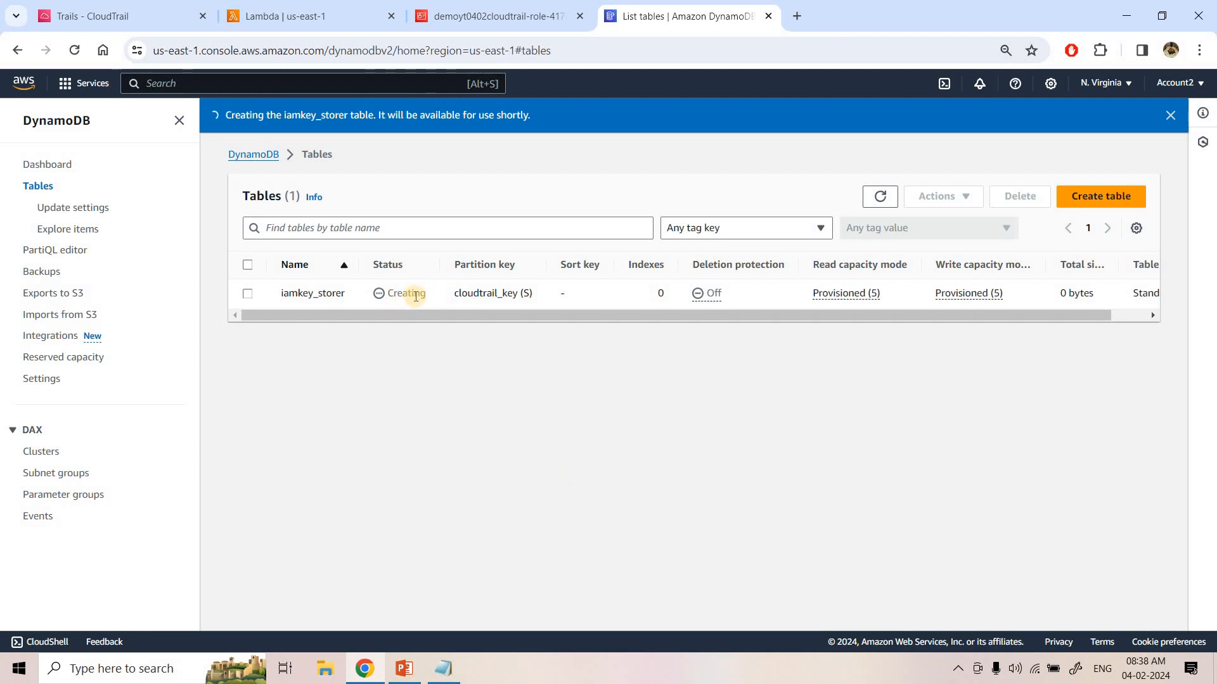
pyautogui.click(887, 199)
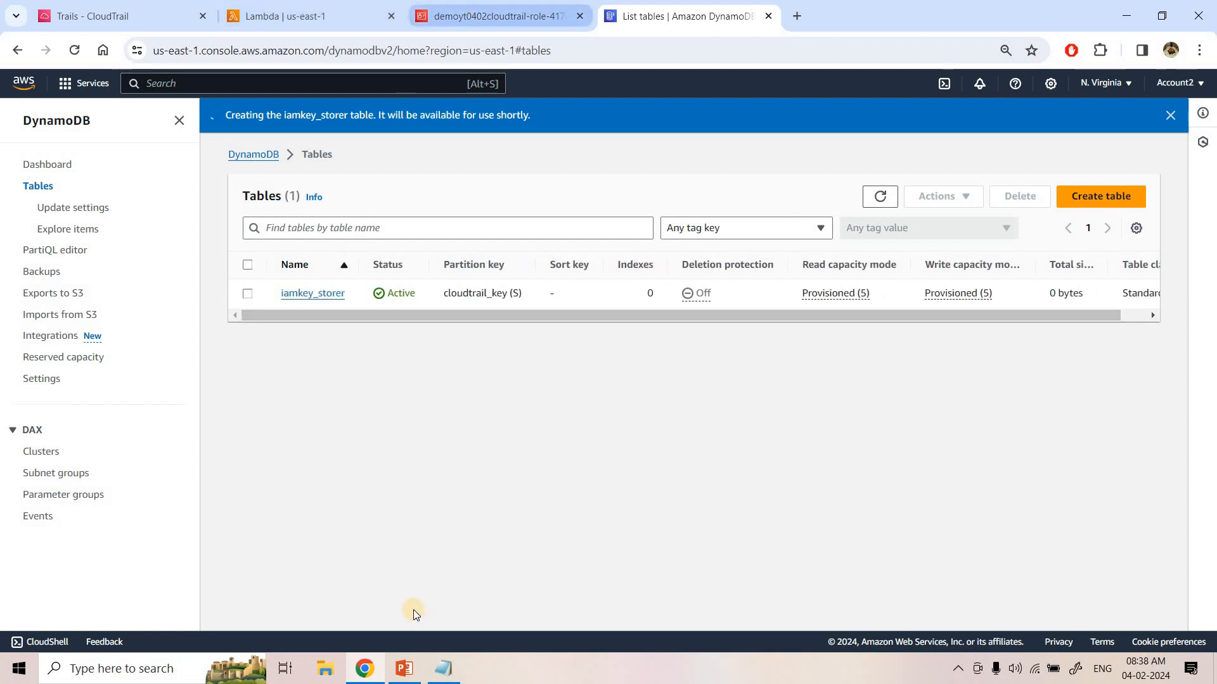
# Switch to the PowerPoint slide show and review the CloudTrail-EventBridge integration diagram.
pyautogui.click(483, 16)
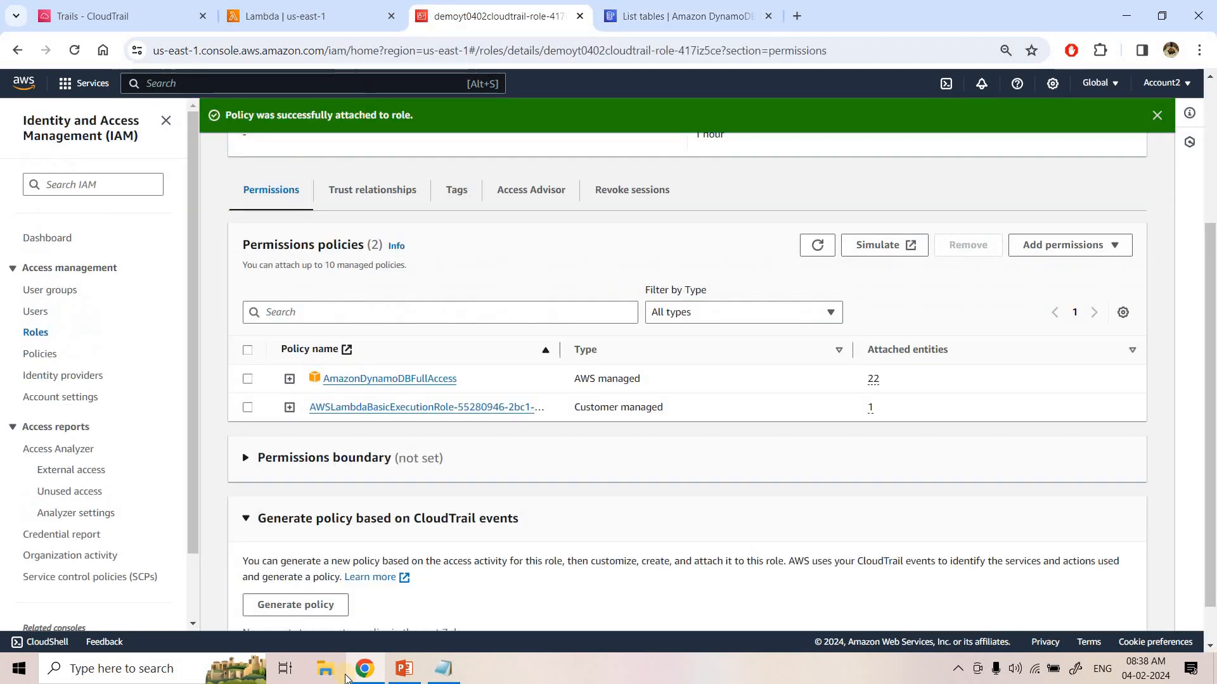
pyautogui.click(404, 668)
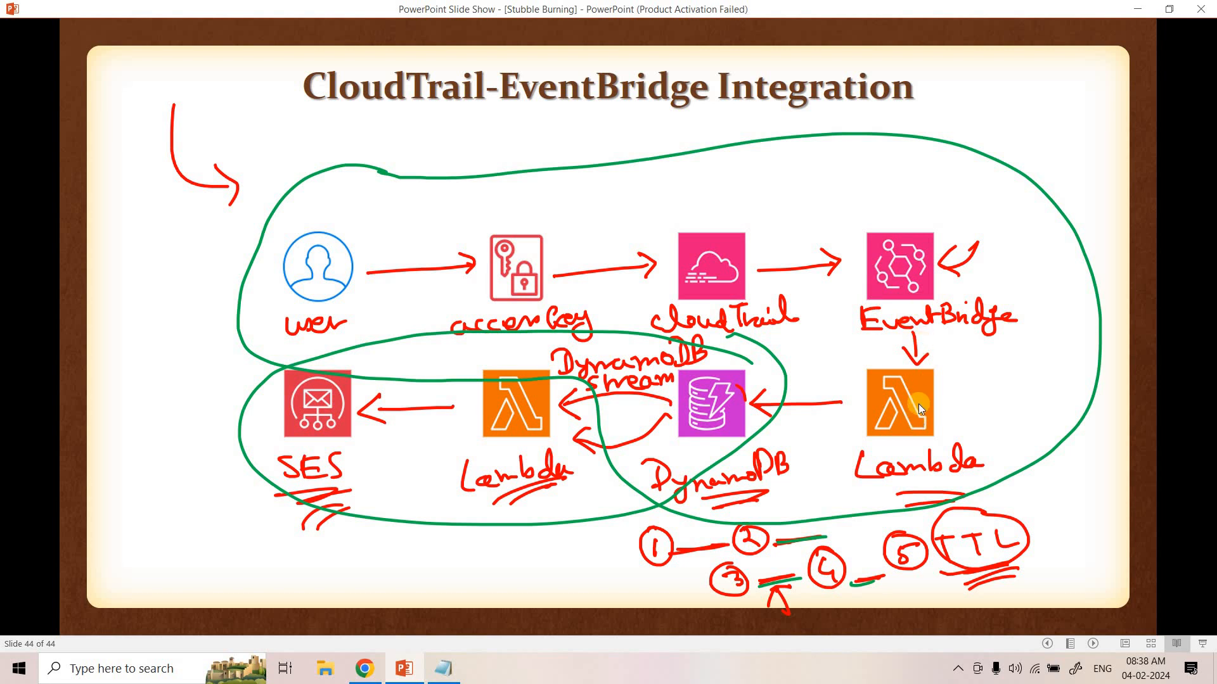
pyautogui.click(363, 671)
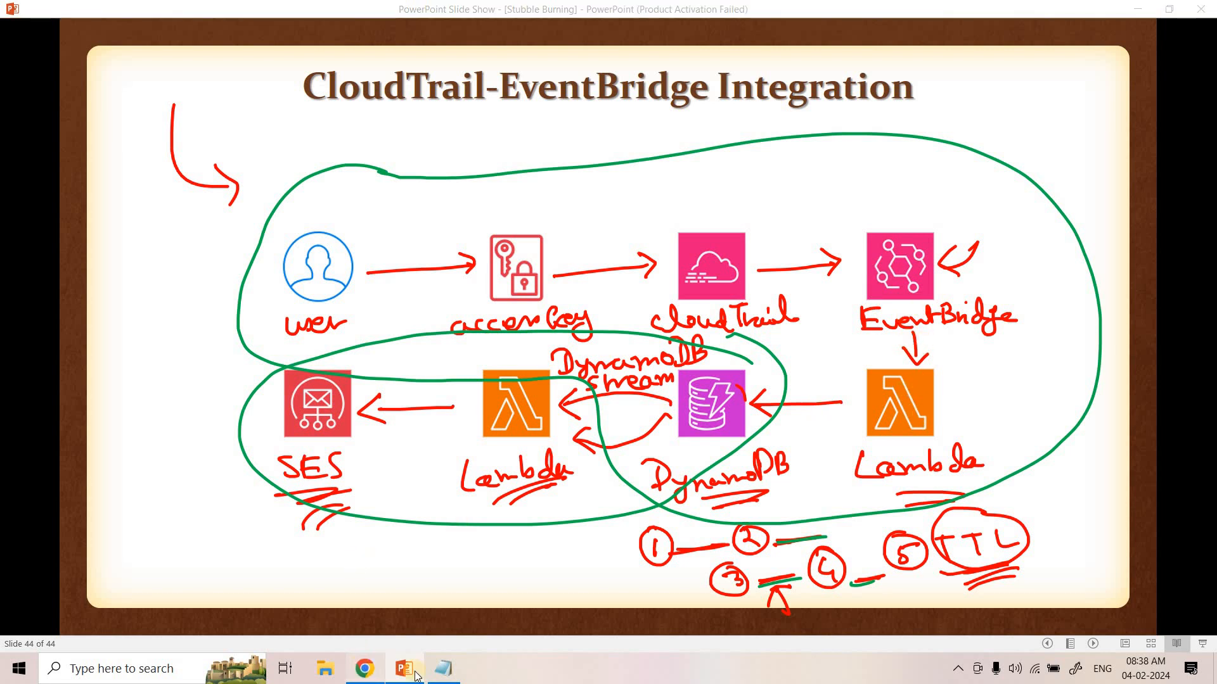
# Copy the Details URL on CloudTrail event names from the Notepad notes and open it in a new browser tab.
pyautogui.click(444, 669)
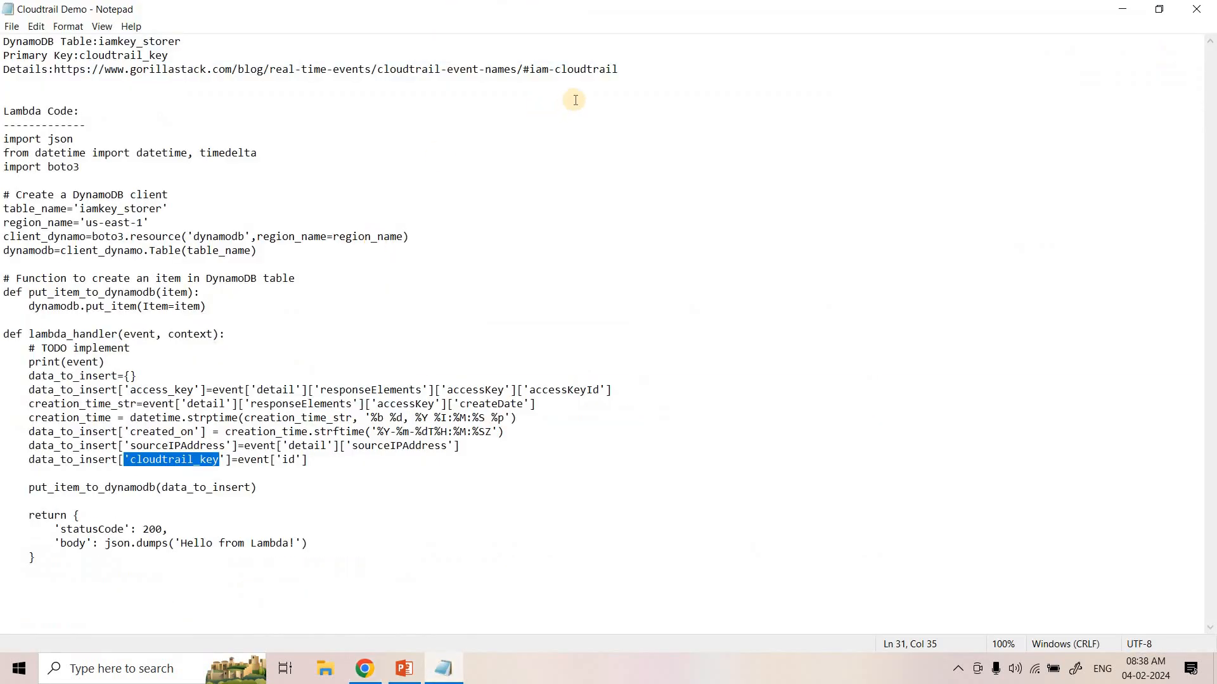
pyautogui.moveTo(624, 69); pyautogui.dragTo(54, 73)
pyautogui.hotkey('ctrl', 'c')
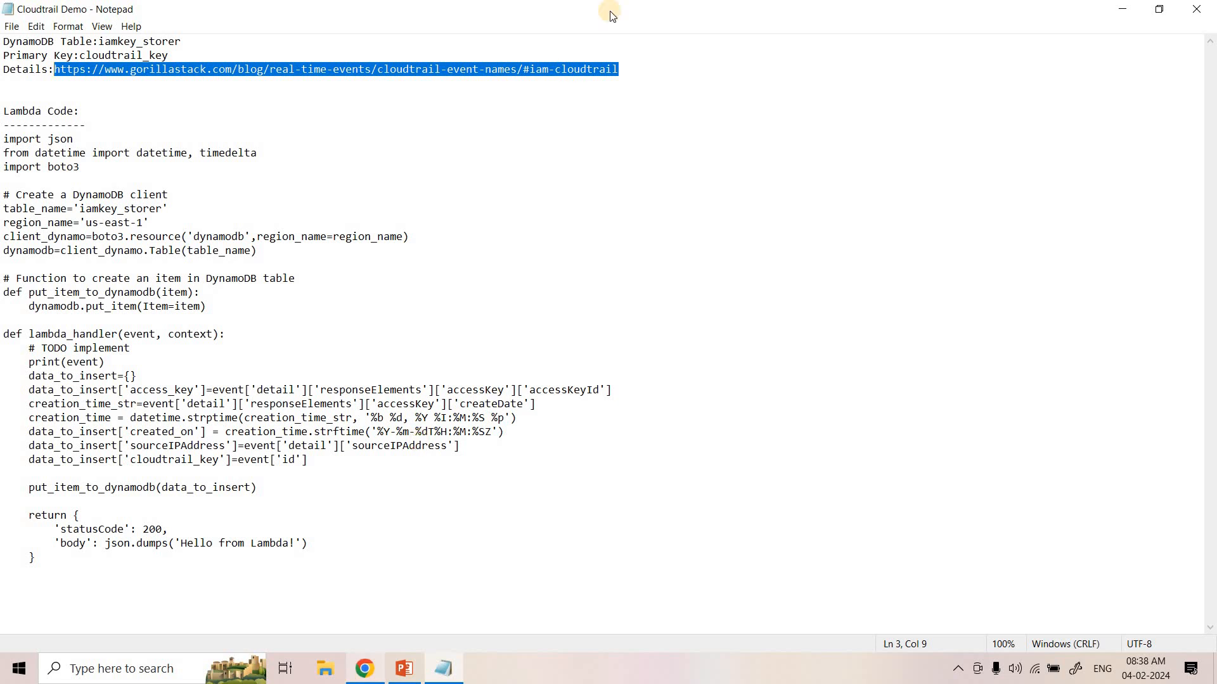
pyautogui.click(364, 669)
pyautogui.click(792, 21)
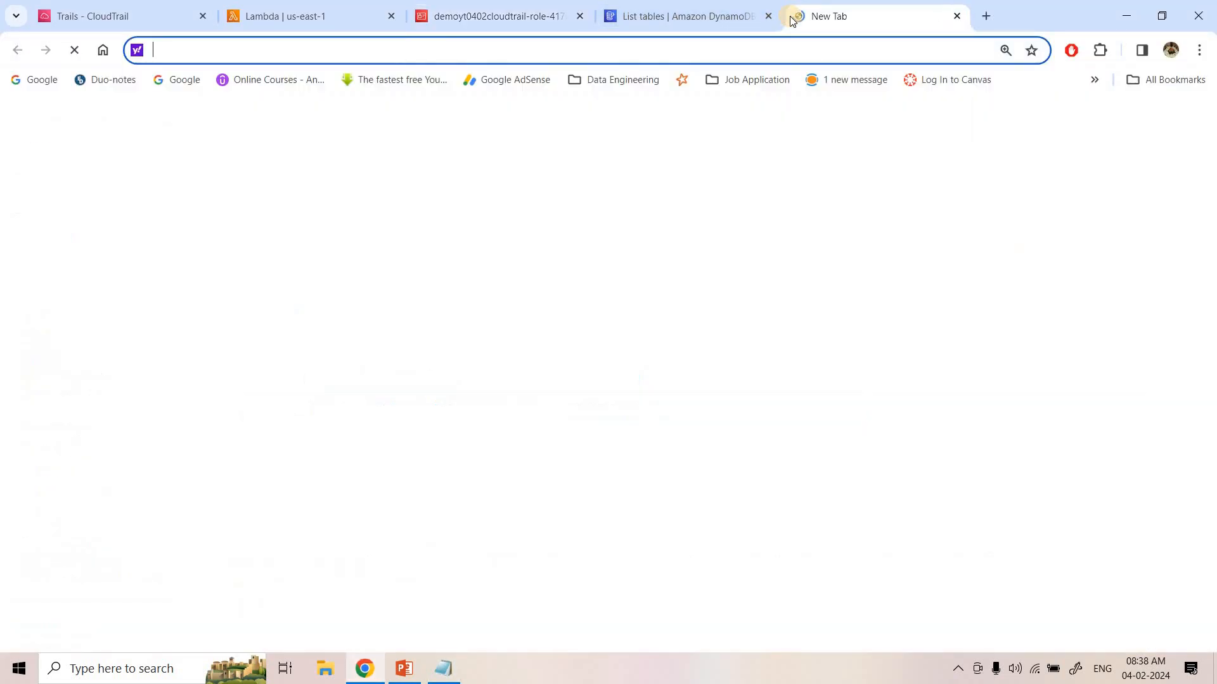
pyautogui.hotkey('ctrl', 'v')
pyautogui.press('Return')
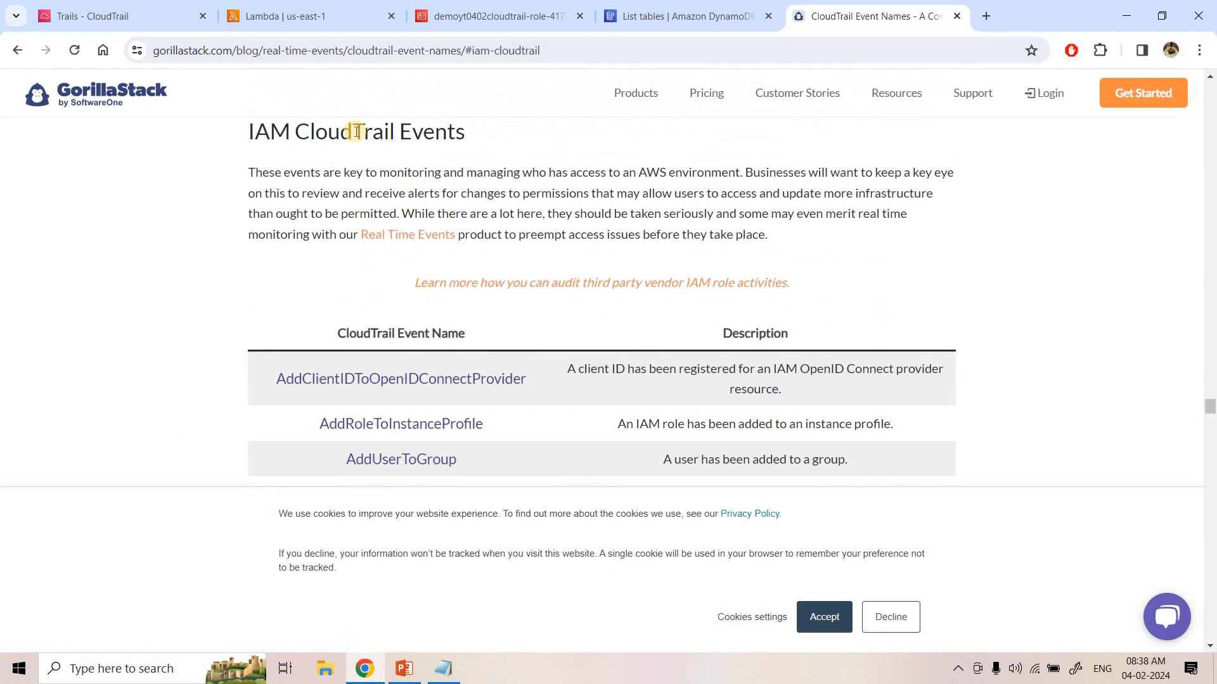
# Dismiss the chat message, decline cookies, and select the CreateAccessKey event name in the IAM CloudTrail events table.
pyautogui.scroll(-3, 537, 189)
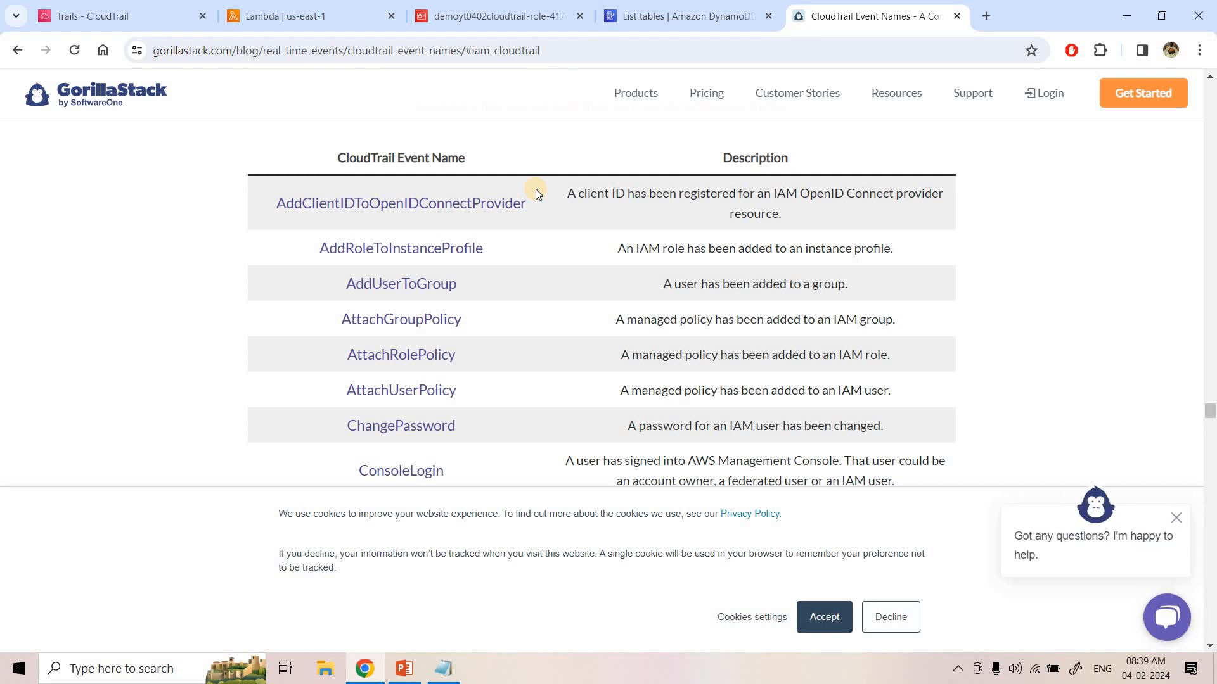
pyautogui.scroll(-1, 374, 355)
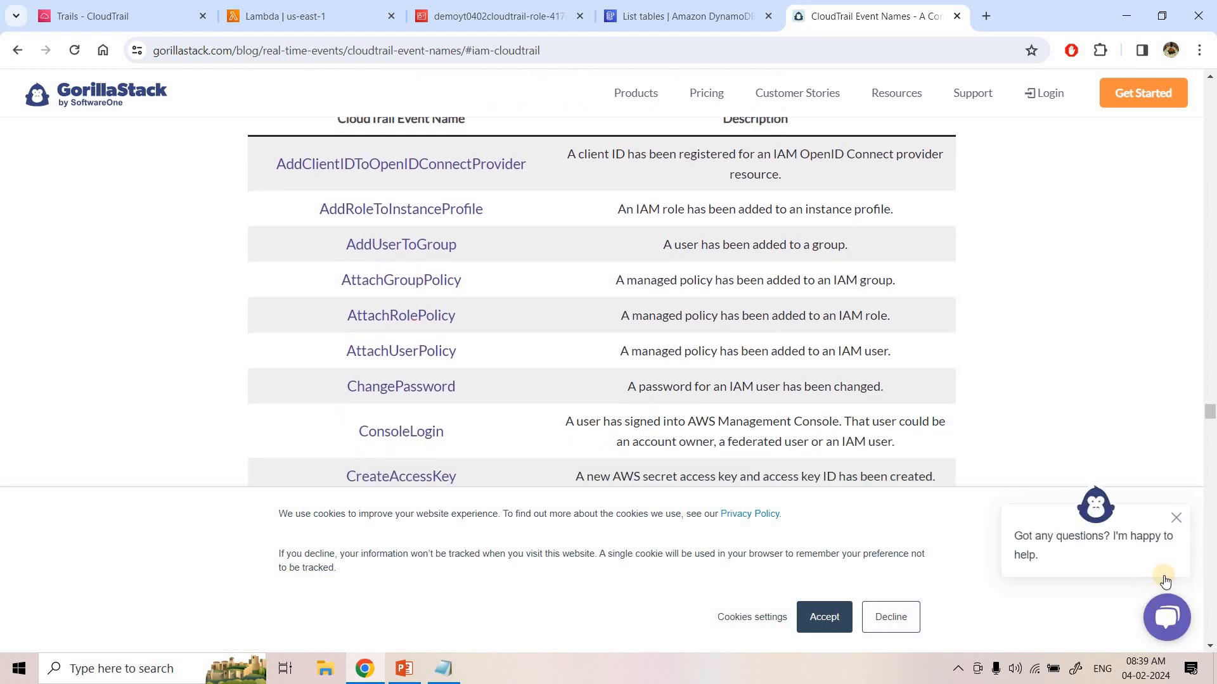
pyautogui.click(1177, 518)
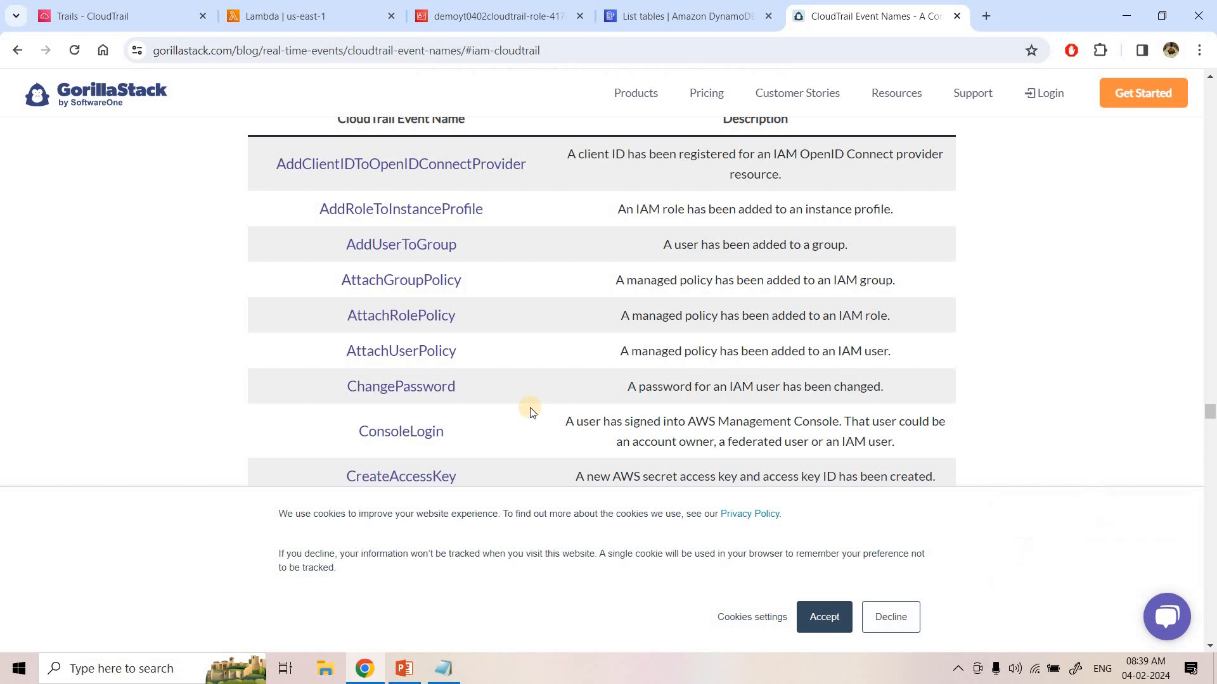
pyautogui.click(892, 618)
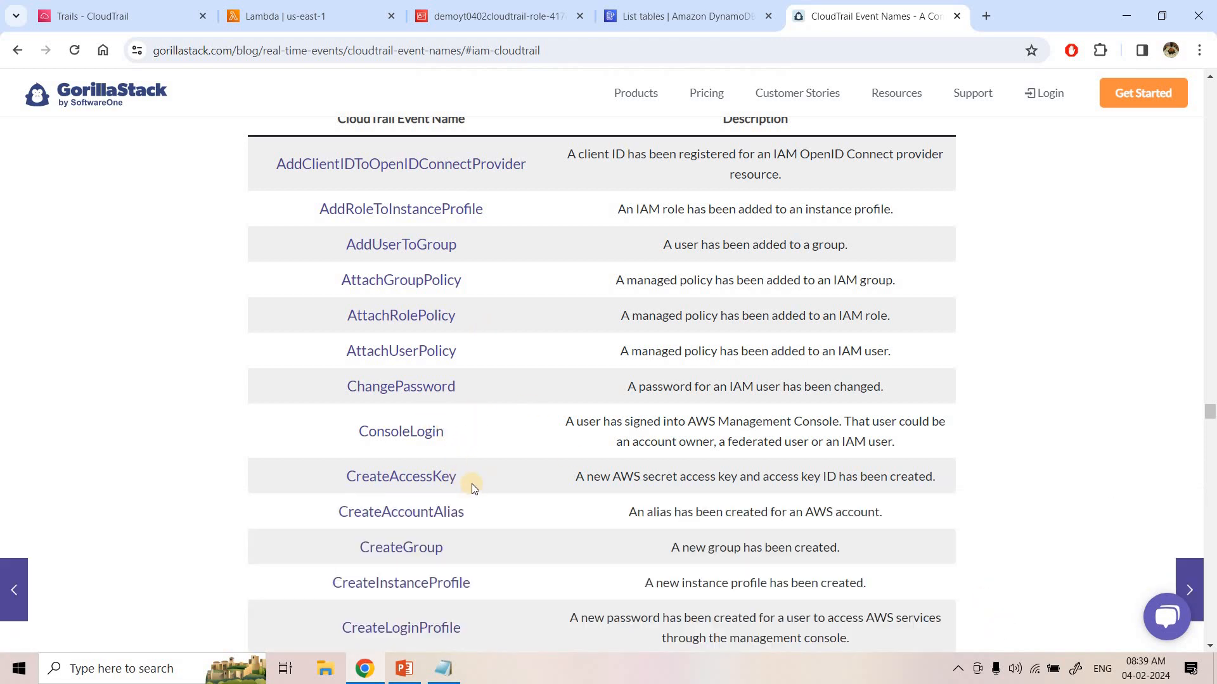
pyautogui.doubleClick(401, 477)
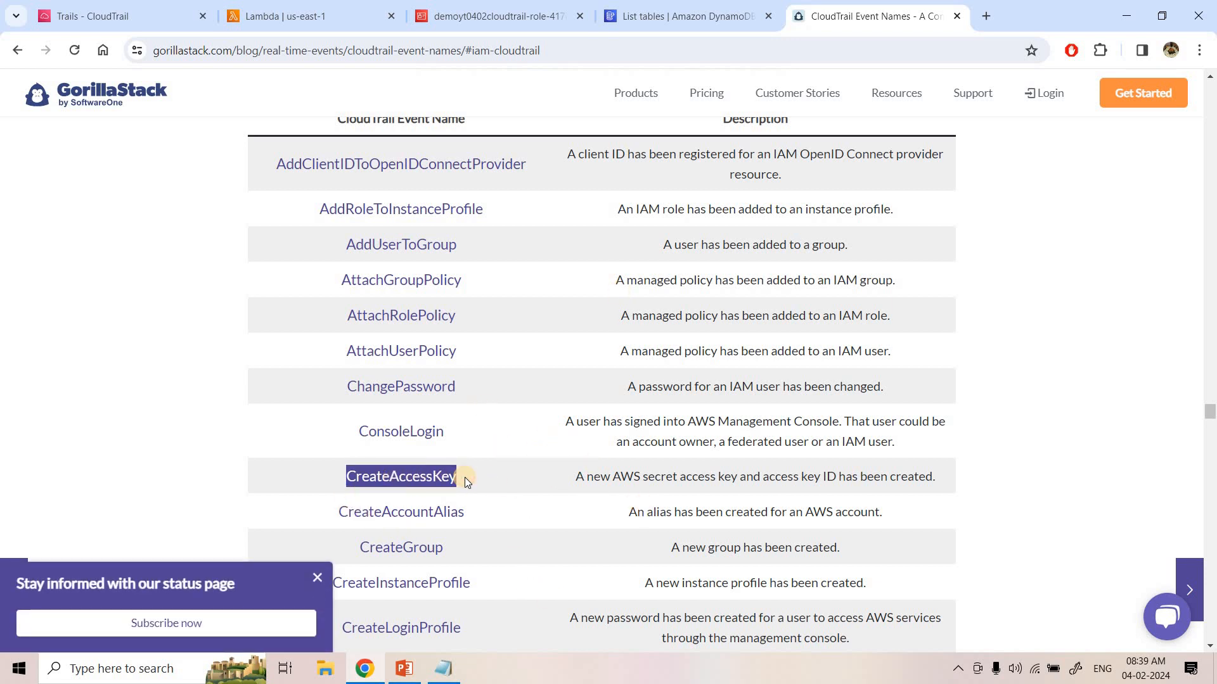
# Return to the AWS console, search the services for Amazon EventBridge and open its rules list.
pyautogui.click(498, 16)
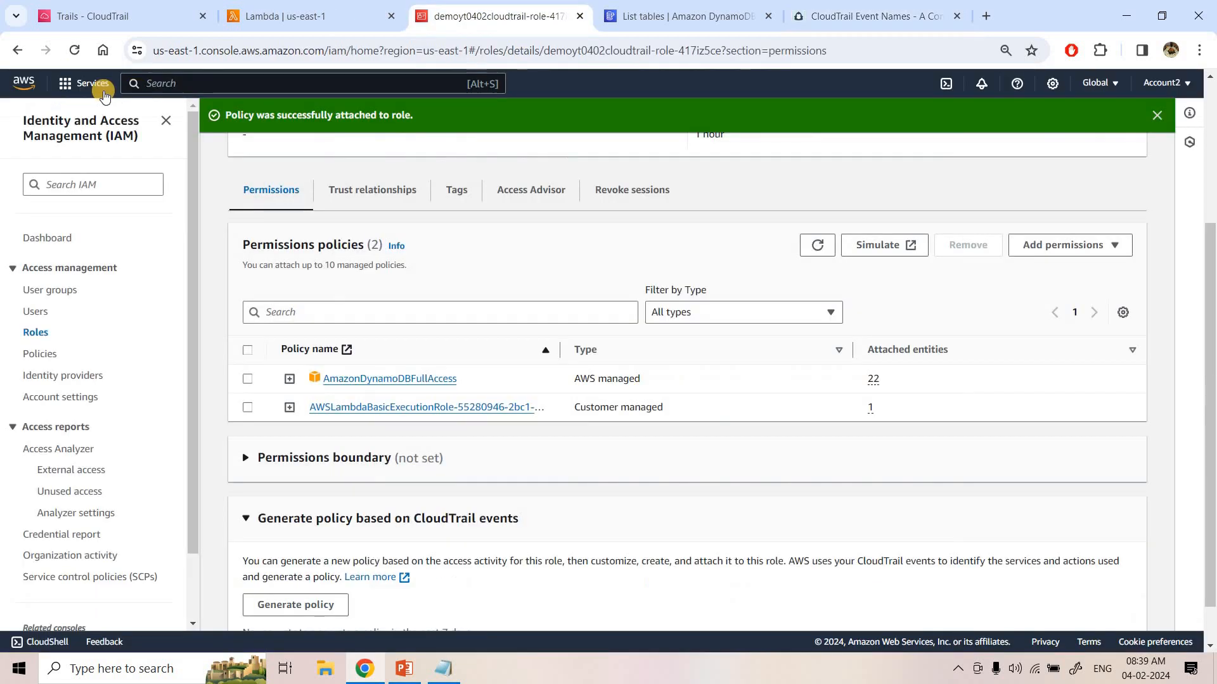
pyautogui.rightClick(26, 86)
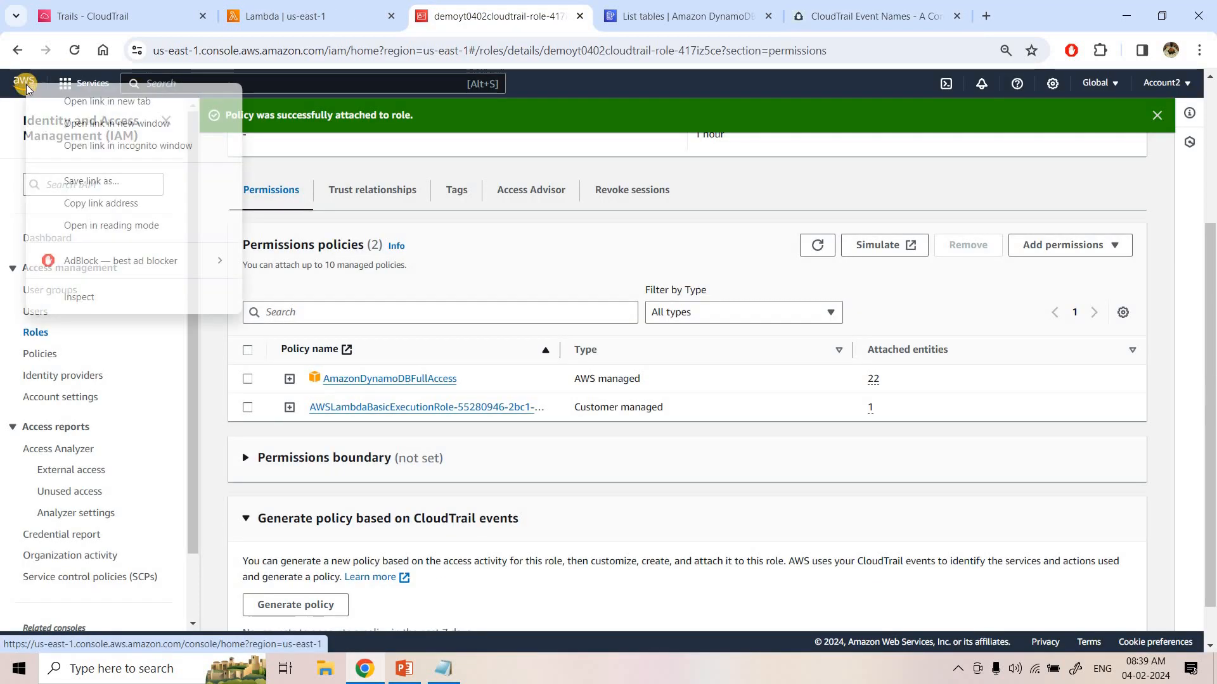
pyautogui.click(165, 81)
pyautogui.write('eventbridge')
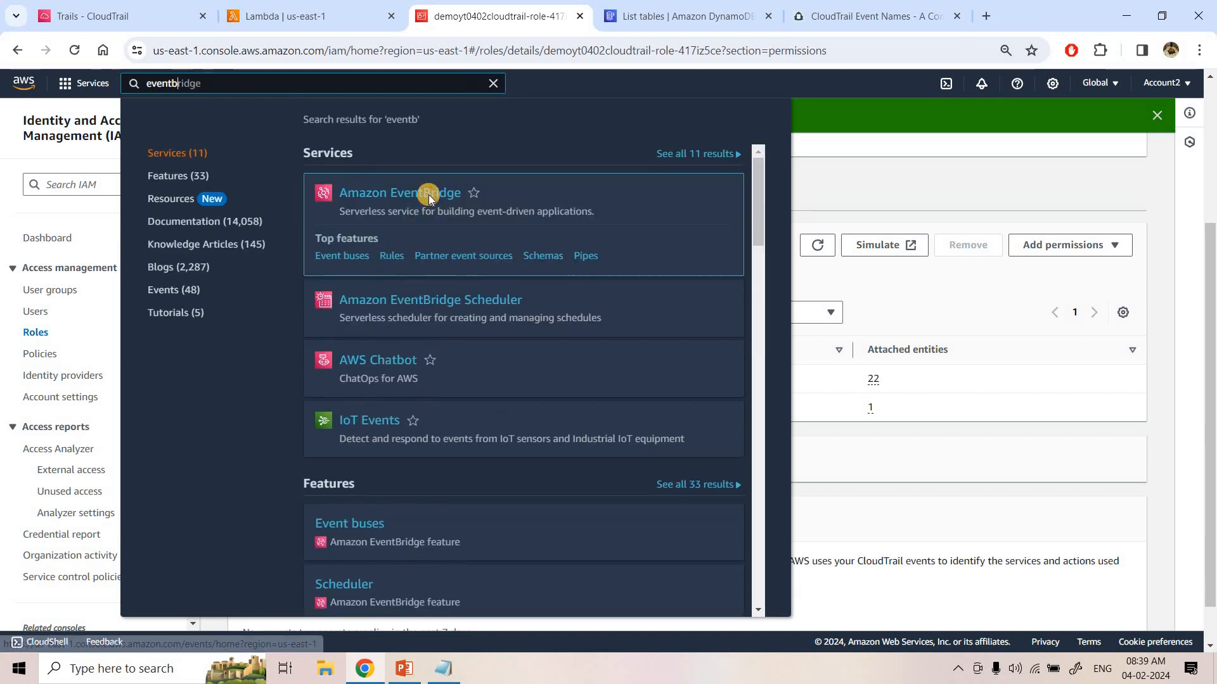
pyautogui.click(429, 198)
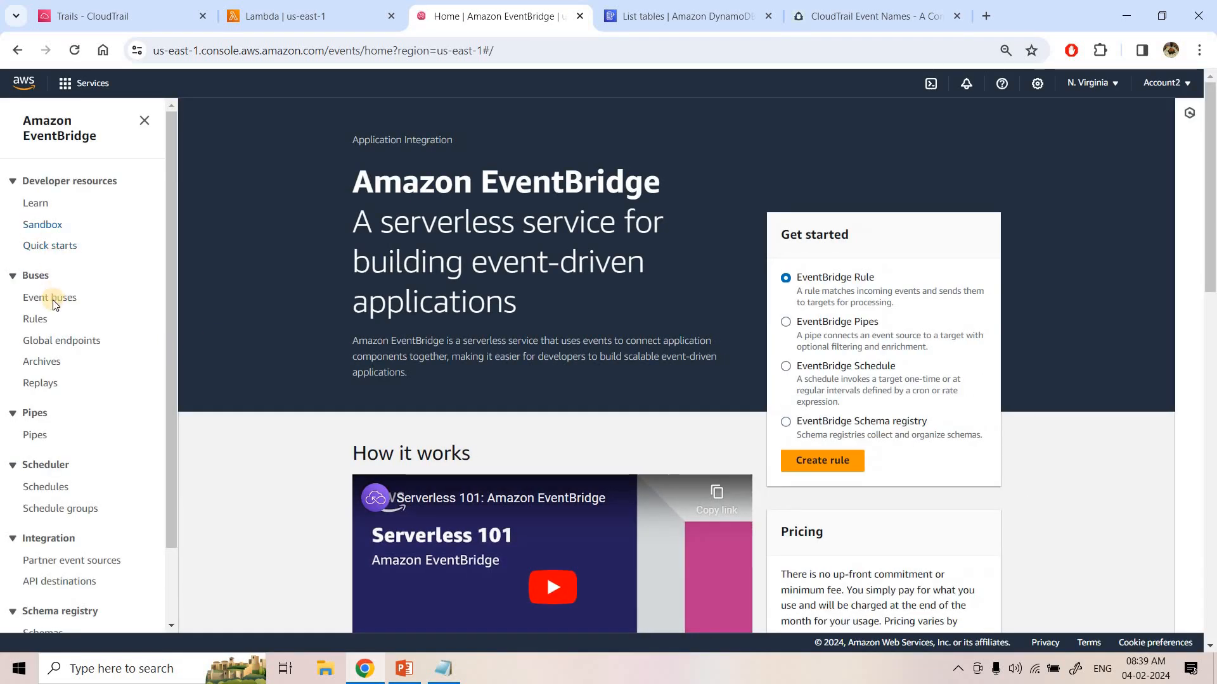
pyautogui.click(36, 319)
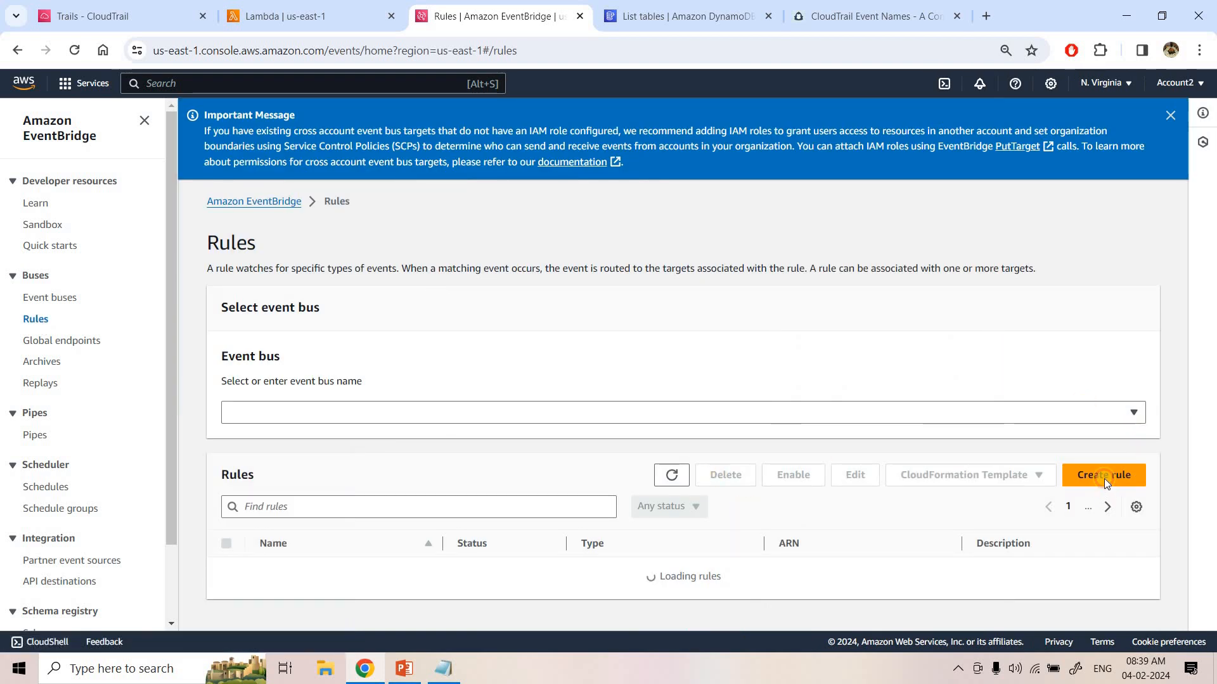
# Start a new EventBridge rule with an event pattern on the default bus, name it demoyt0402lambdatrigger and continue to the event pattern stage.
pyautogui.click(1104, 476)
pyautogui.click(323, 366)
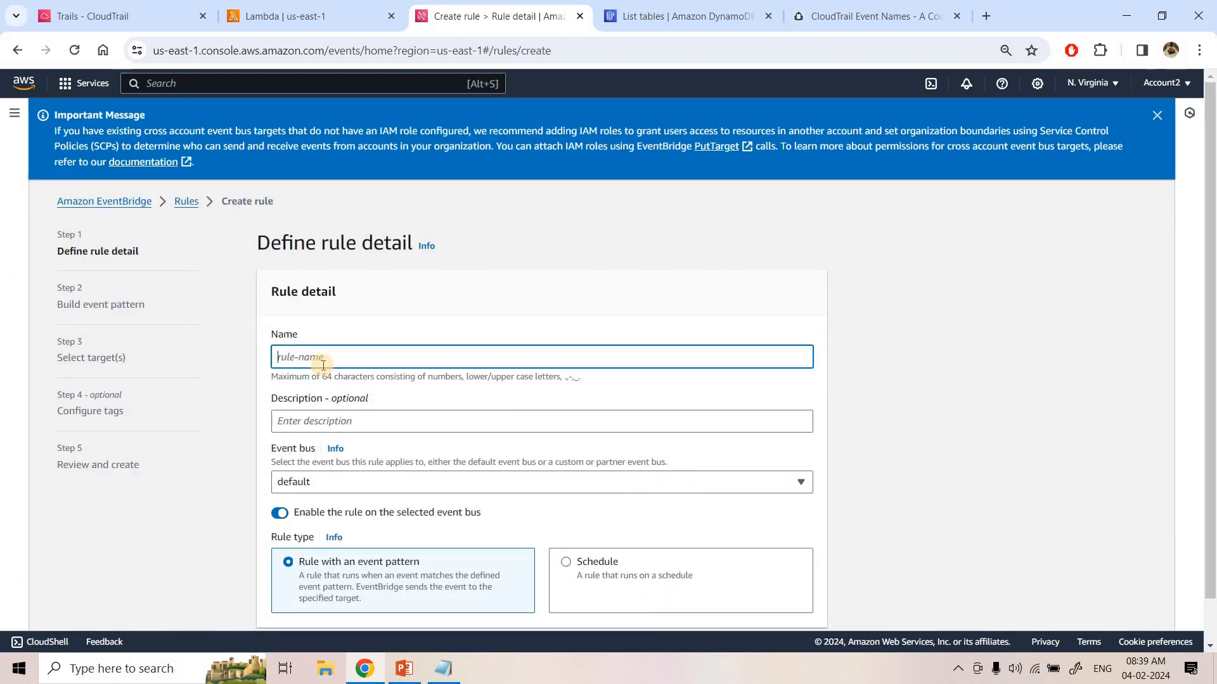
pyautogui.write('demoyt0402lambdatrigge')
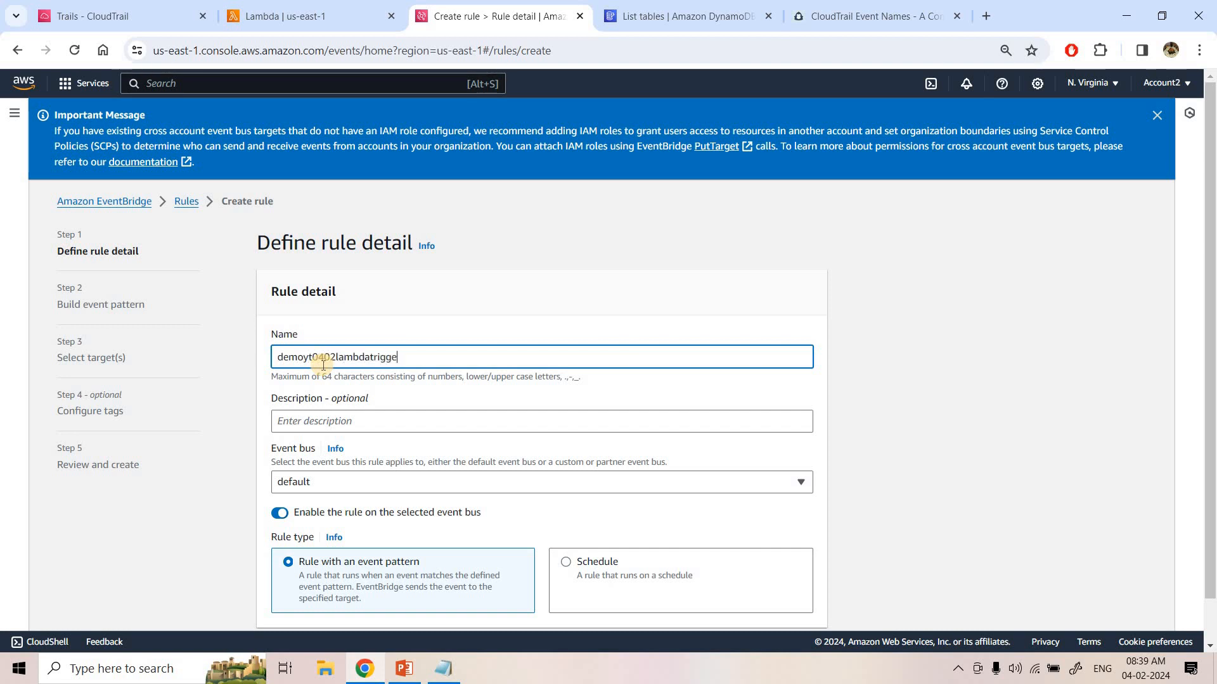
pyautogui.write('r')
pyautogui.scroll(-1, 849, 613)
pyautogui.click(803, 616)
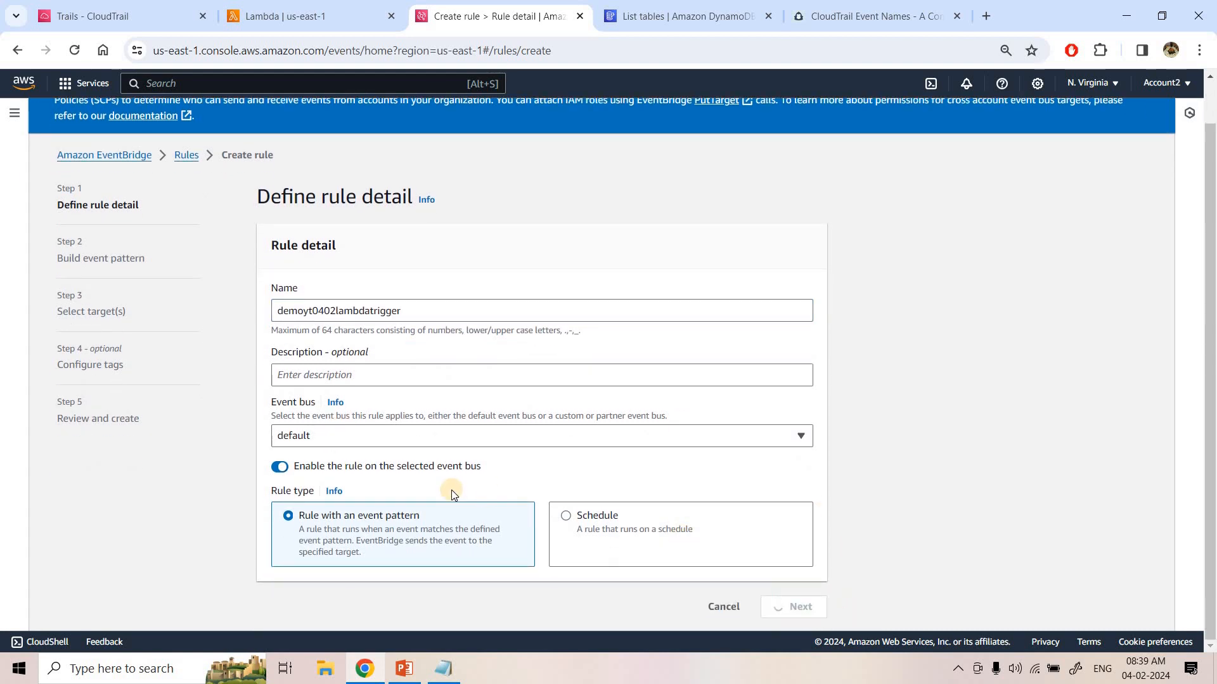
# Set the event pattern's AWS service to IAM and its event type to AWS API Call via CloudTrail.
pyautogui.scroll(-11, 451, 492)
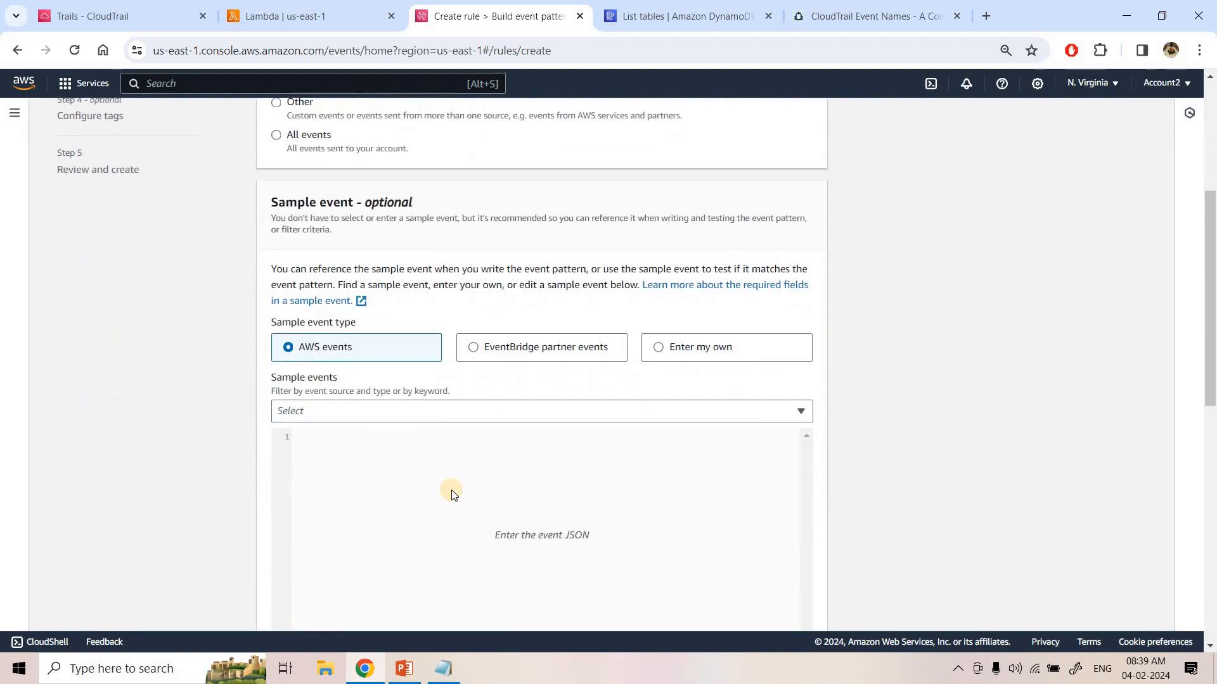
pyautogui.scroll(-2, 379, 420)
pyautogui.click(322, 484)
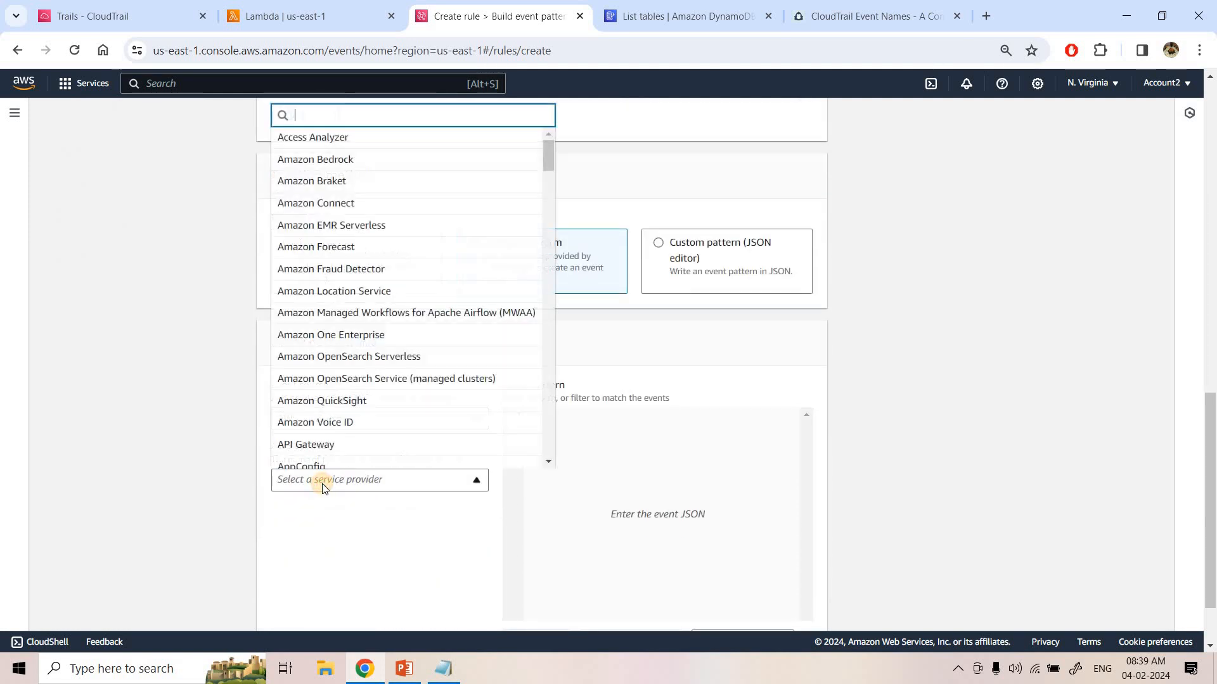
pyautogui.write('iam')
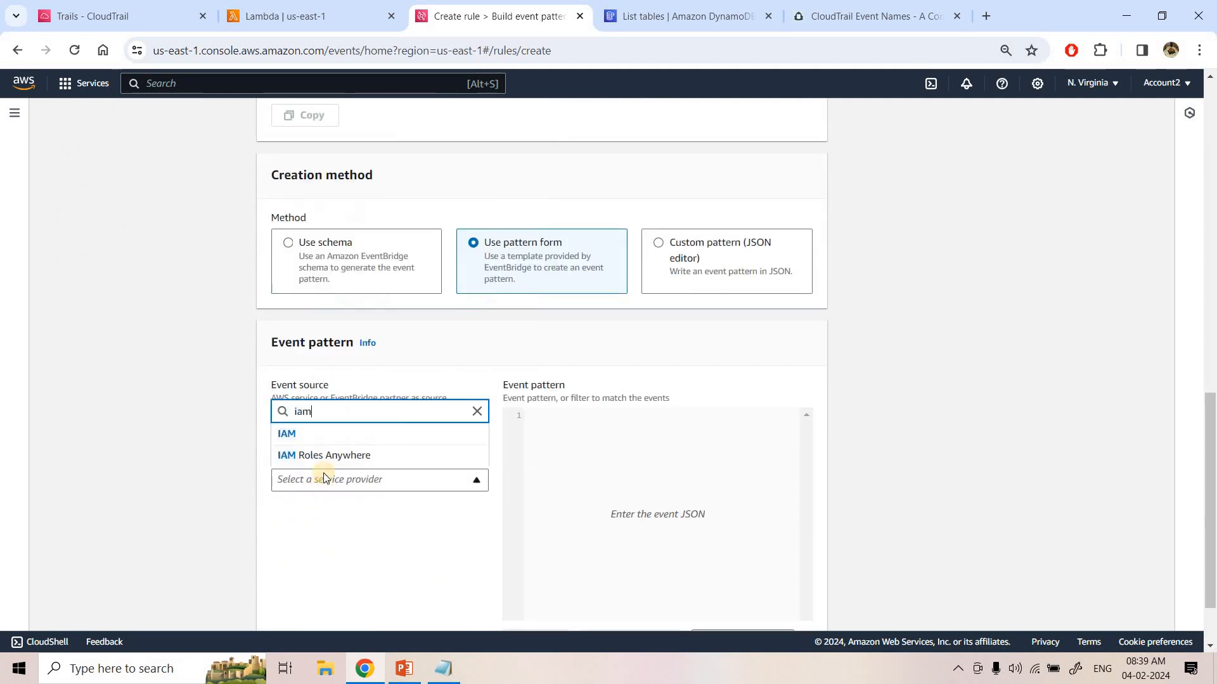
pyautogui.click(314, 430)
pyautogui.click(344, 549)
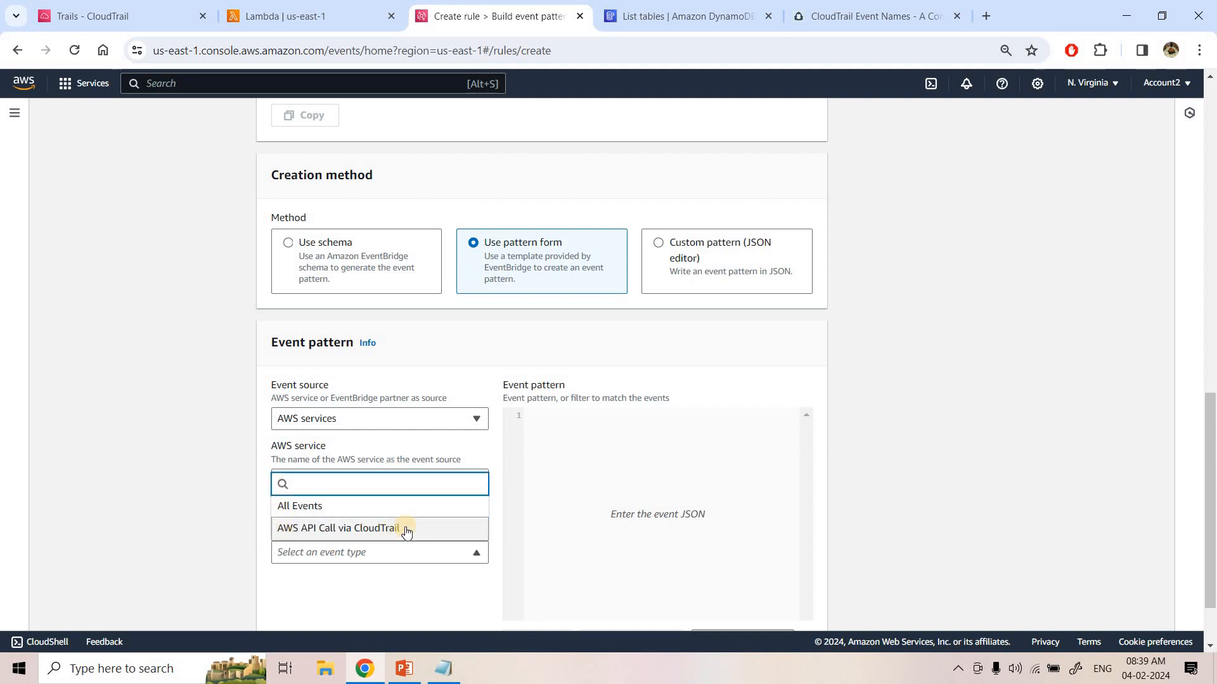
pyautogui.click(361, 531)
# Restrict the event pattern to the specific operation CreateAccessKey, copying the event name from the CloudTrail event names page.
pyautogui.scroll(-5, 359, 537)
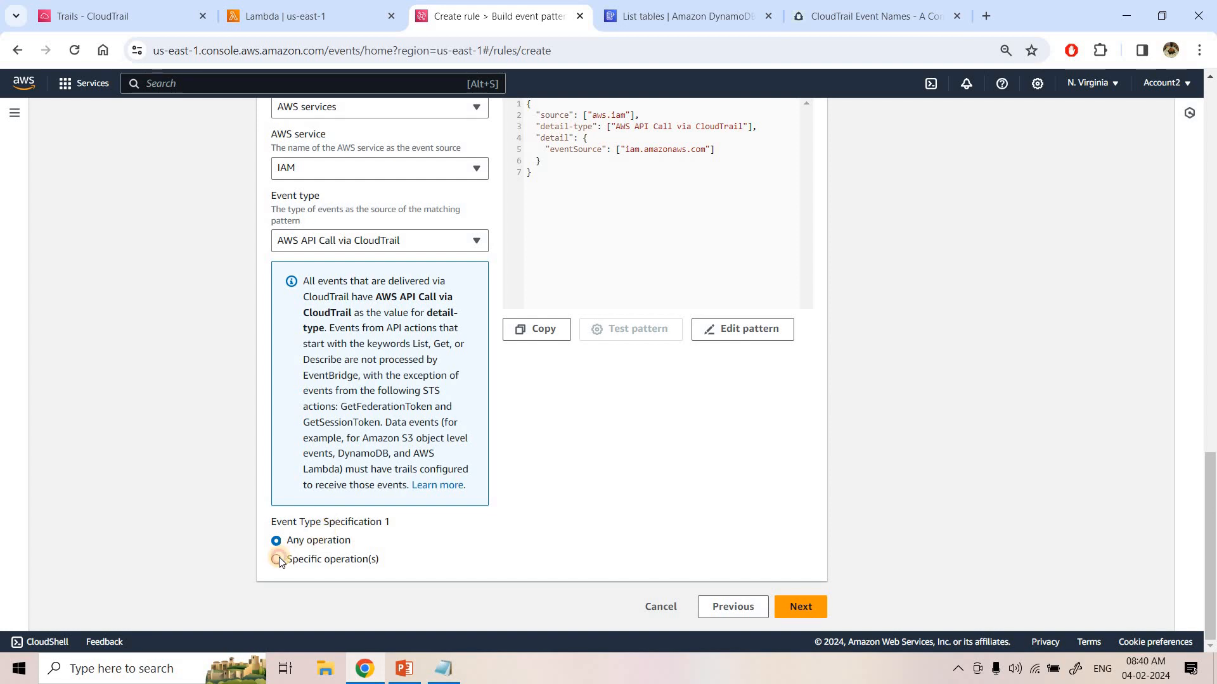
pyautogui.click(354, 560)
pyautogui.scroll(-2, 381, 507)
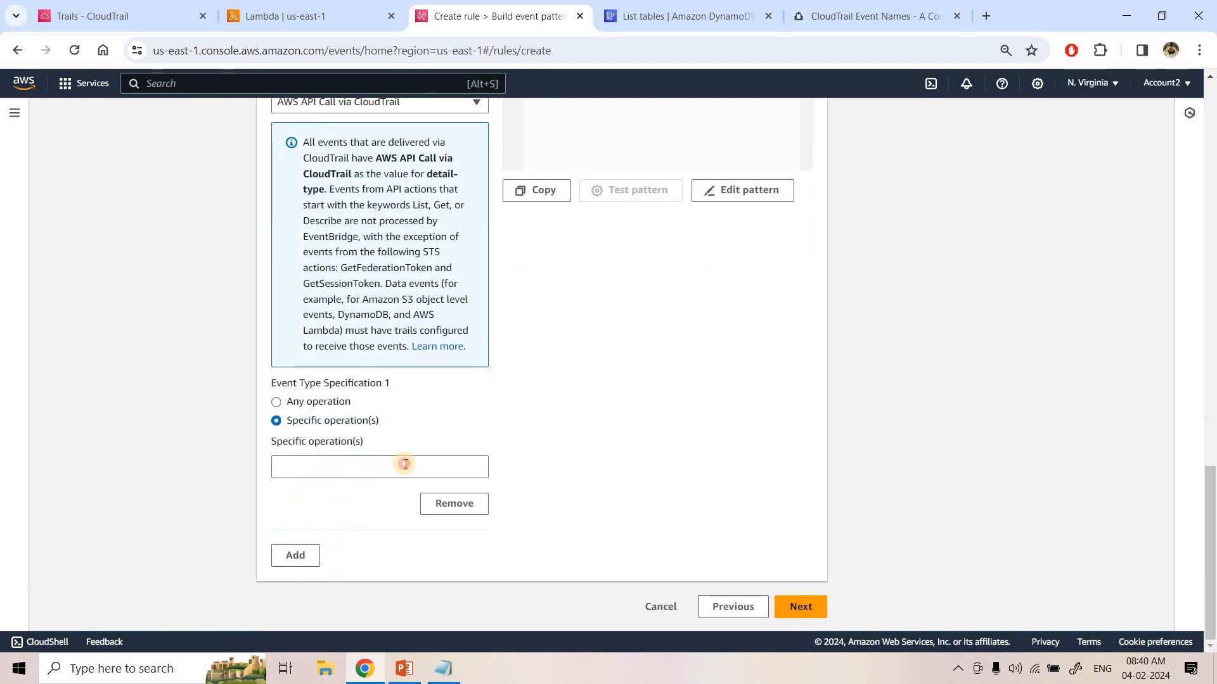
pyautogui.click(405, 464)
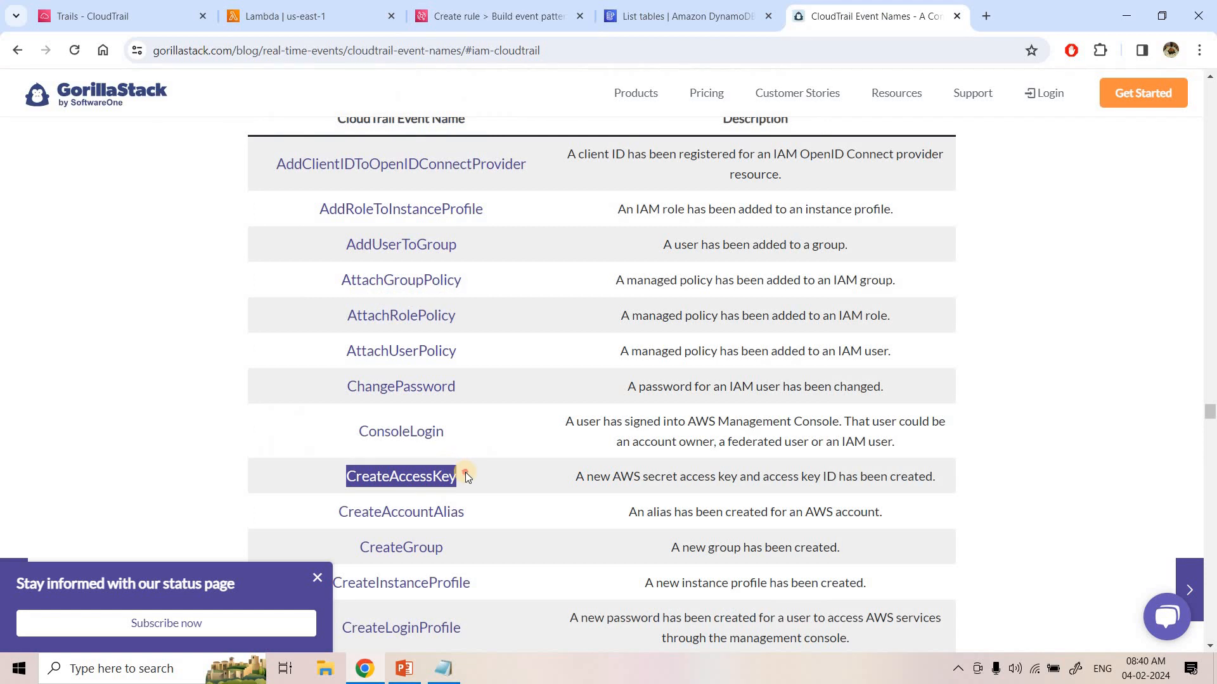
pyautogui.click(517, 8)
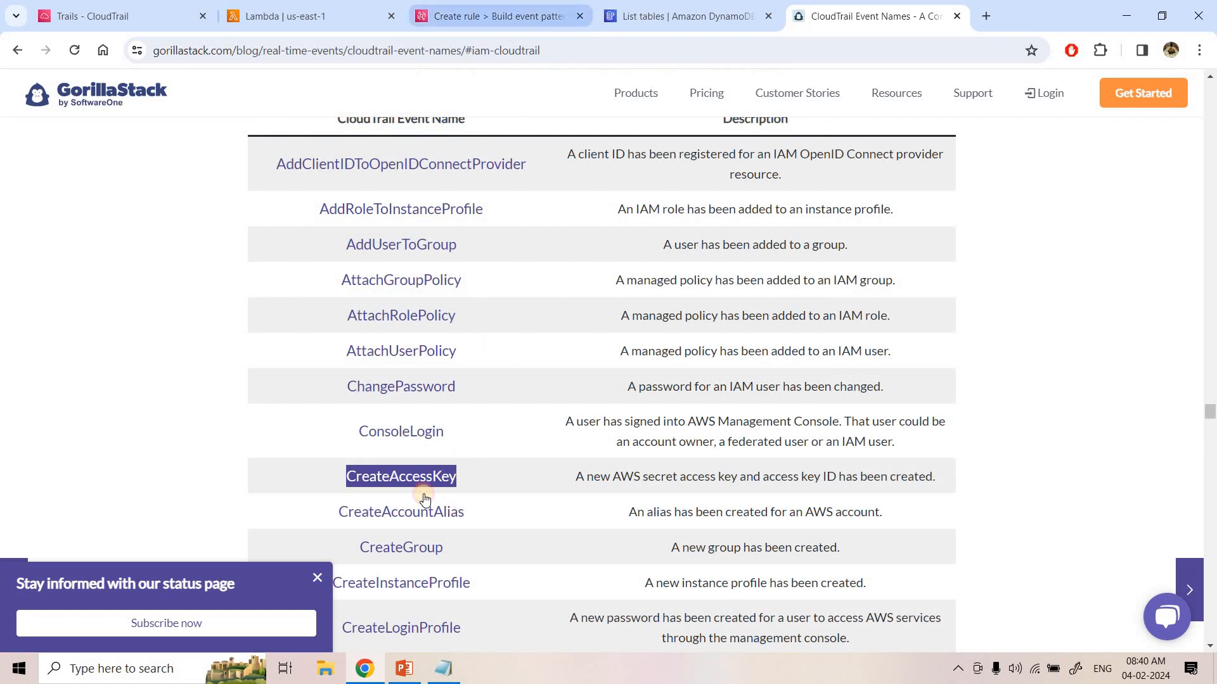
pyautogui.write('CreateAccessKey')
# Review the event source and event name in the event pattern JSON and continue to target selection.
pyautogui.scroll(4, 384, 467)
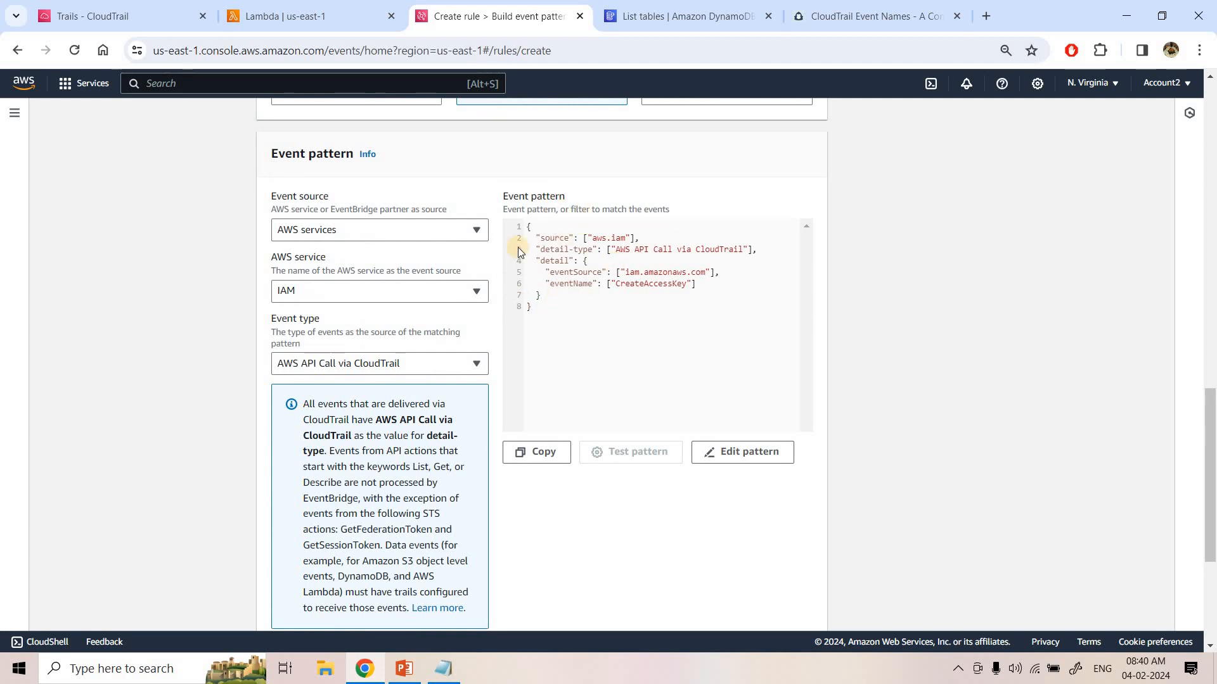
pyautogui.click(654, 274)
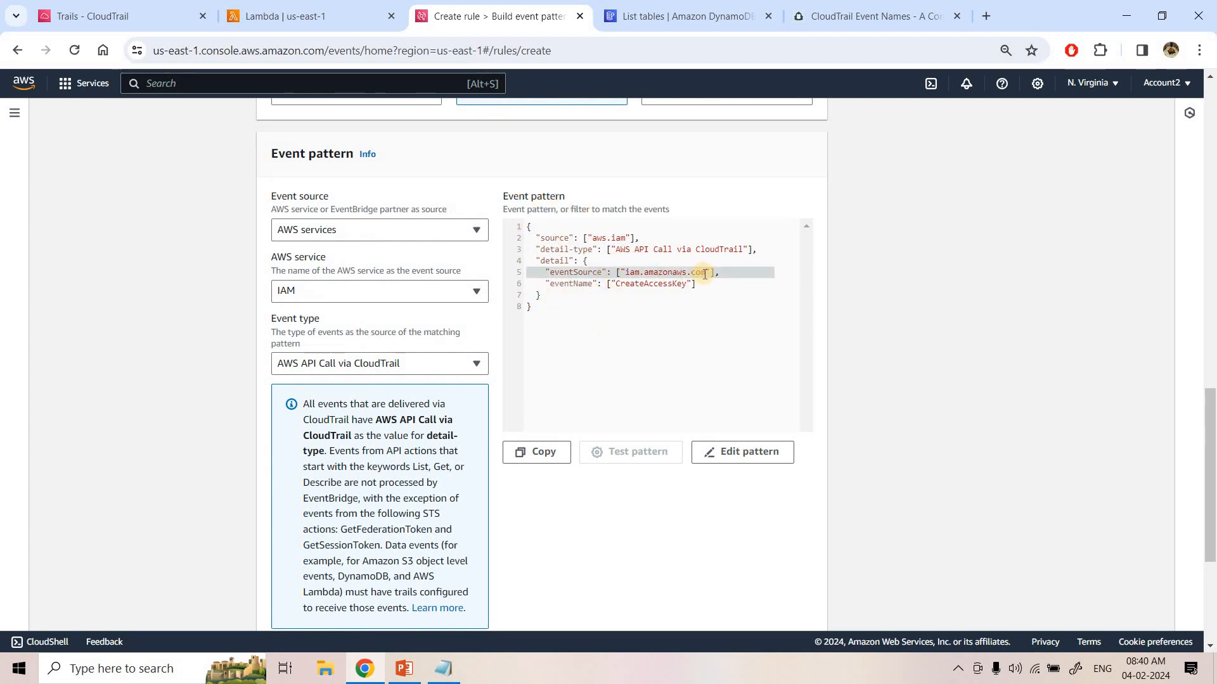
pyautogui.doubleClick(663, 284)
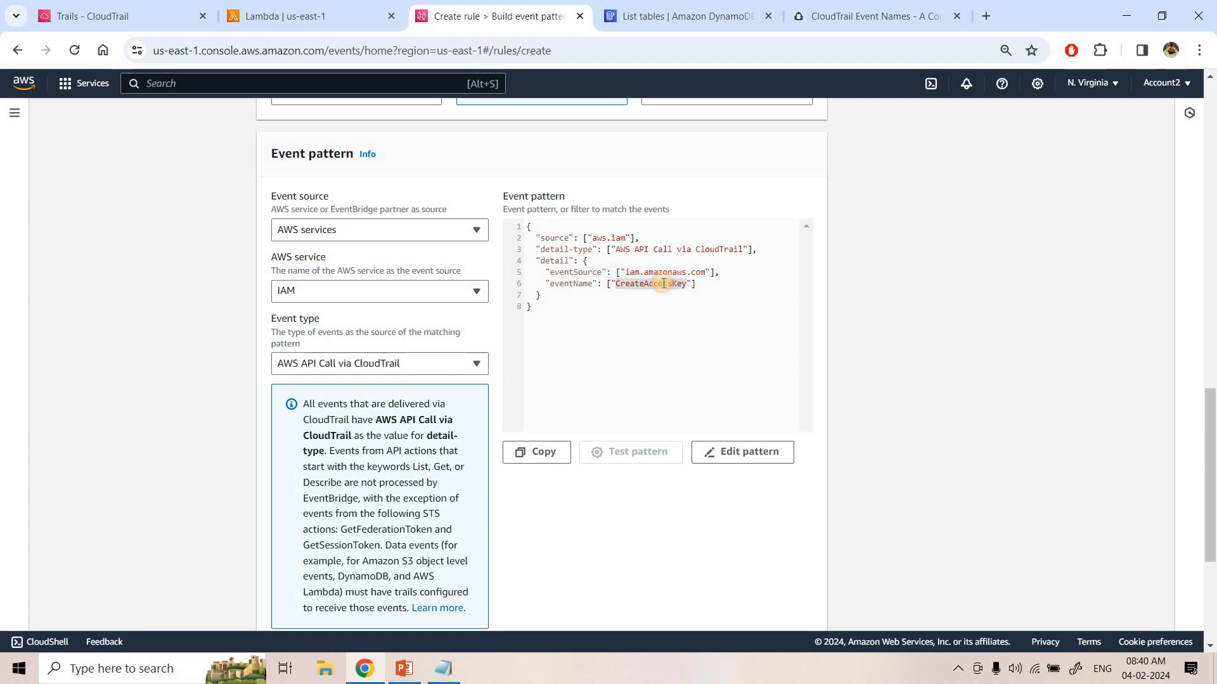
pyautogui.click(663, 284)
pyautogui.scroll(-5, 804, 477)
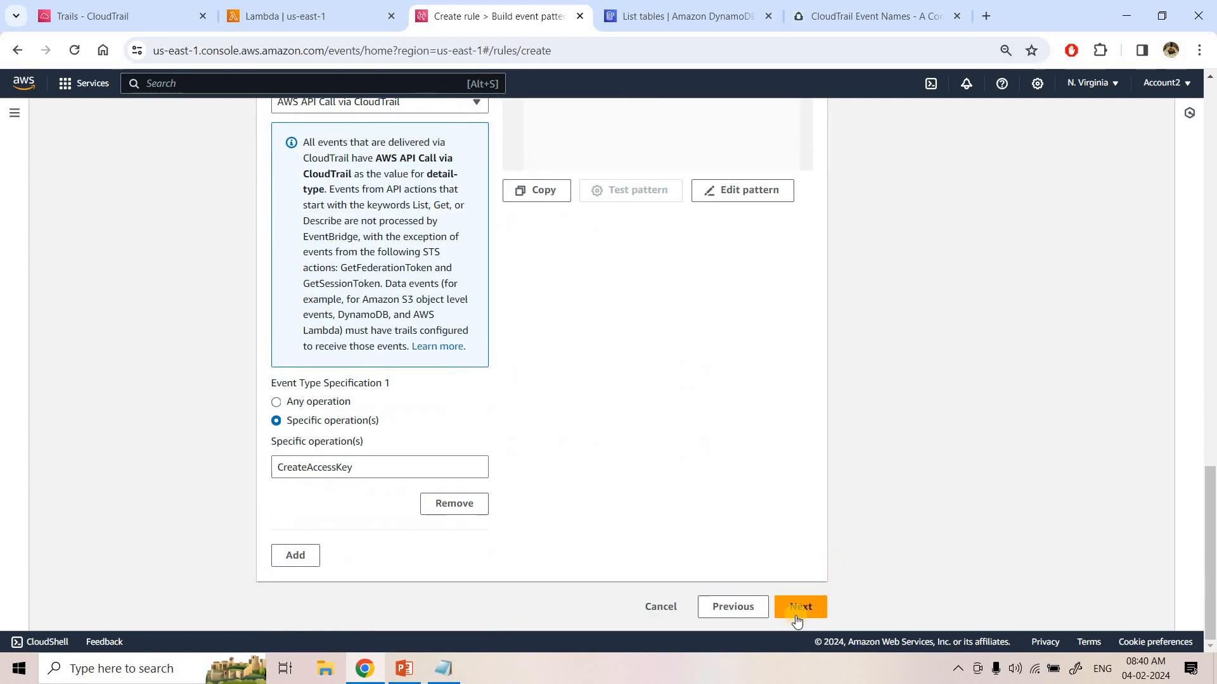
pyautogui.click(799, 611)
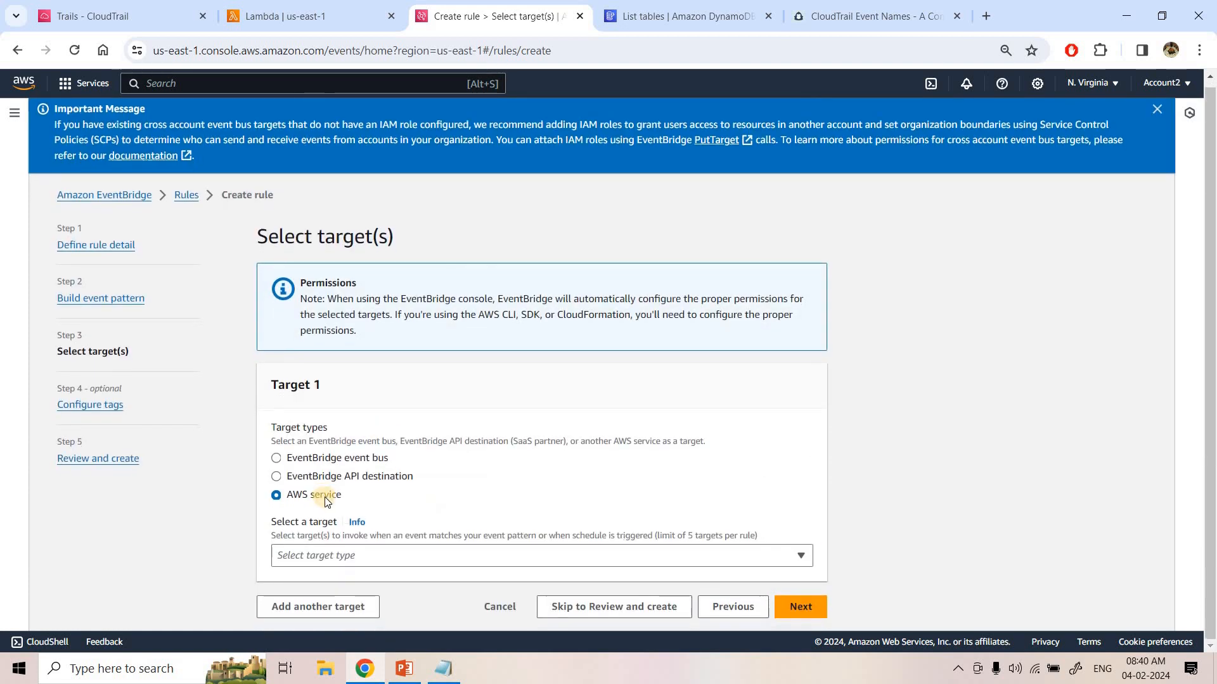
# Glance at the integration diagram slide and set the rule's AWS service target to Lambda function.
pyautogui.click(406, 670)
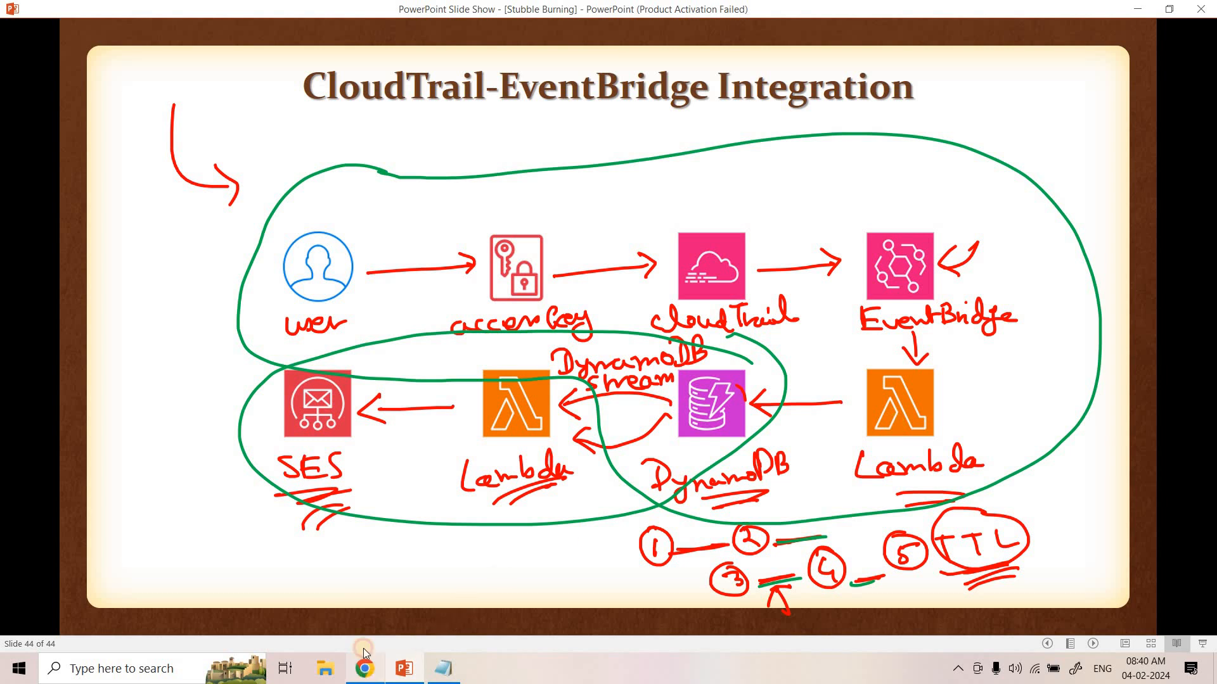
pyautogui.click(364, 669)
pyautogui.click(367, 556)
pyautogui.write('l')
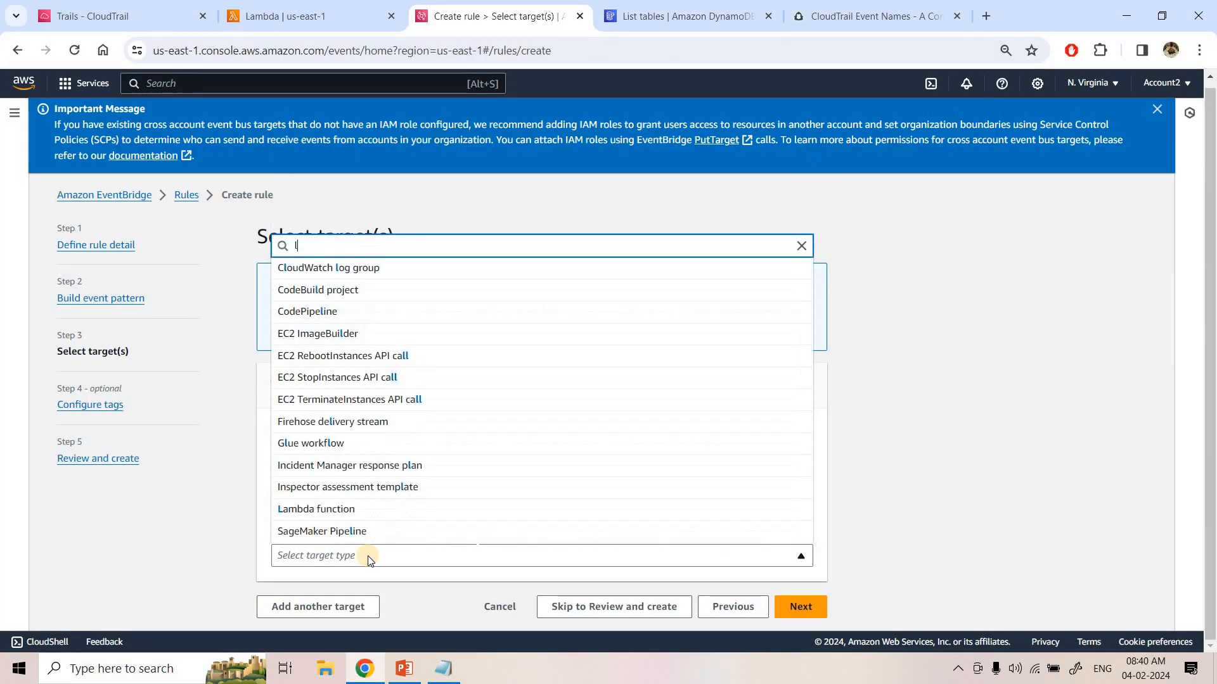
pyautogui.write('ambda')
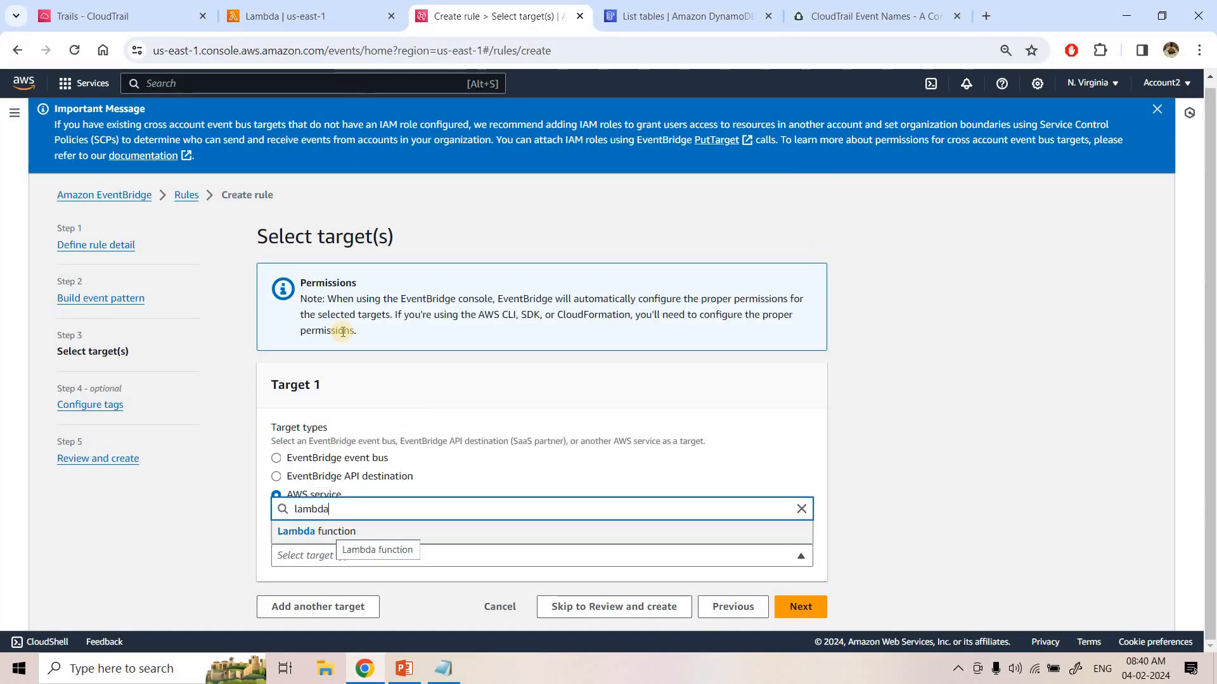
pyautogui.click(323, 532)
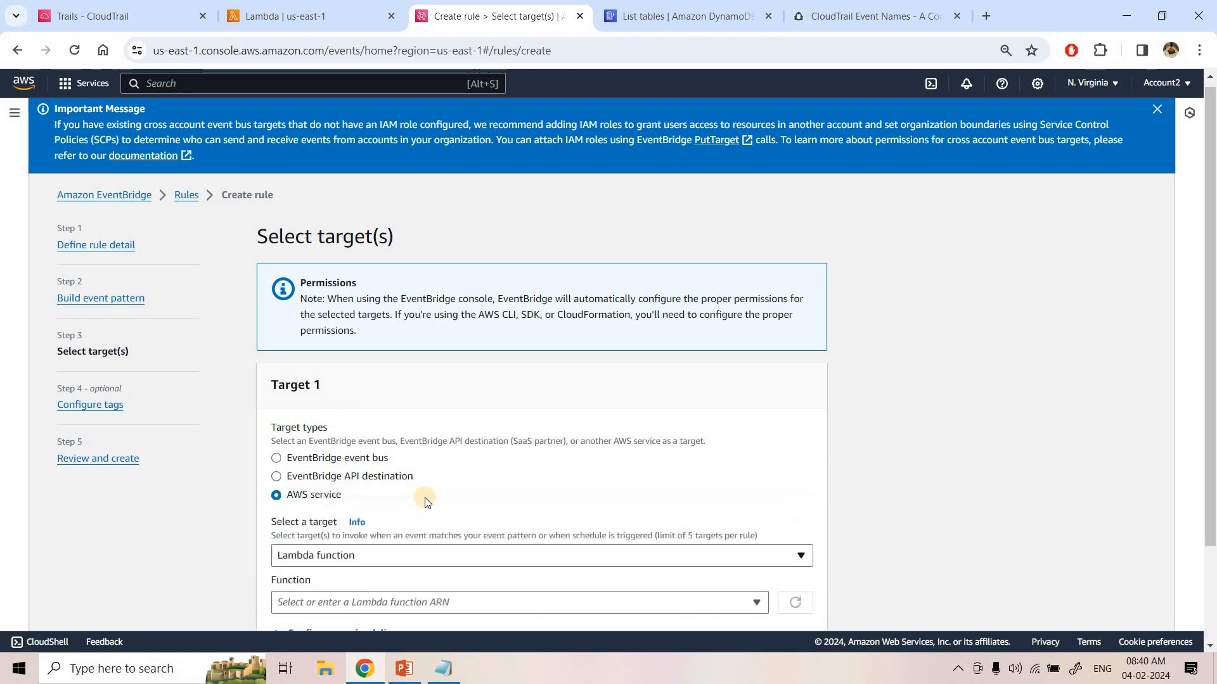
# Copy the function name demoyt0402cloudtrail from its Lambda page and select that function as the rule's target.
pyautogui.scroll(-2, 355, 349)
pyautogui.hotkey('ctrl', 'pageup')
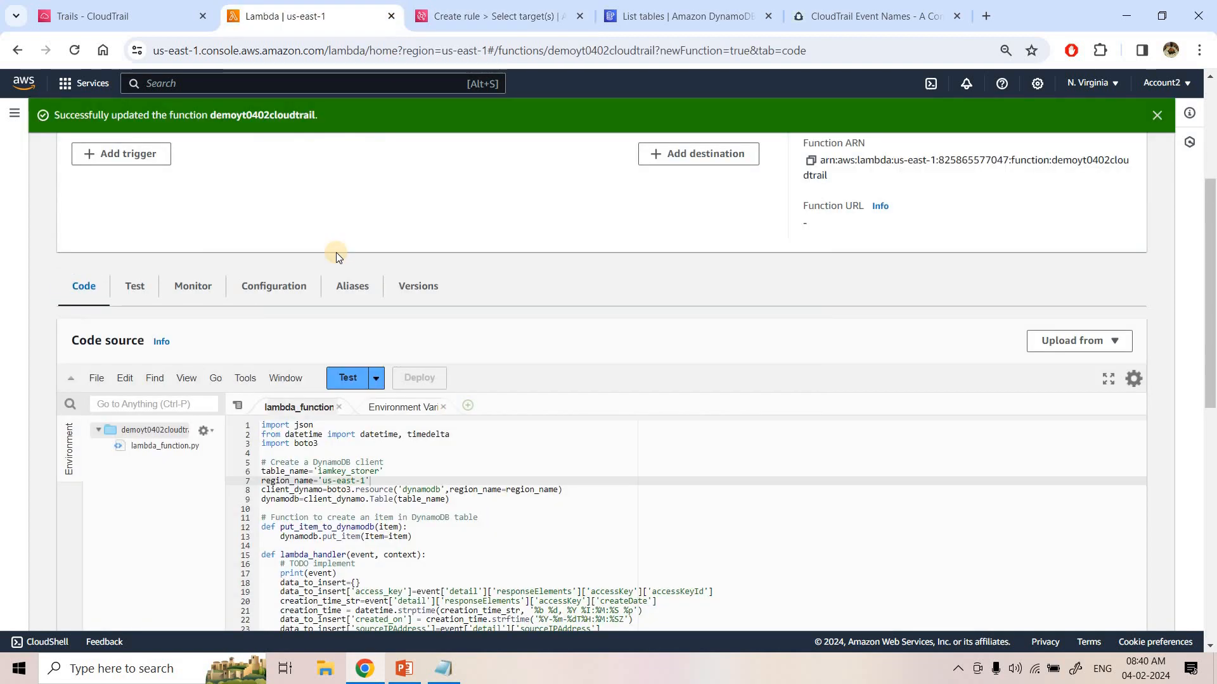
pyautogui.doubleClick(400, 328)
pyautogui.hotkey('ctrl', 'c')
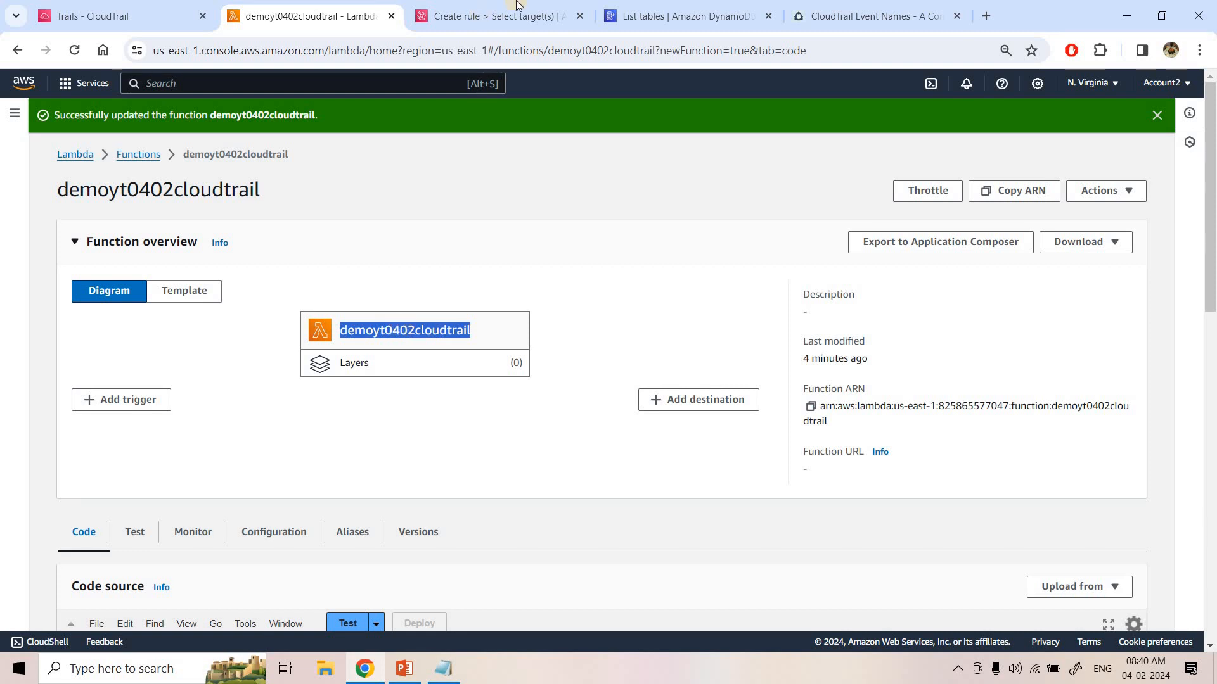
pyautogui.hotkey('ctrl', 'pagedown')
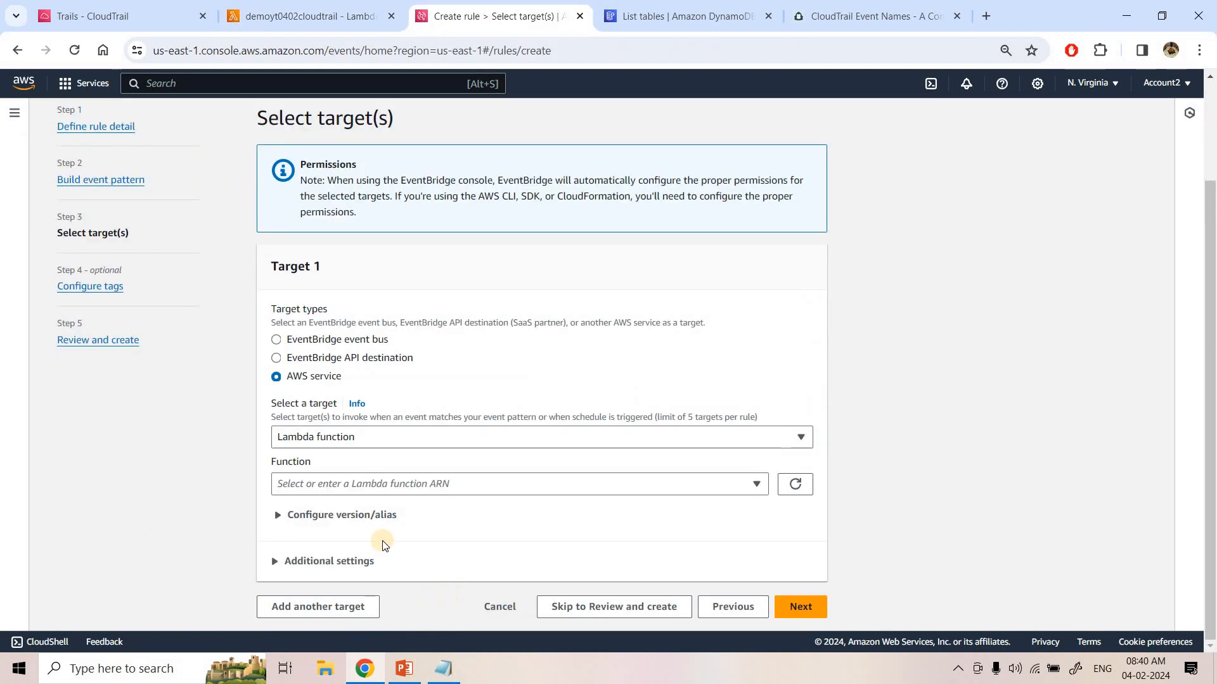
pyautogui.click(376, 485)
pyautogui.hotkey('ctrl', 'v')
pyautogui.click(351, 434)
# Continue past the optional tags without adding any and create the EventBridge rule.
pyautogui.click(820, 607)
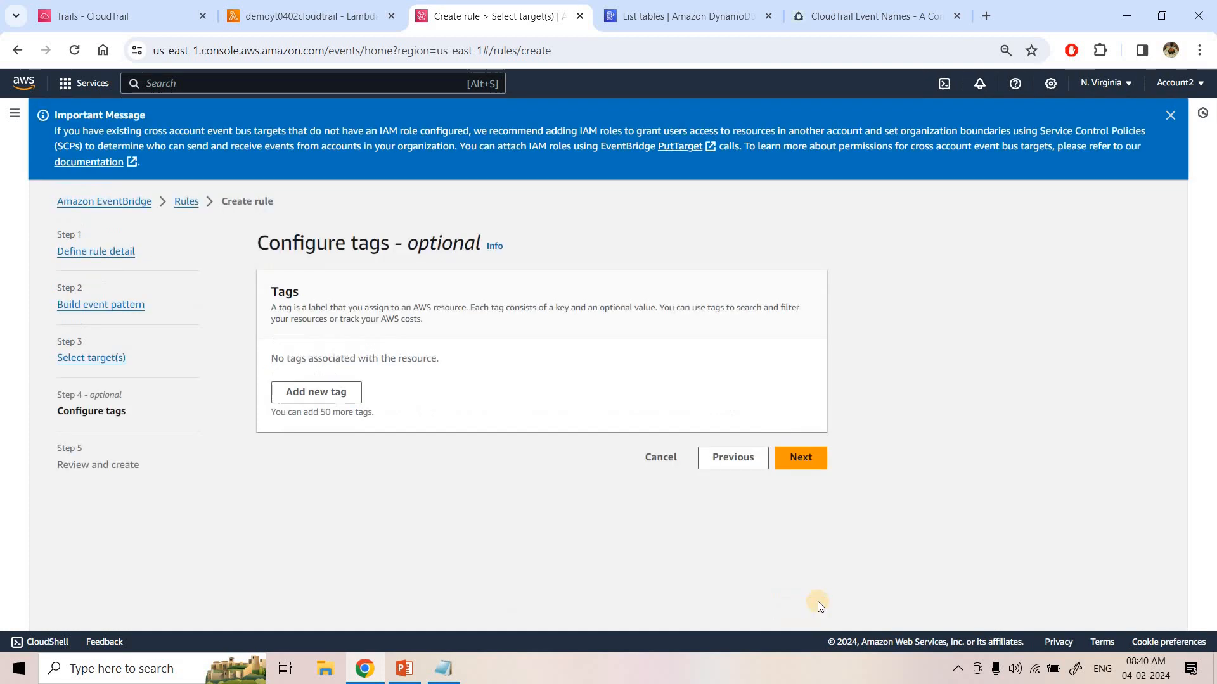
pyautogui.click(795, 475)
pyautogui.click(786, 609)
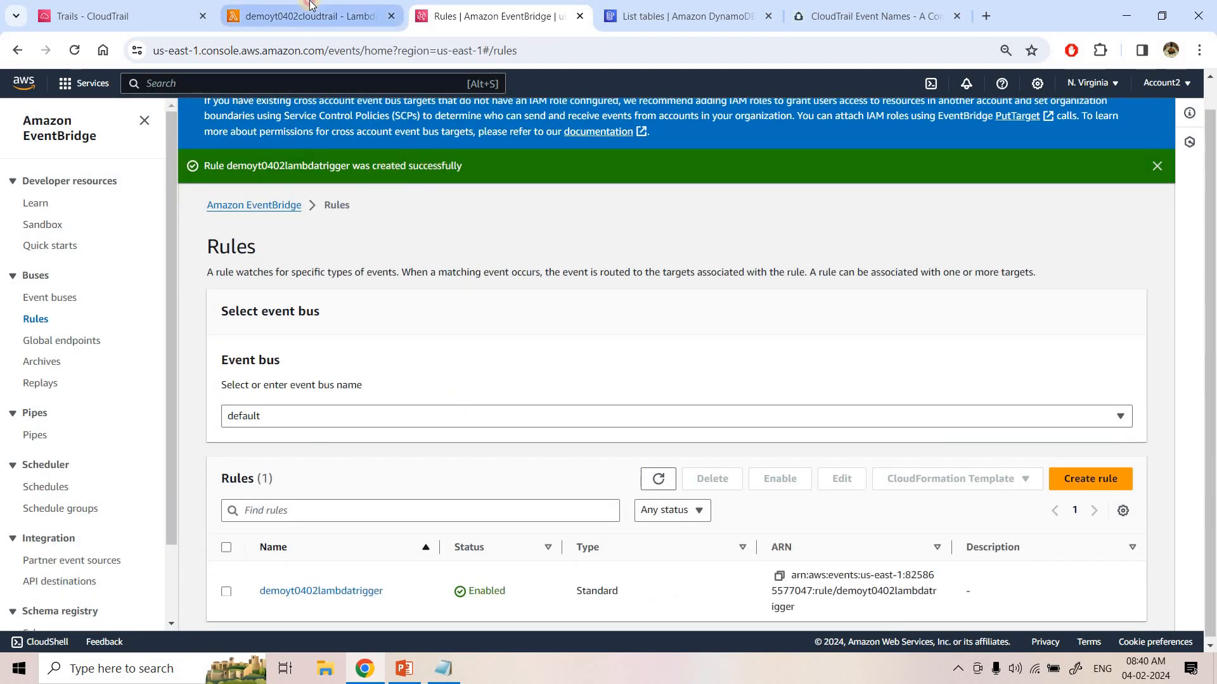
# Reload the demoyt0402cloudtrail Lambda function page and check its trigger and code.
pyautogui.click(298, 16)
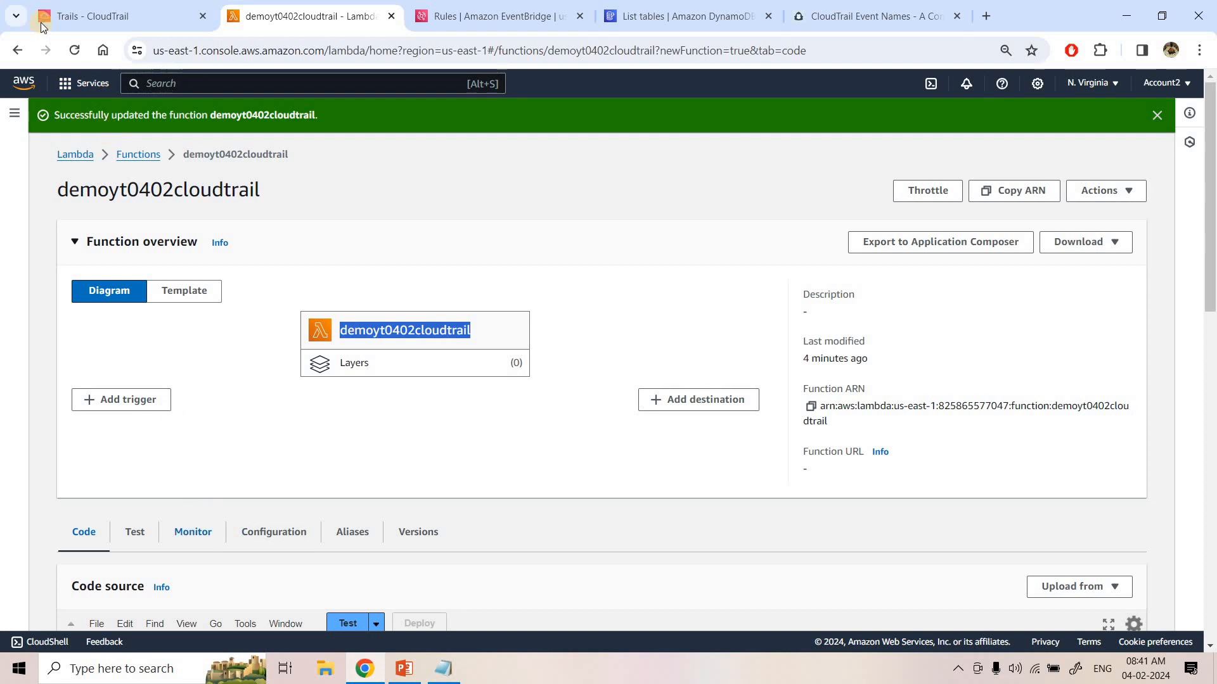
pyautogui.click(252, 286)
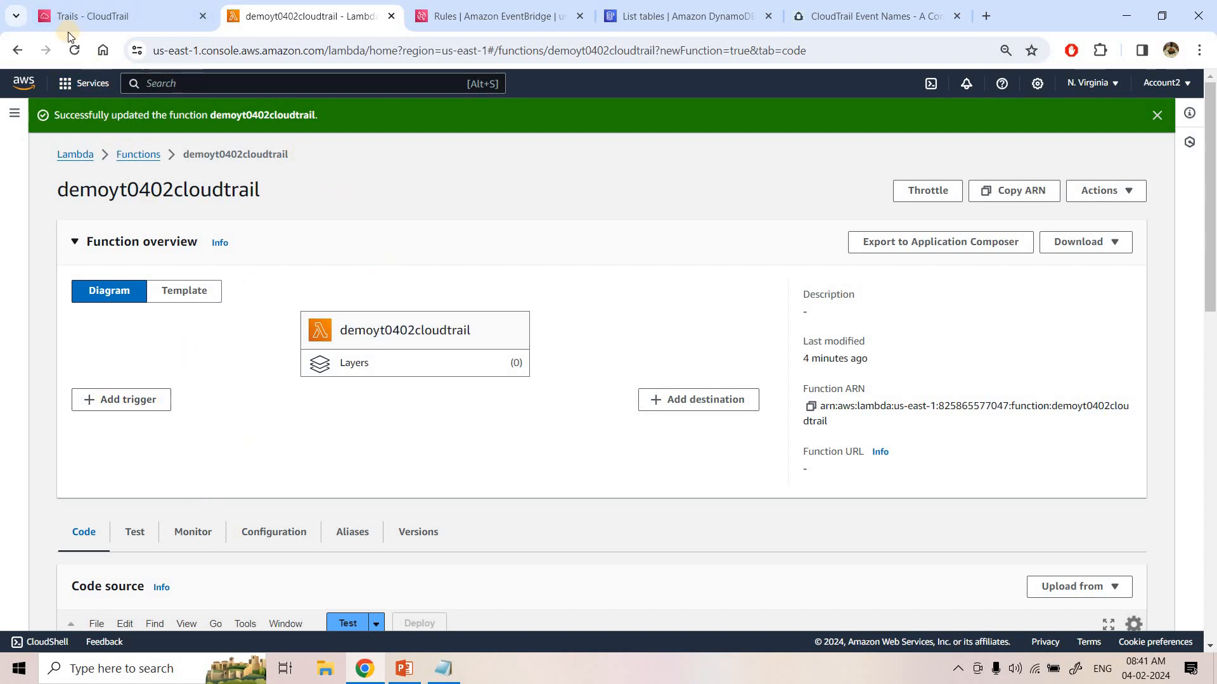
pyautogui.click(77, 55)
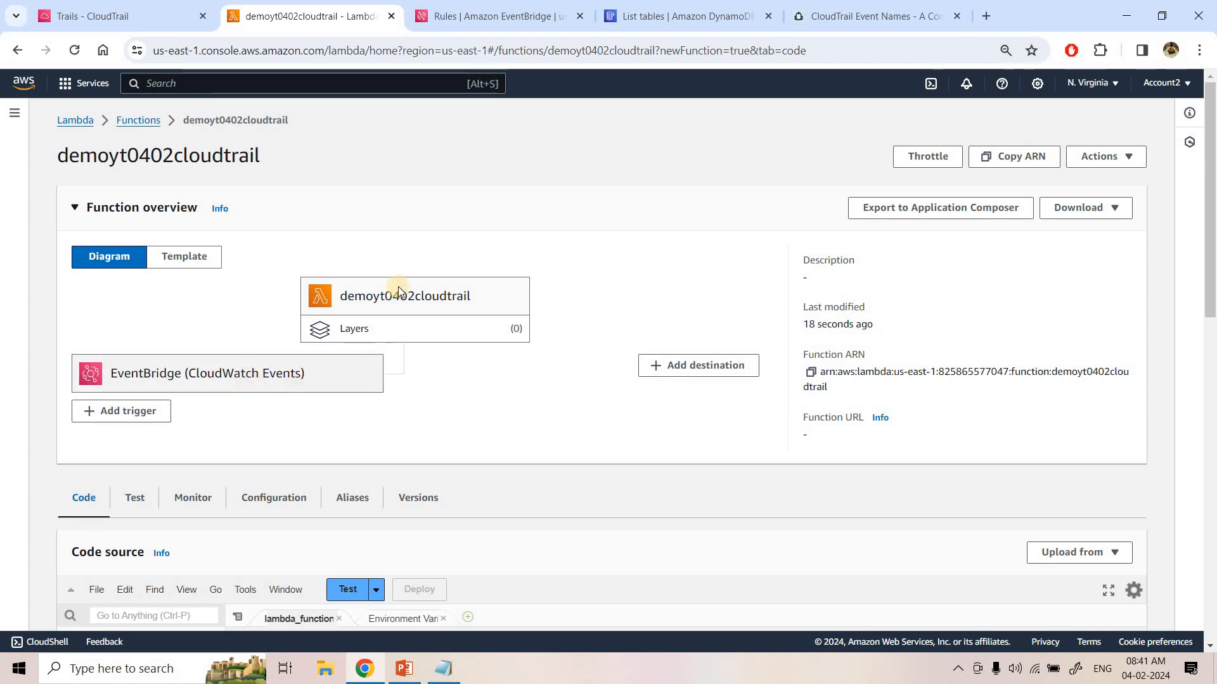
pyautogui.scroll(-4, 393, 314)
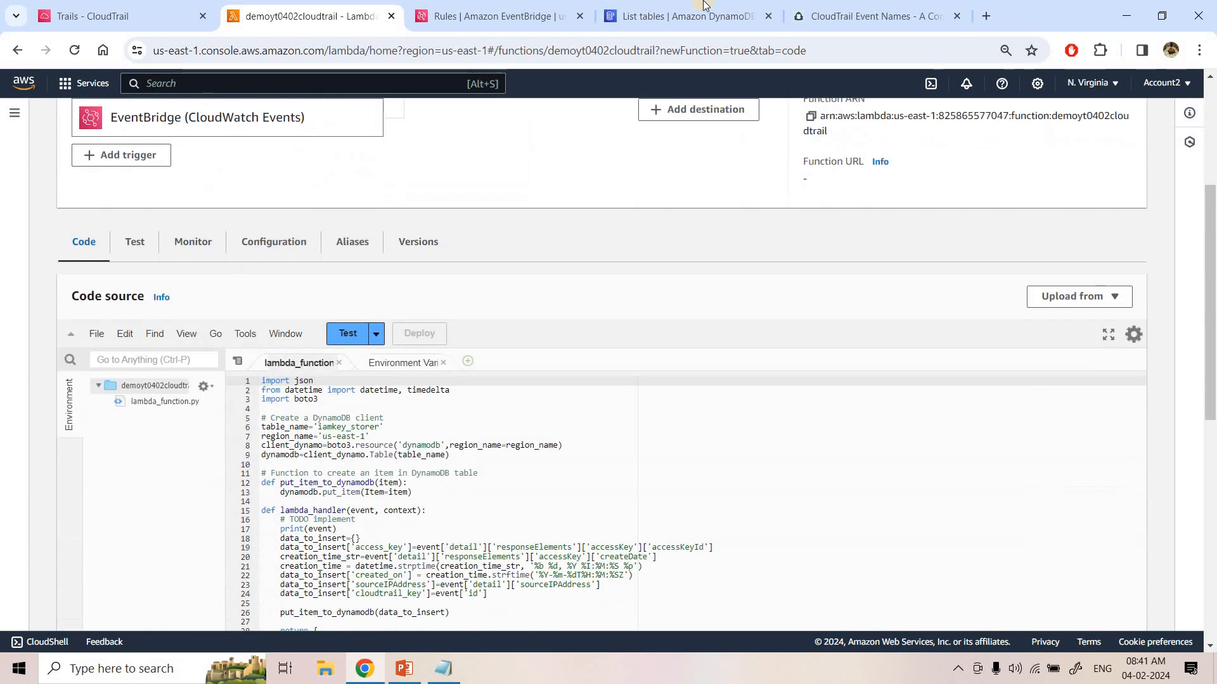
# Open the iamkey_storer table in DynamoDB and explore its items.
pyautogui.click(681, 16)
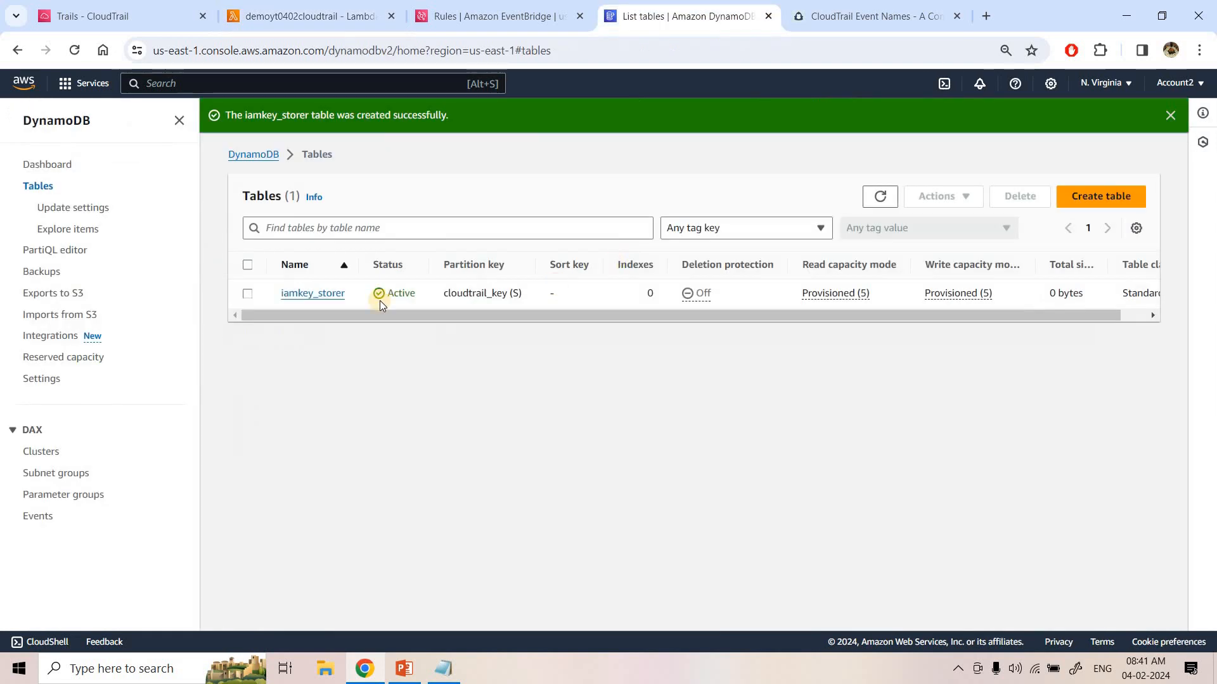
pyautogui.click(332, 299)
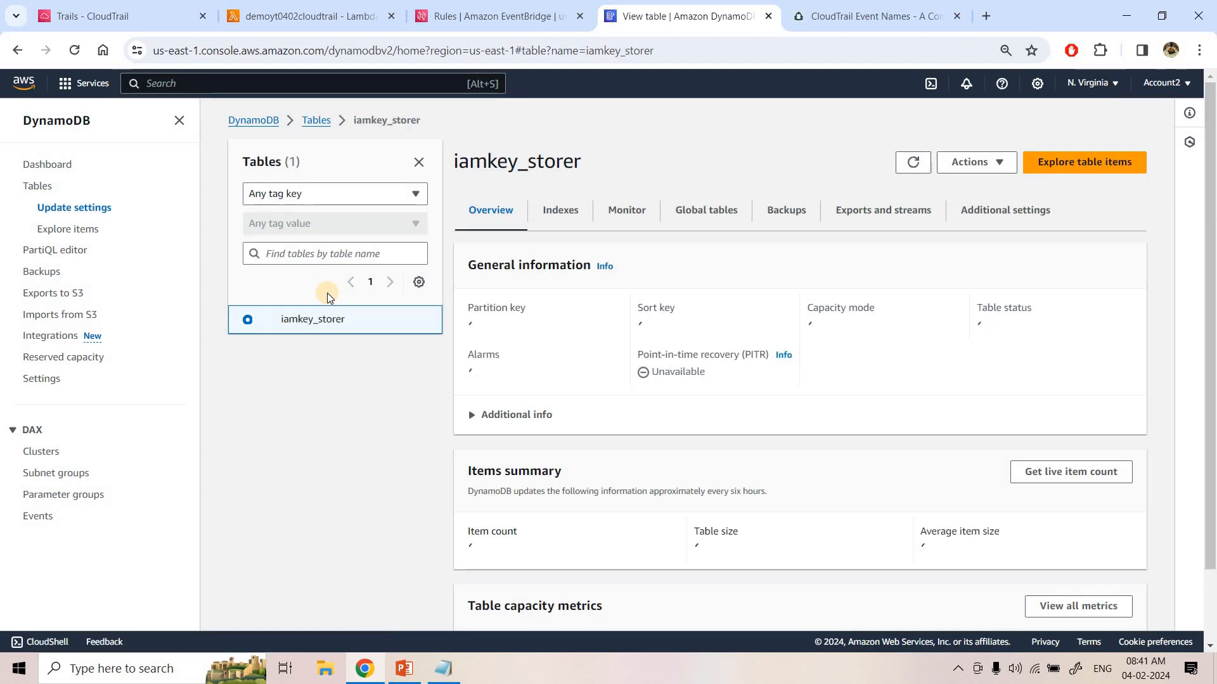
pyautogui.click(1071, 169)
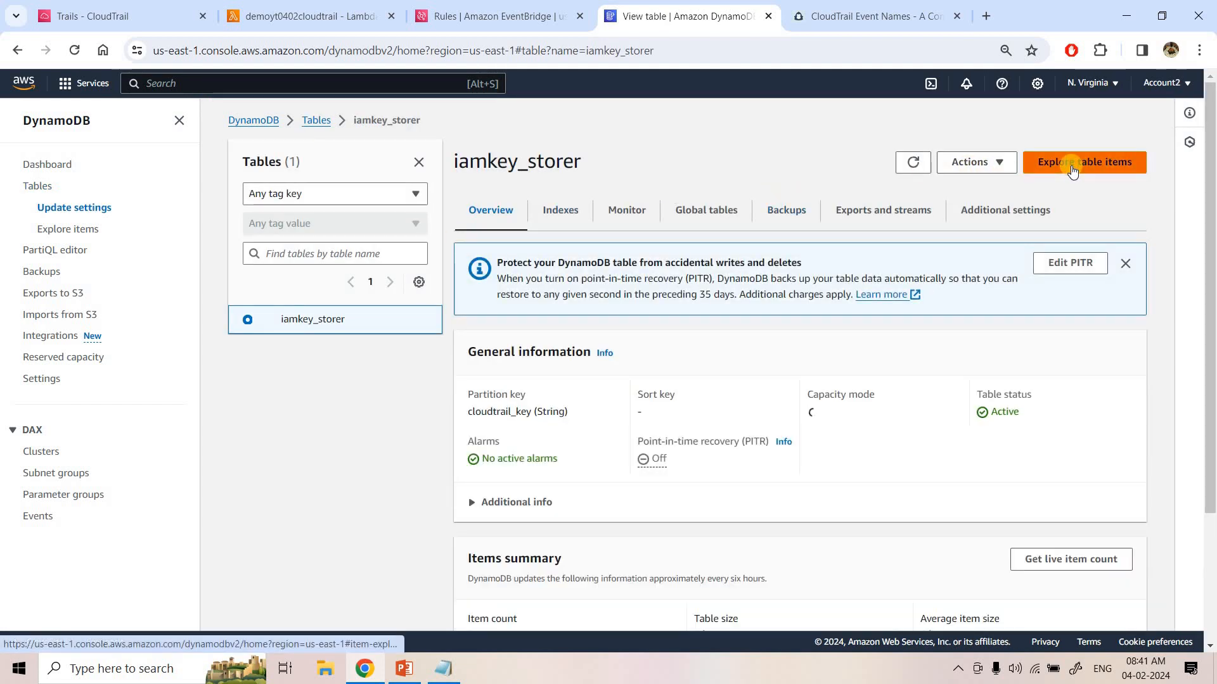
pyautogui.scroll(-1, 705, 342)
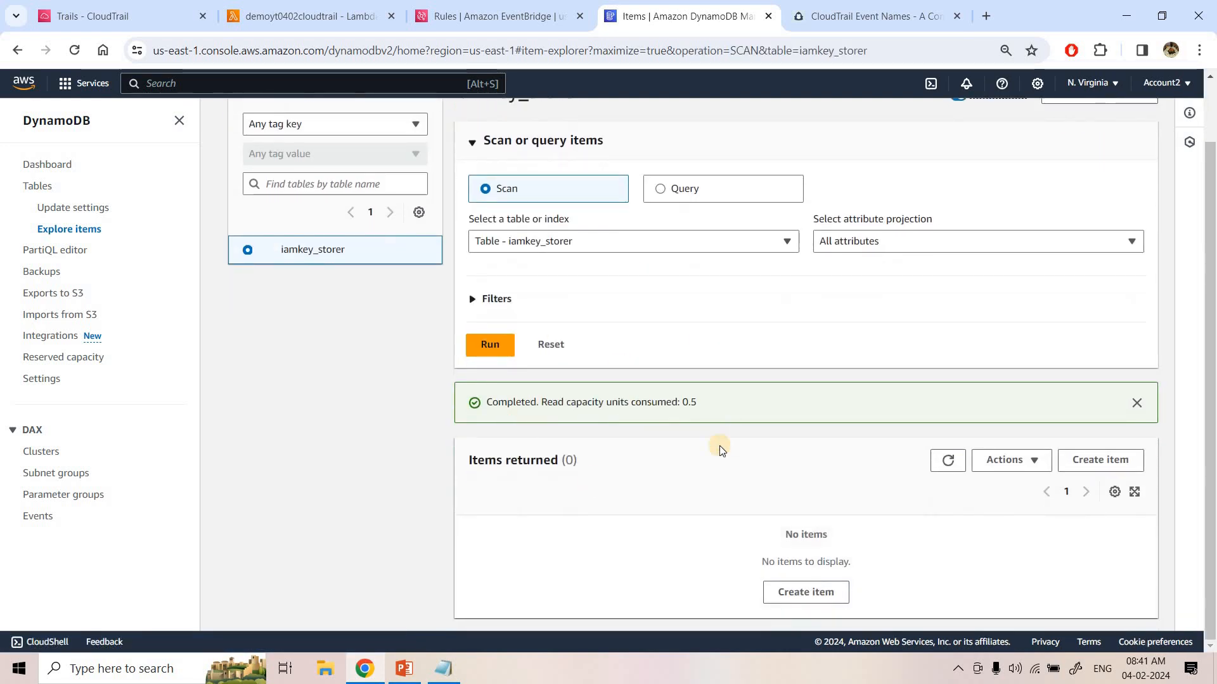
pyautogui.scroll(2, 719, 447)
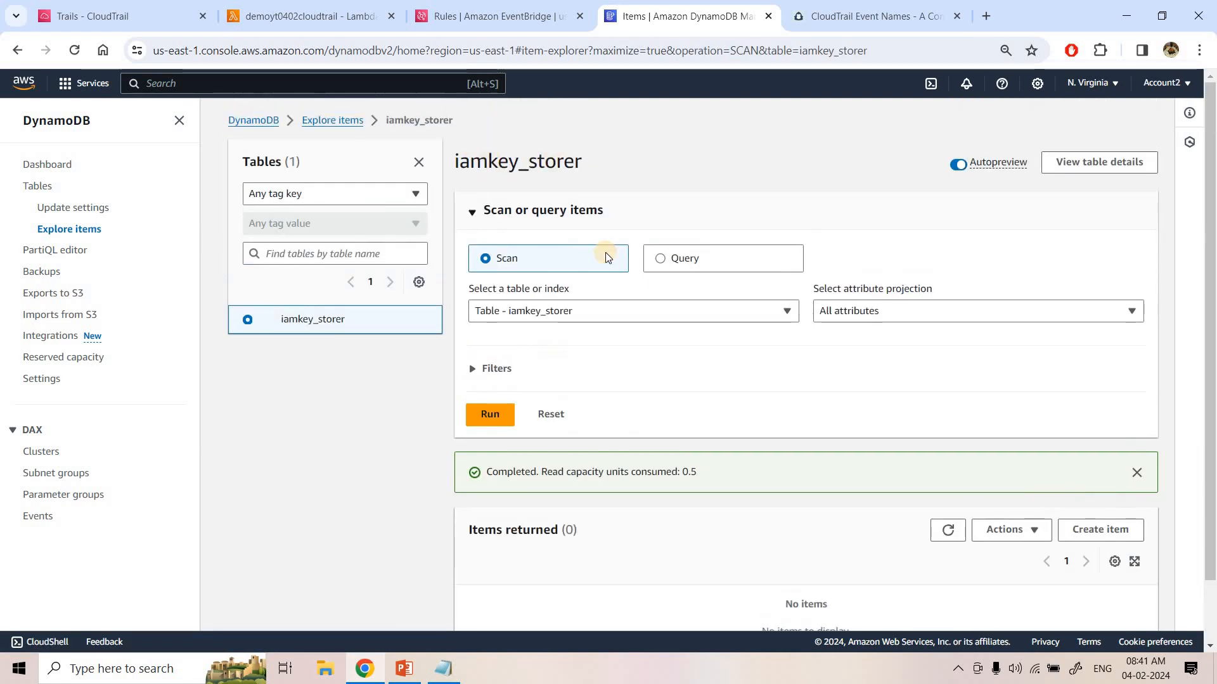
pyautogui.scroll(-2, 718, 577)
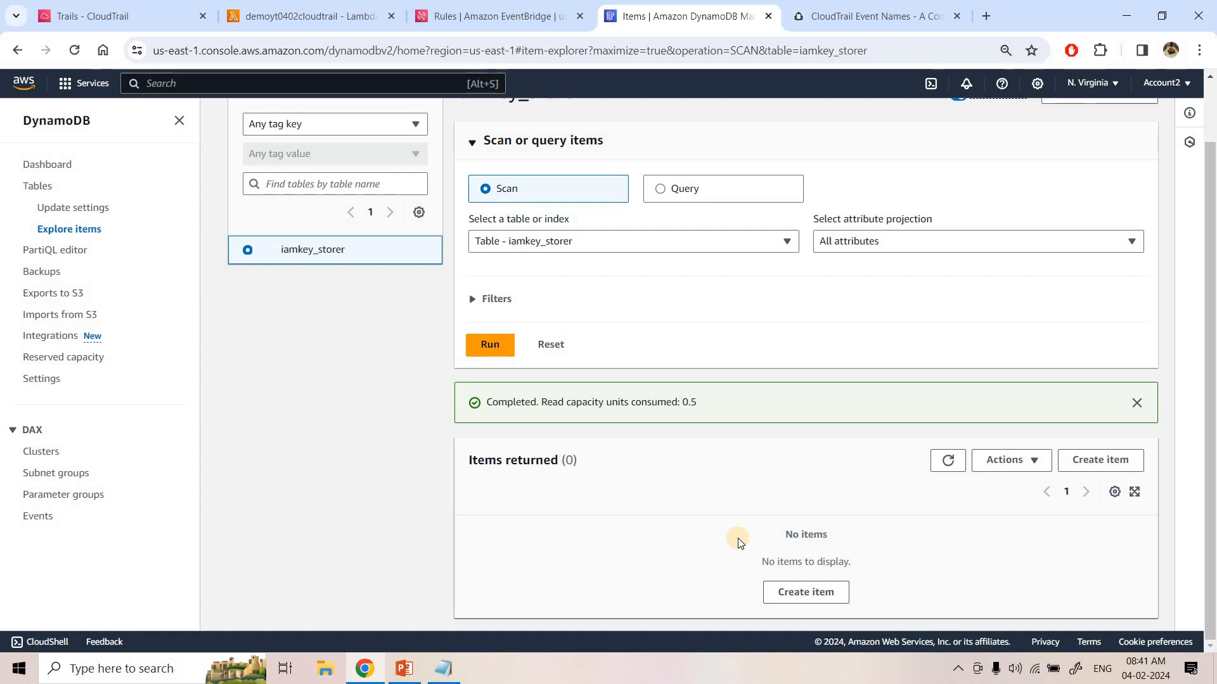
# Close the EventBridge rules page and return to the Lambda function overview.
pyautogui.click(500, 9)
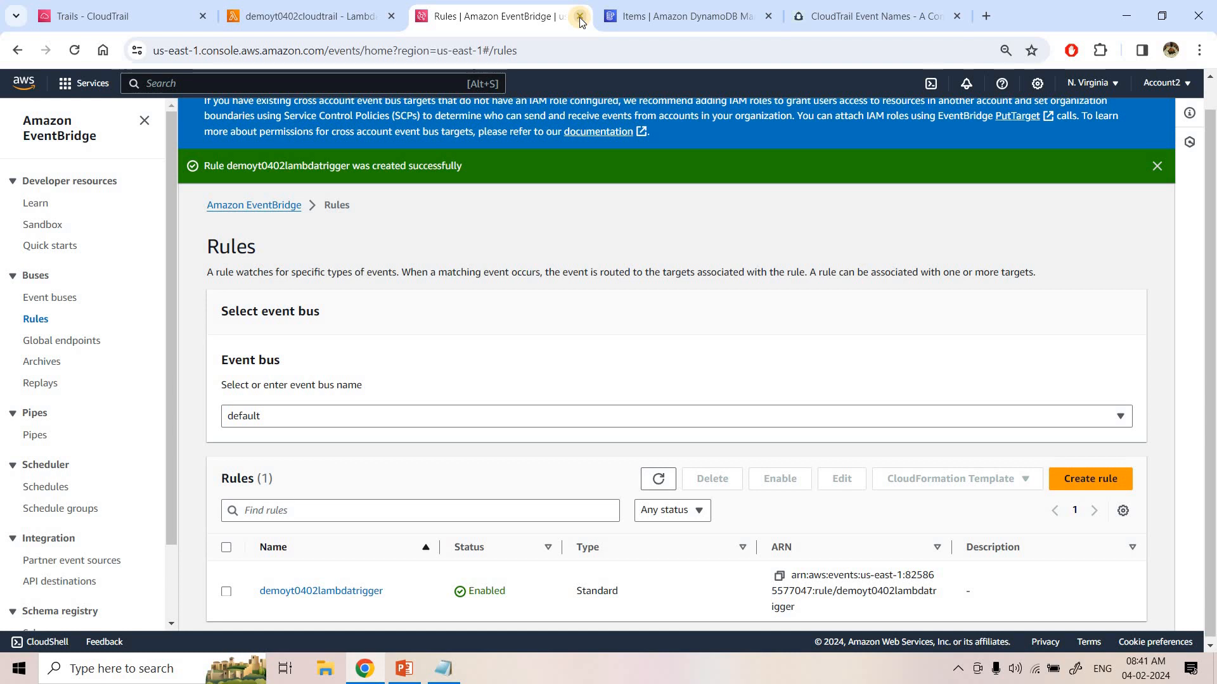
pyautogui.click(580, 17)
pyautogui.click(311, 16)
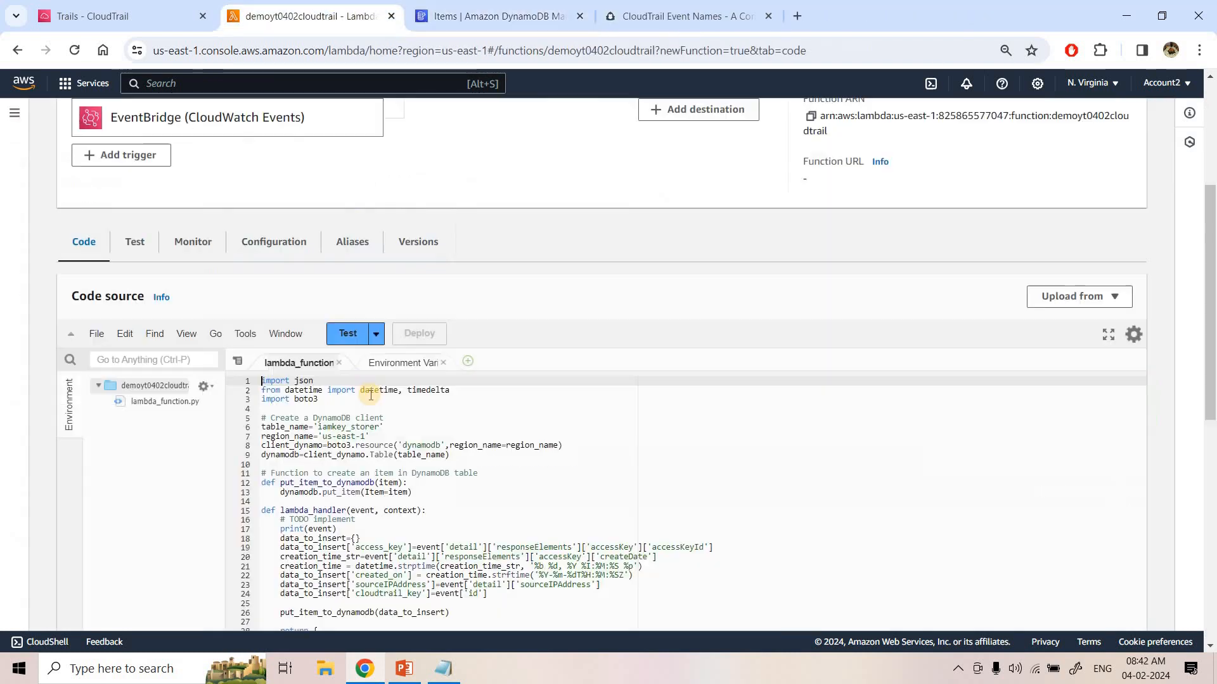
pyautogui.scroll(1, 516, 389)
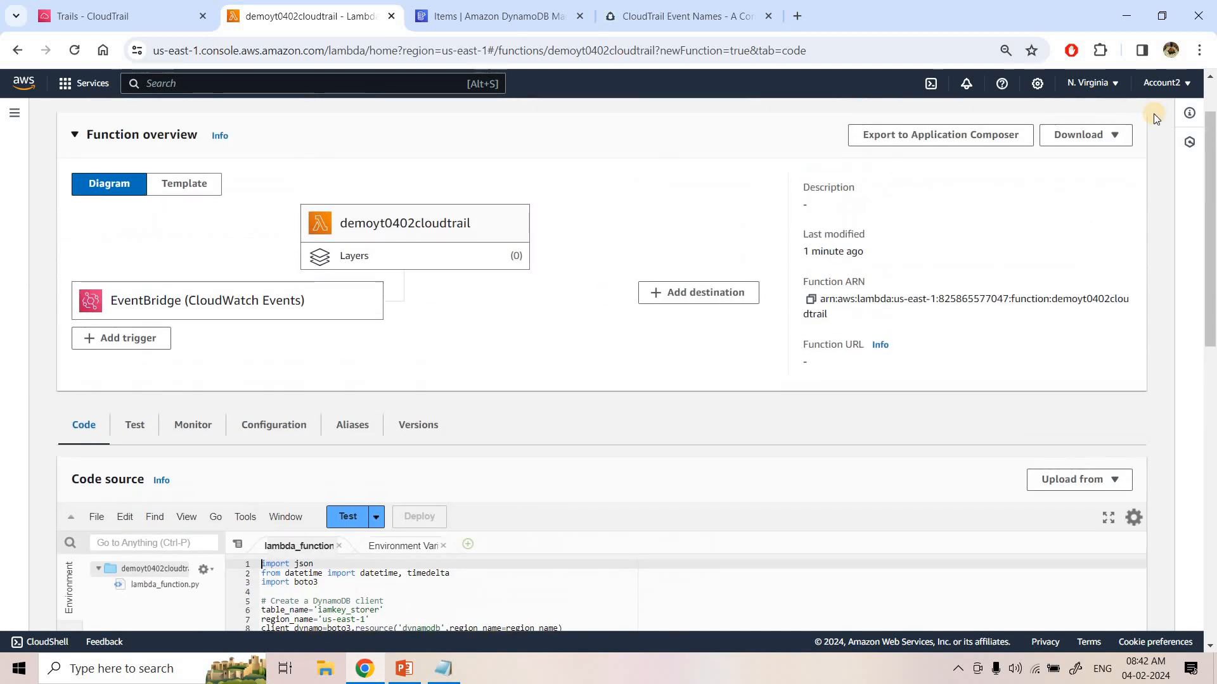
# Open the account's security credentials in a new browser tab and move that tab after the DynamoDB one.
pyautogui.click(1166, 83)
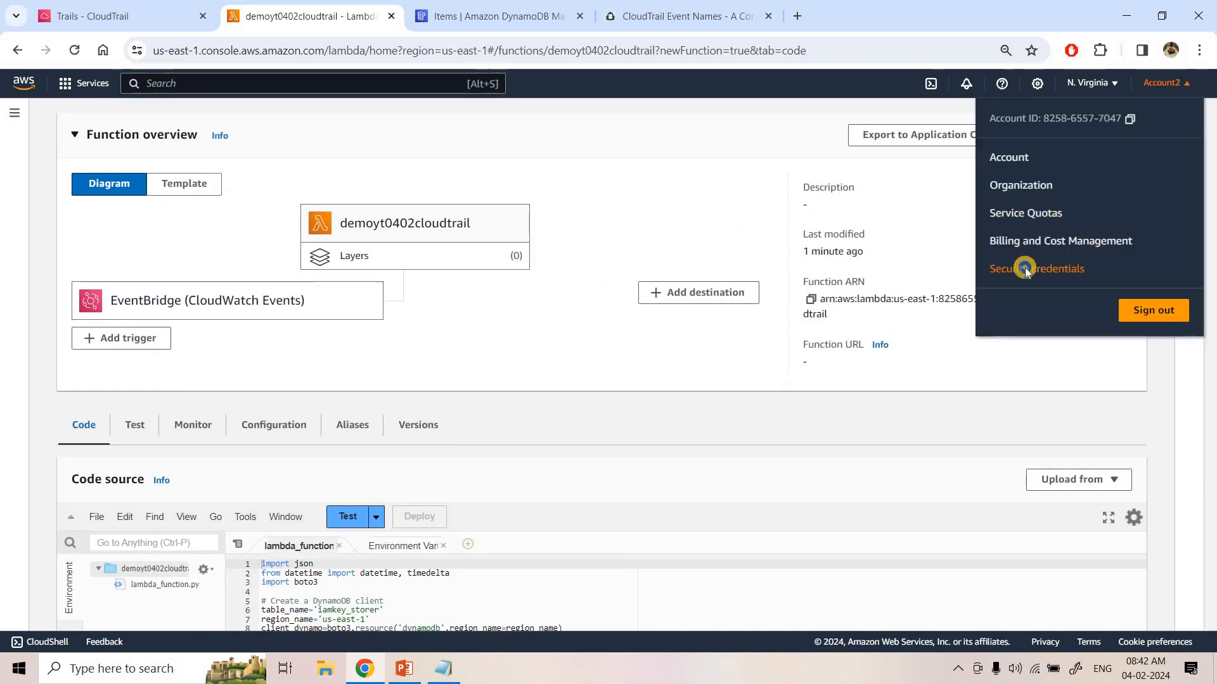
pyautogui.rightClick(1027, 271)
pyautogui.click(978, 281)
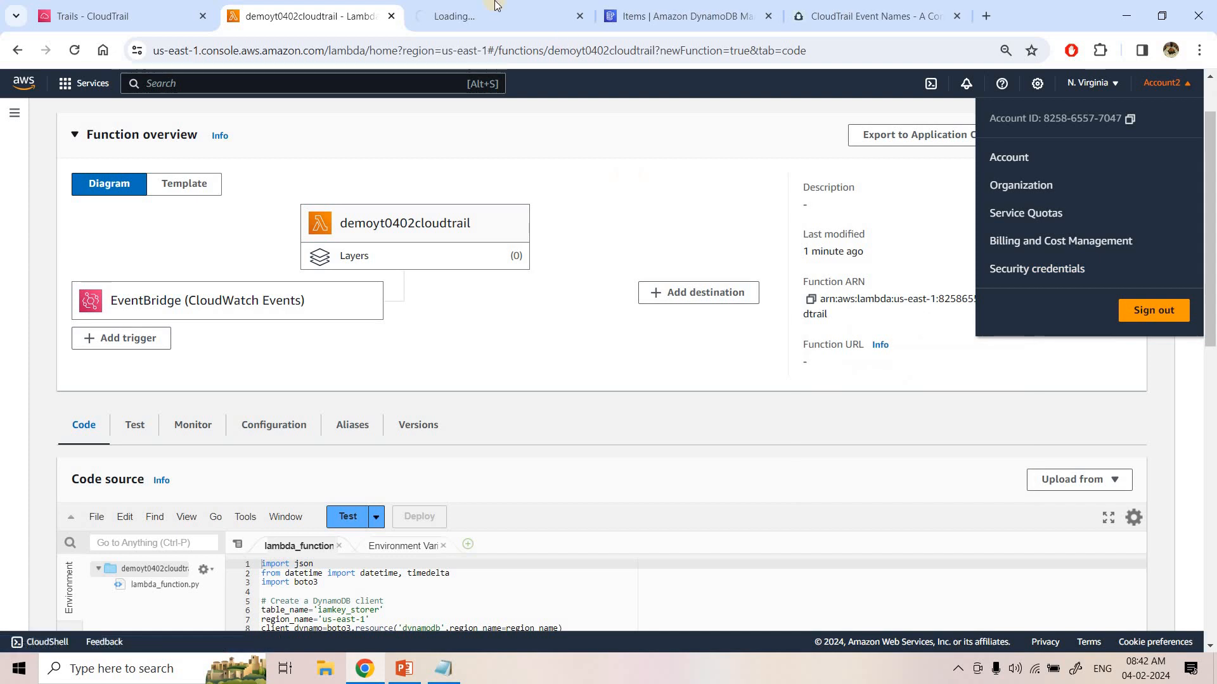
pyautogui.click(481, 16)
pyautogui.moveTo(650, 5); pyautogui.dragTo(646, 11)
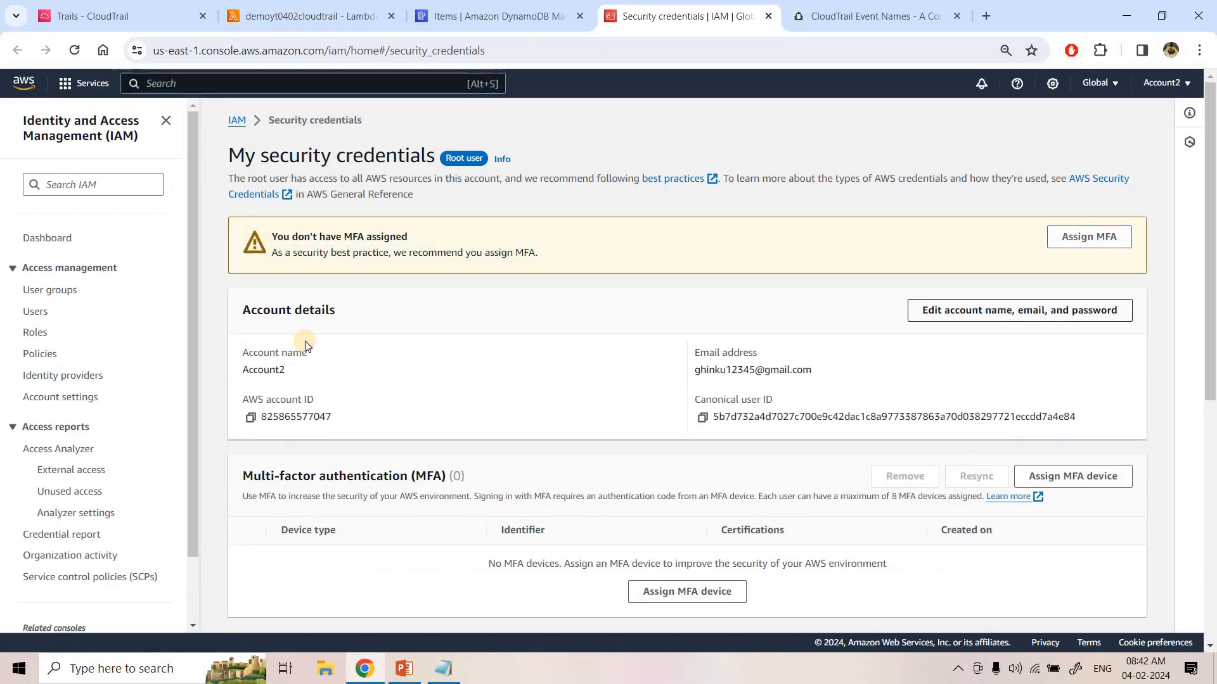
# Create a root user access key, acknowledging that creating a root access key is not a best practice.
pyautogui.scroll(-8, 305, 341)
pyautogui.click(675, 254)
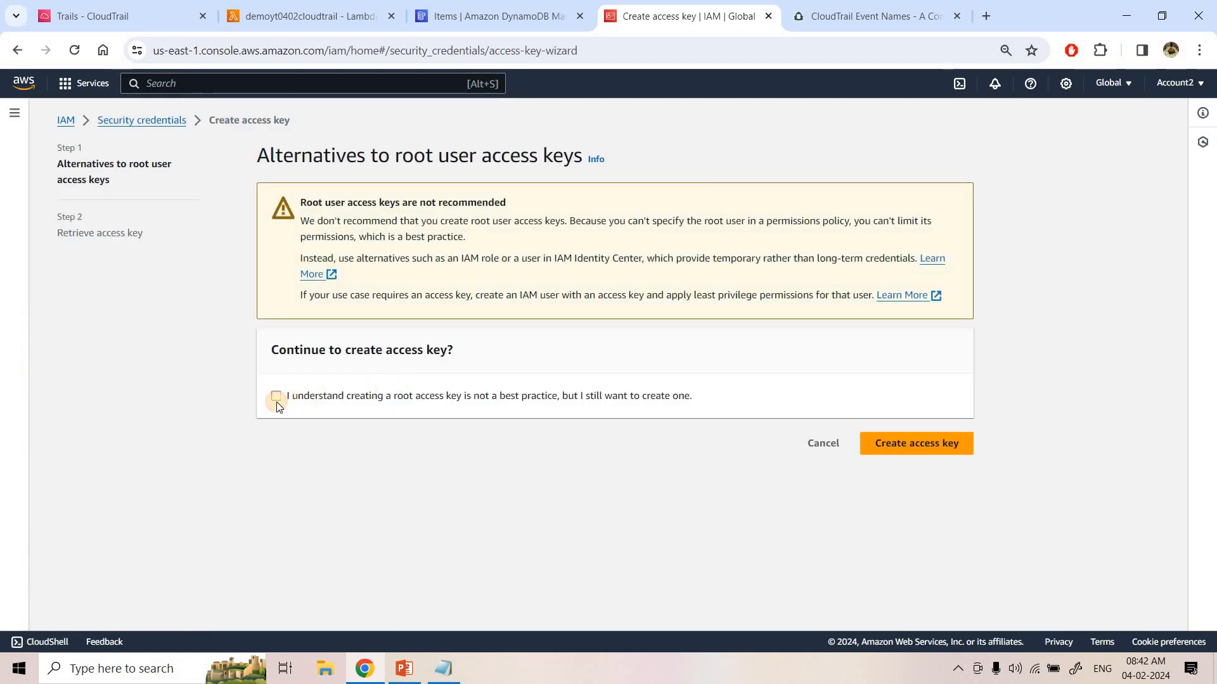
pyautogui.click(277, 399)
pyautogui.click(922, 439)
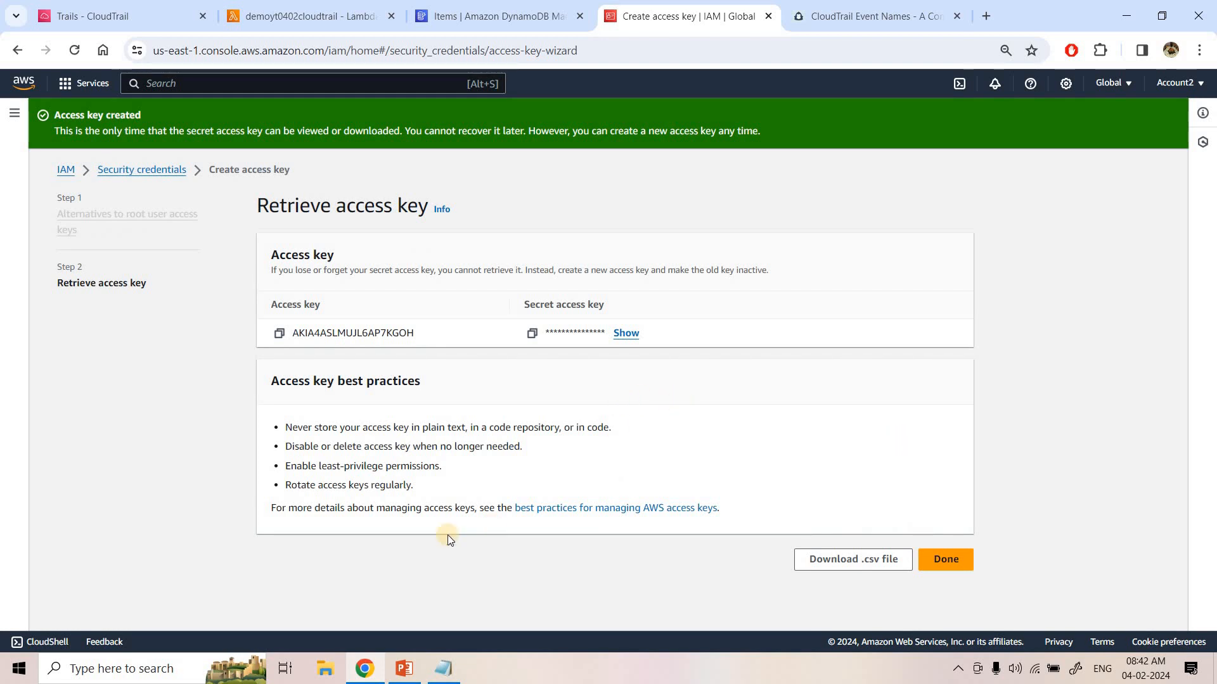
# View the CloudTrail-EventBridge Integration slide in PowerPoint, and back in the browser open the demoyt0402cloudtrail function's CloudWatch logs.
pyautogui.click(403, 670)
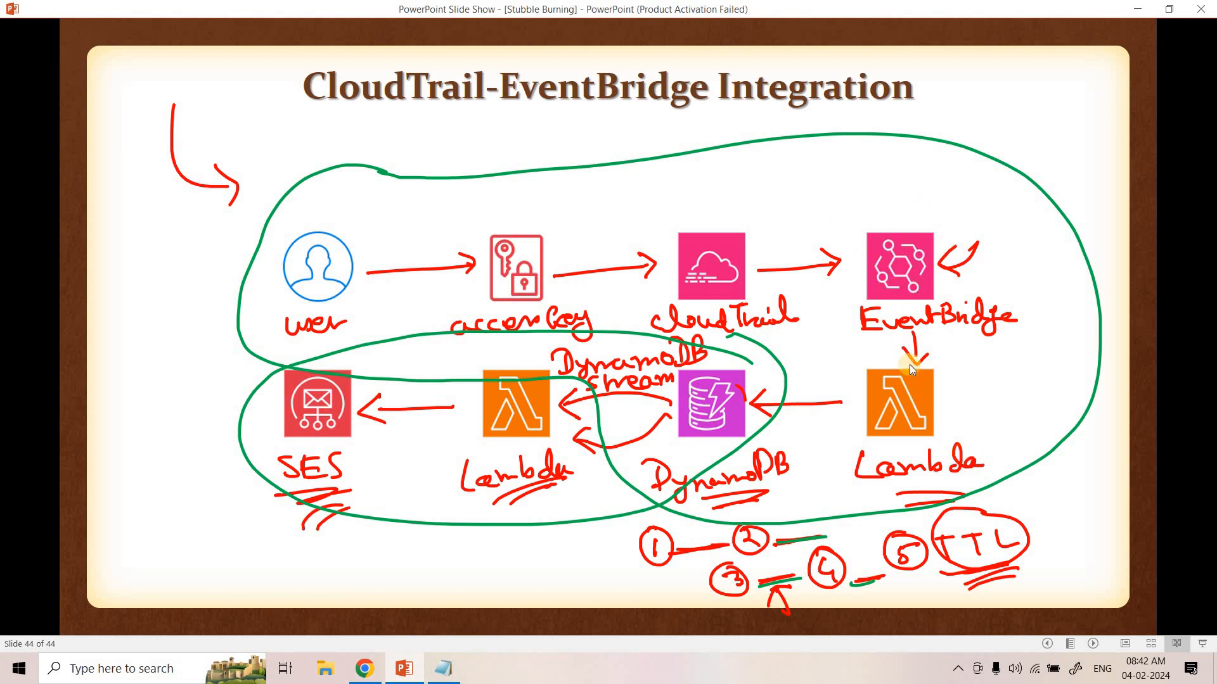
pyautogui.click(366, 669)
pyautogui.click(346, 18)
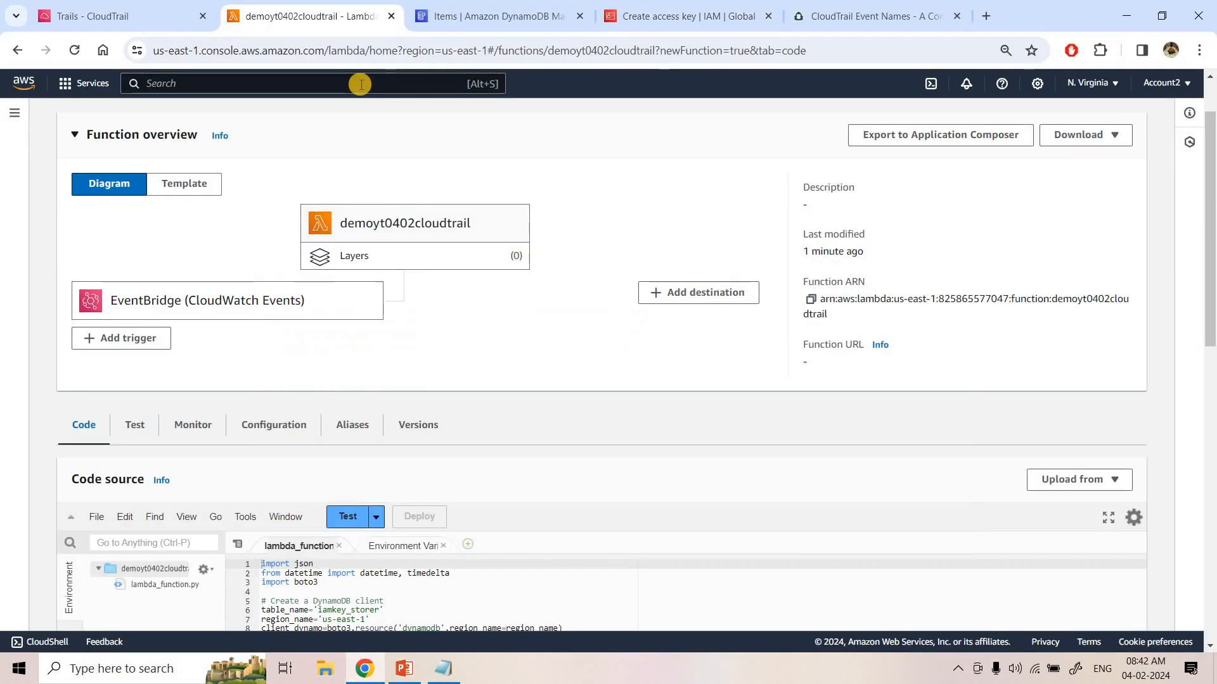
pyautogui.click(194, 422)
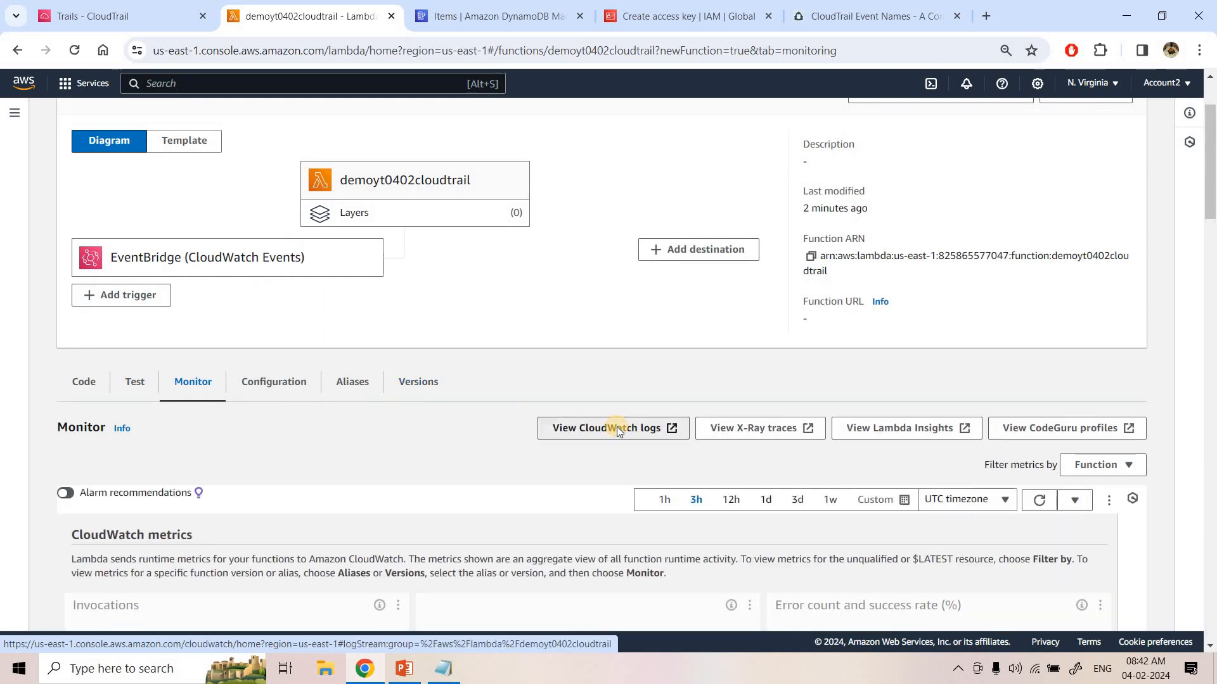
pyautogui.click(617, 427)
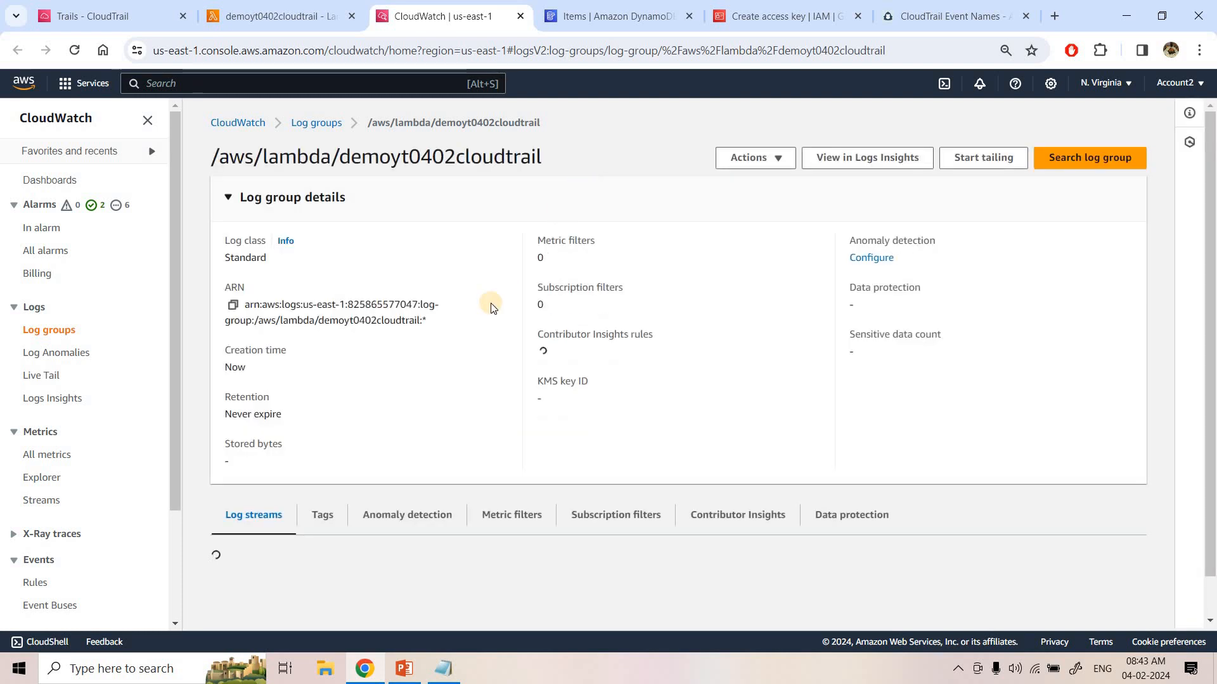
# Open the function's 2024/02/04 log stream and expand the log entry containing the CloudTrail event.
pyautogui.scroll(-1, 712, 453)
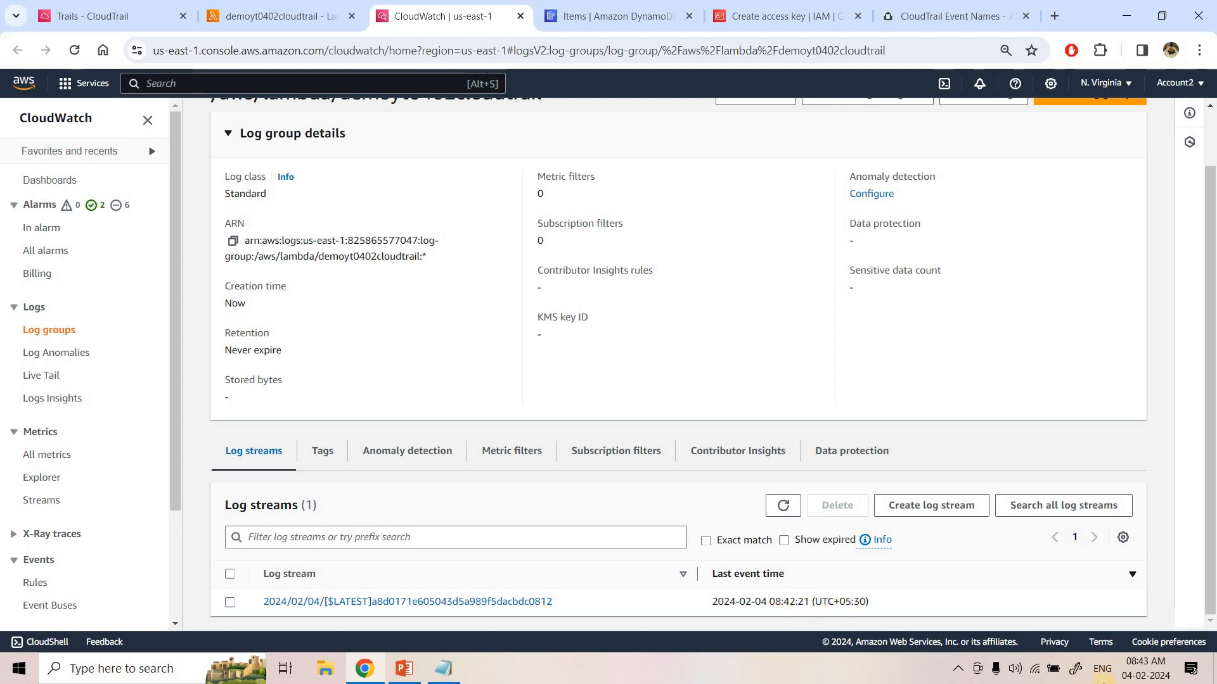
pyautogui.click(433, 602)
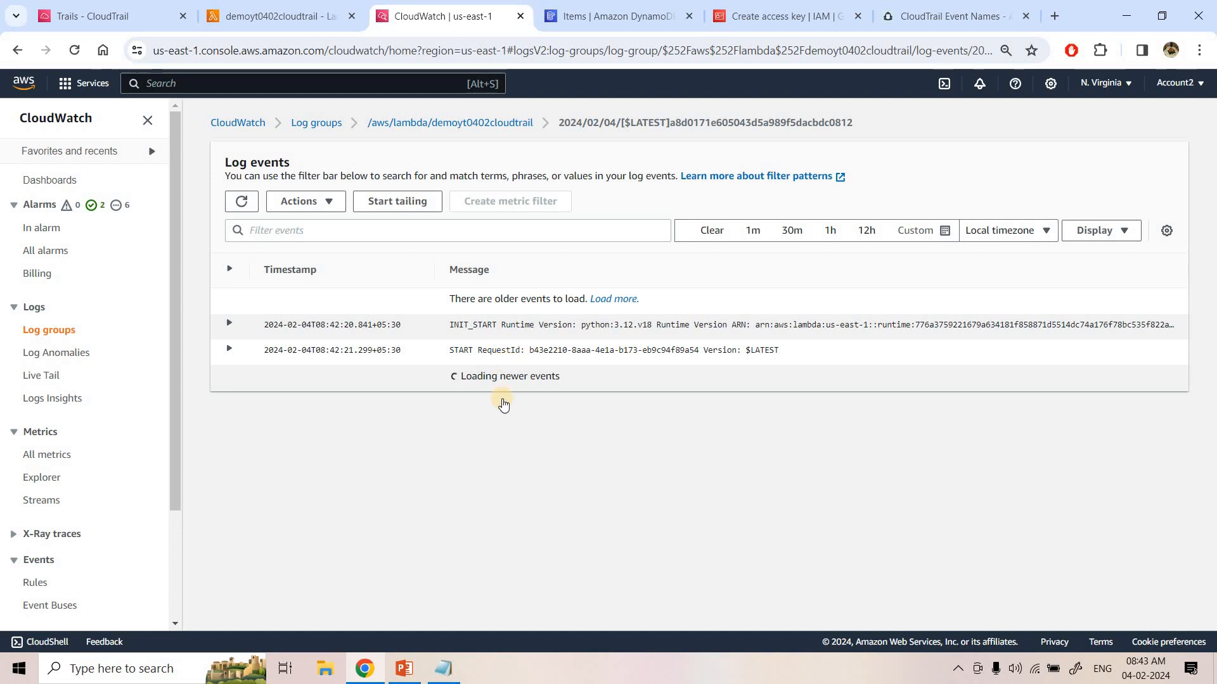
pyautogui.click(508, 374)
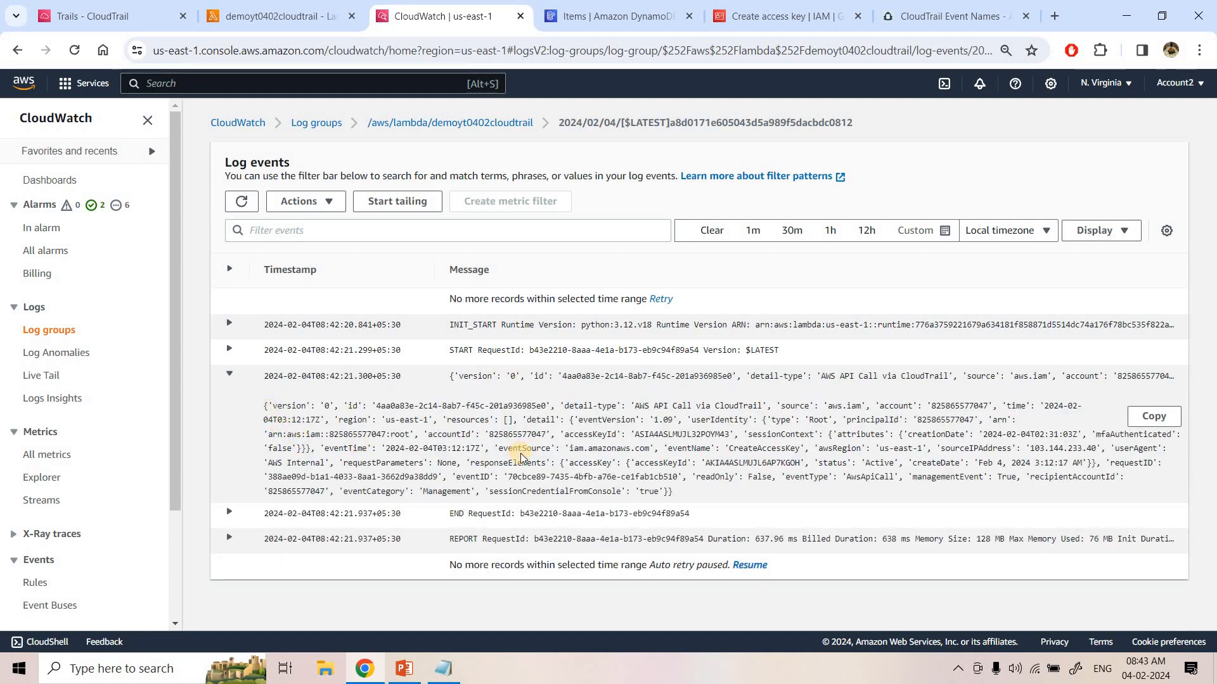
# Return to the Lambda function's code and locate the print(event) line in the handler.
pyautogui.click(279, 16)
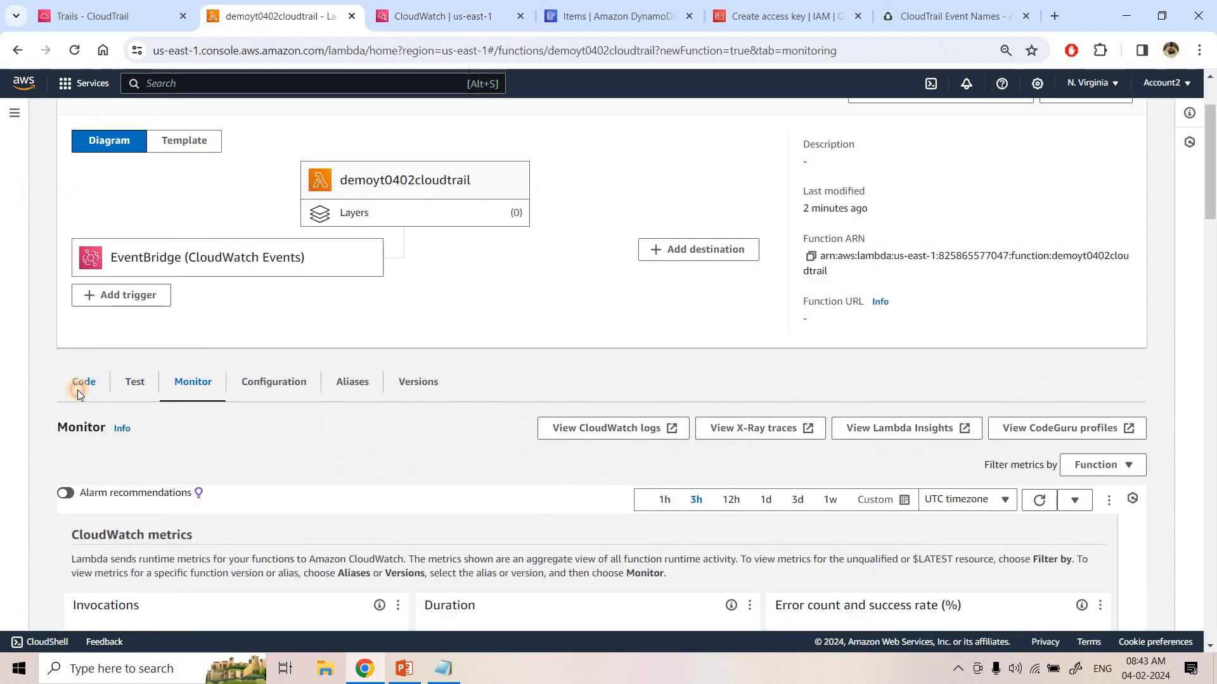
pyautogui.scroll(-2, 365, 366)
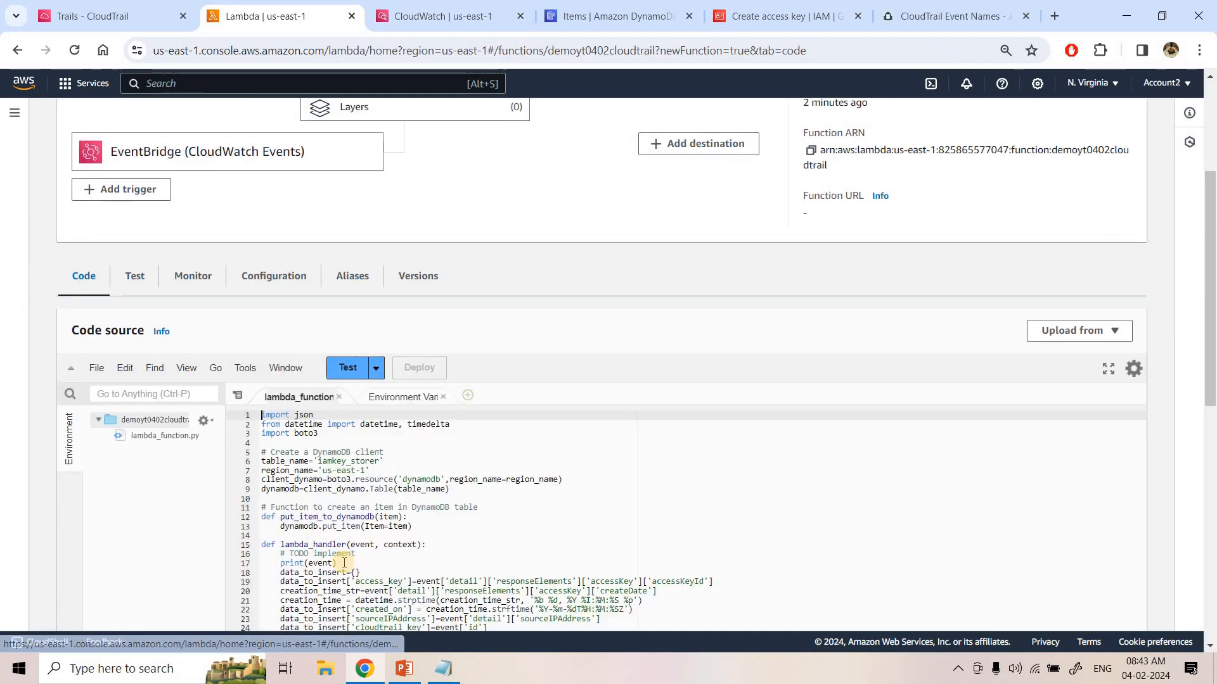
pyautogui.click(321, 565)
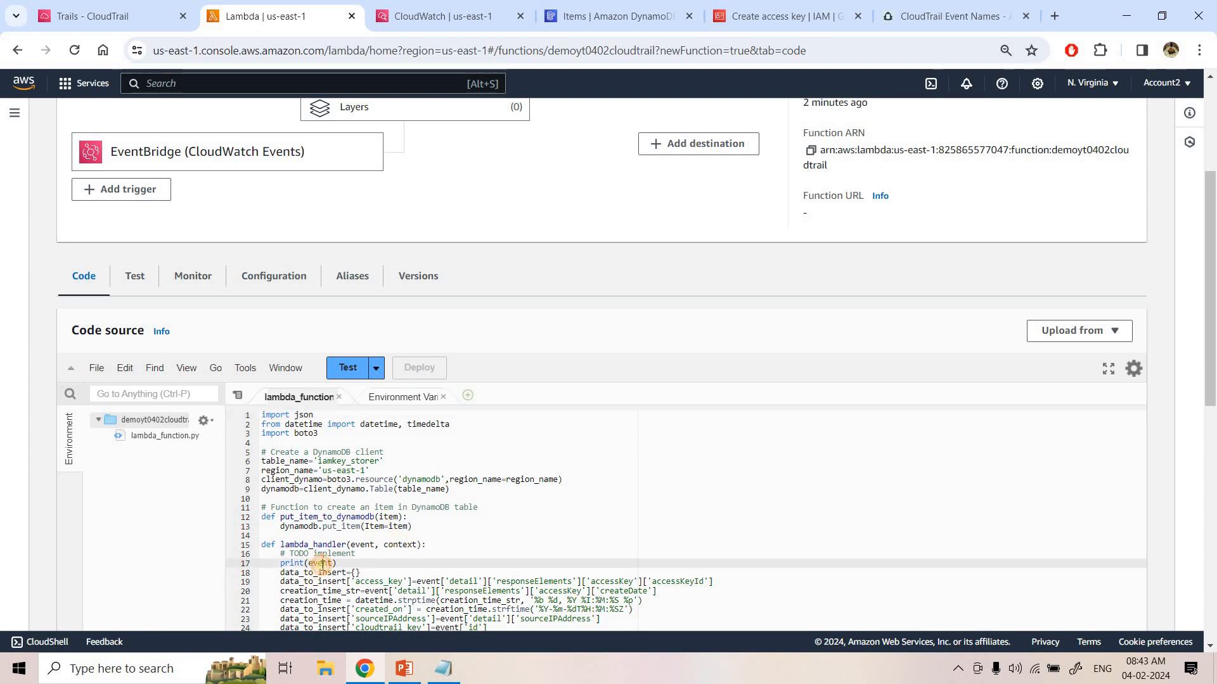
# Examine the expanded event in the CloudWatch log, including its creationDate, eventTime and accessKeyId fields.
pyautogui.click(444, 16)
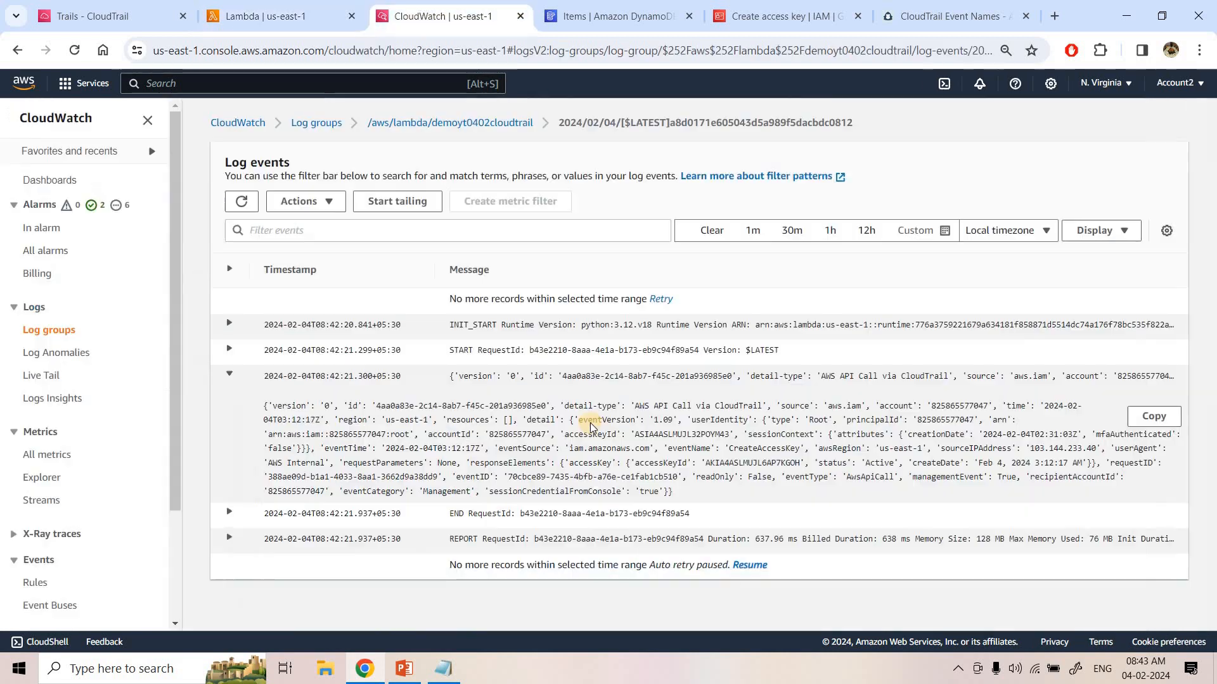
pyautogui.tripleClick(688, 463)
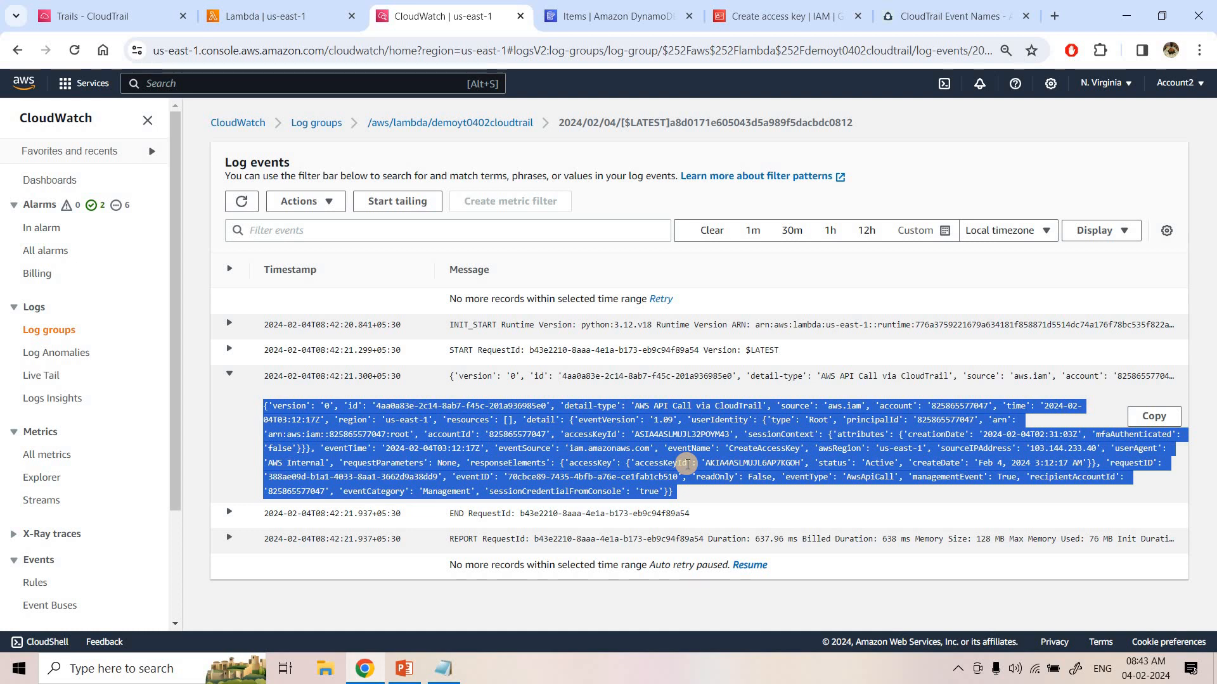
pyautogui.click(602, 463)
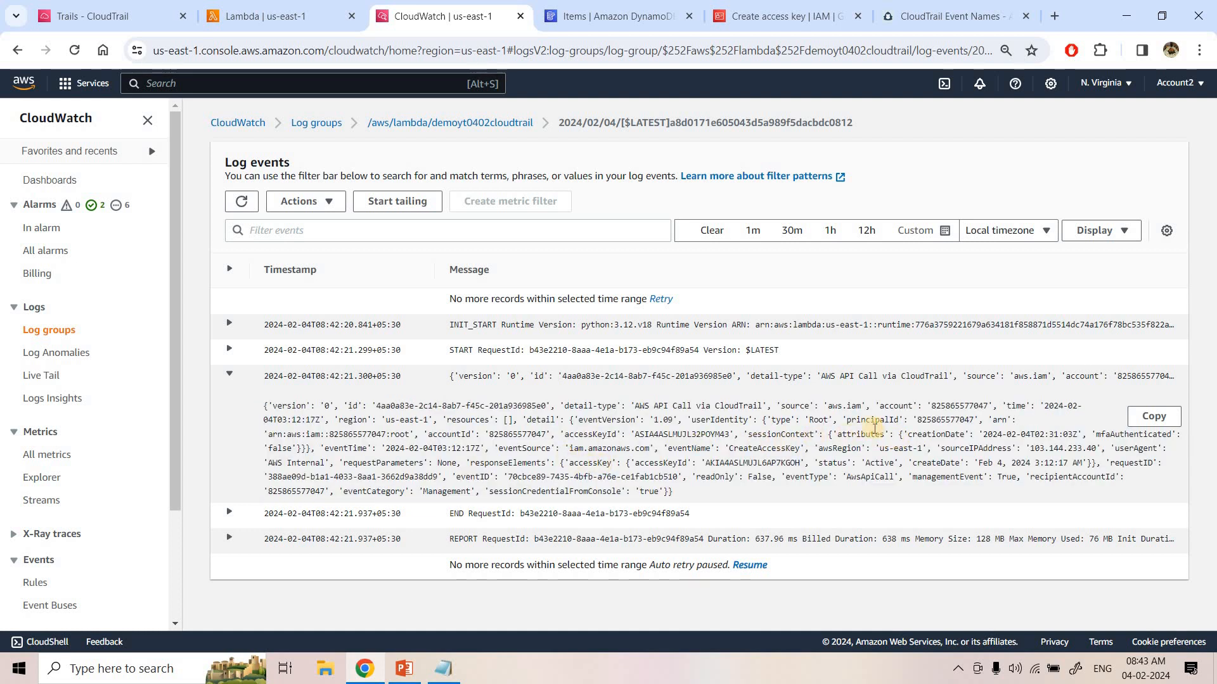
pyautogui.doubleClick(936, 435)
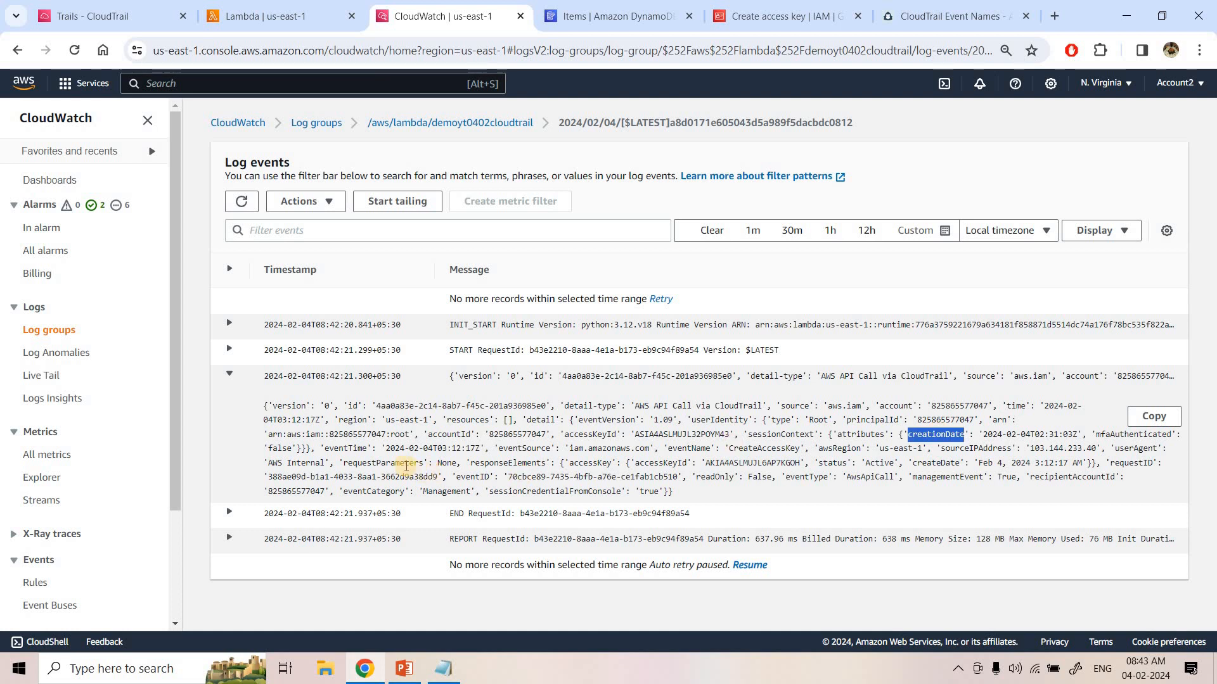
pyautogui.doubleClick(348, 449)
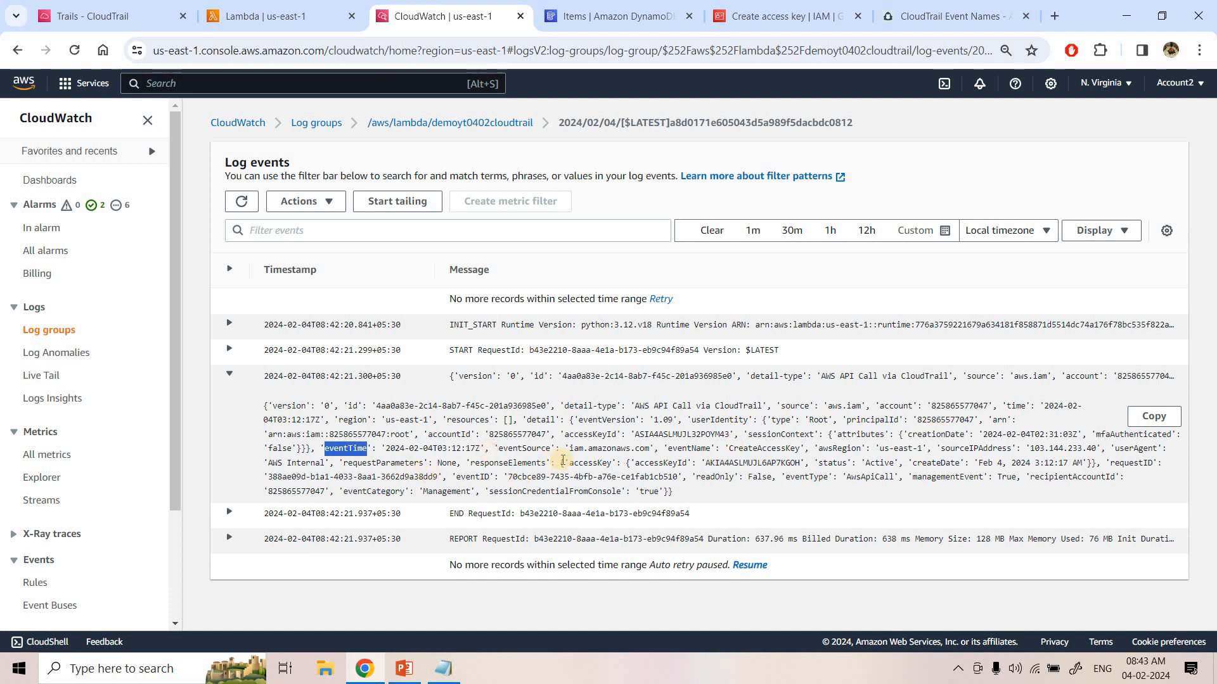
pyautogui.doubleClick(769, 462)
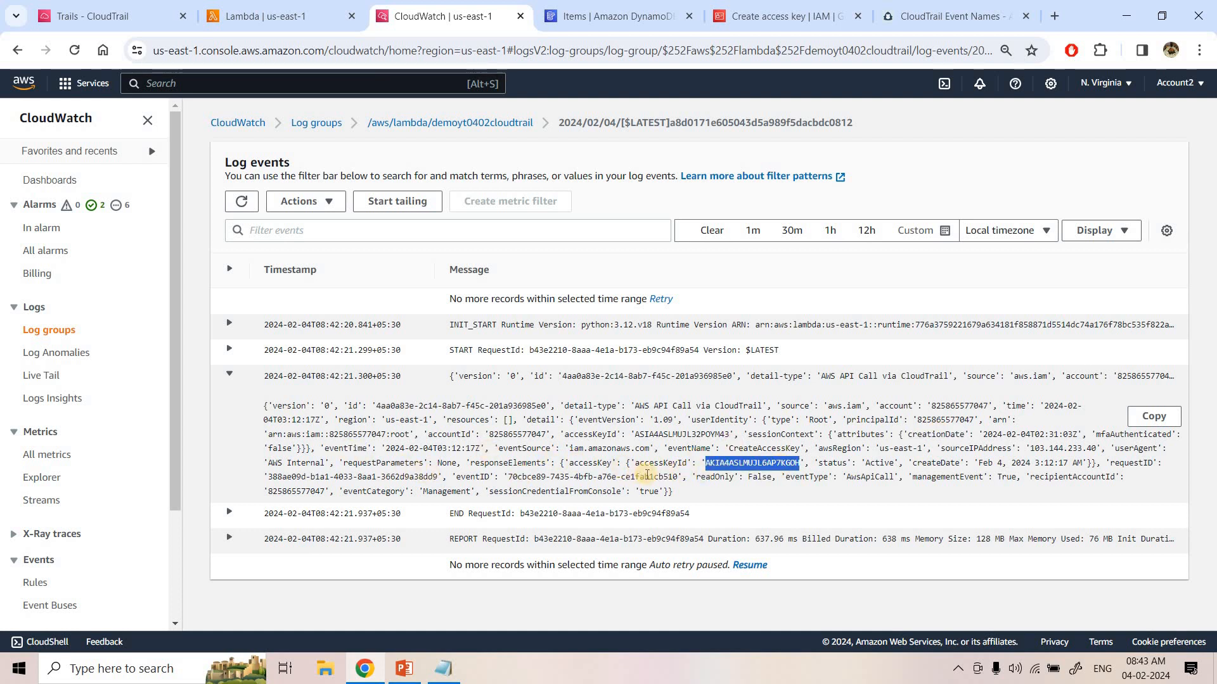
pyautogui.tripleClick(662, 494)
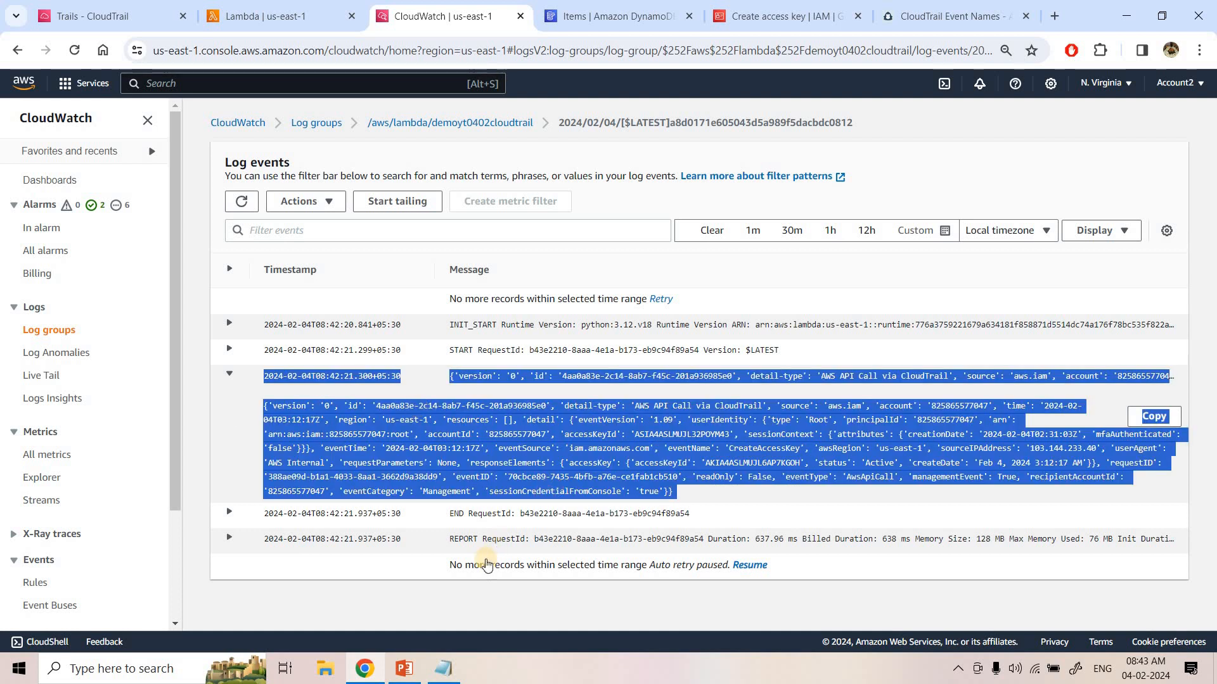
pyautogui.click(472, 592)
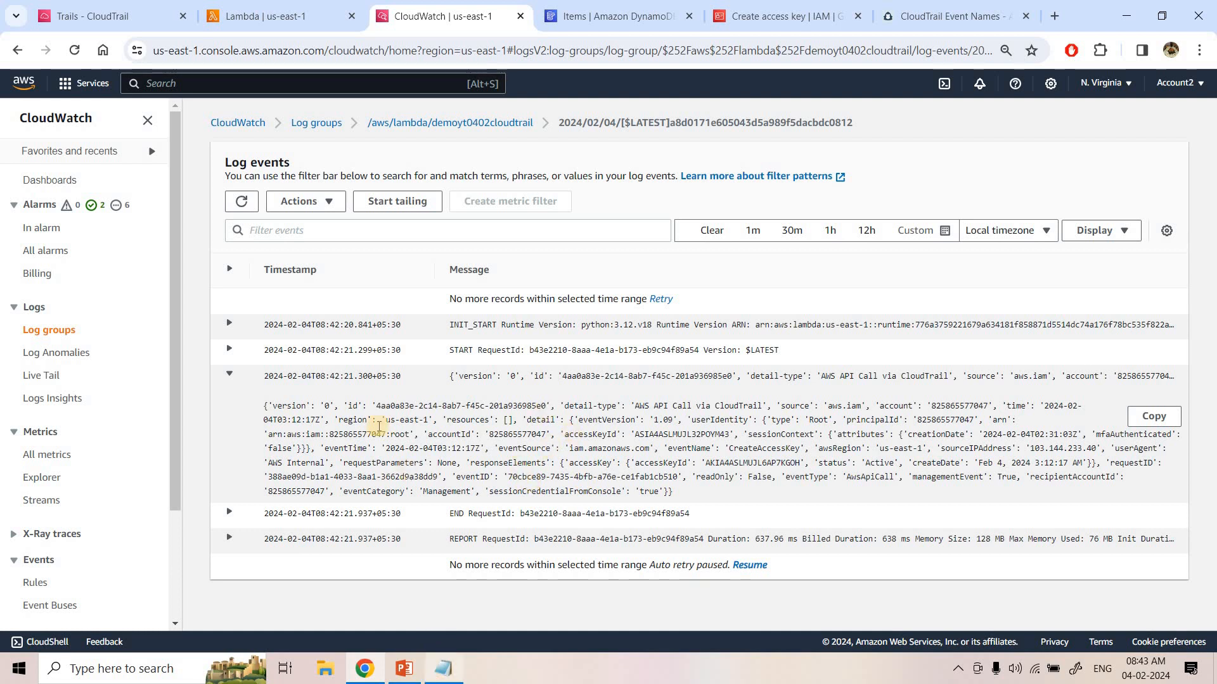
# Switch to the Cloudtrail Demo notes in Notepad, highlight the data_to_insert lines of the Lambda code, and return to the browser.
pyautogui.hotkey('alt', 'Tab')
pyautogui.moveTo(437, 468); pyautogui.dragTo(2, 390)
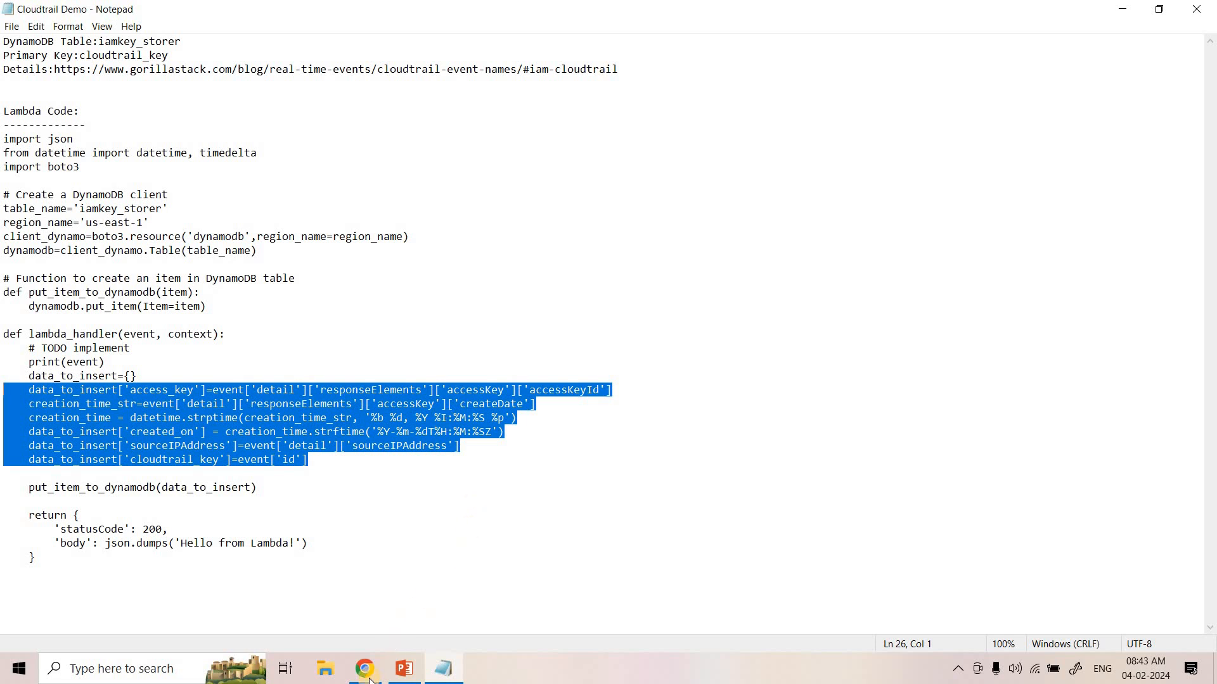
pyautogui.hotkey('alt', 'Tab')
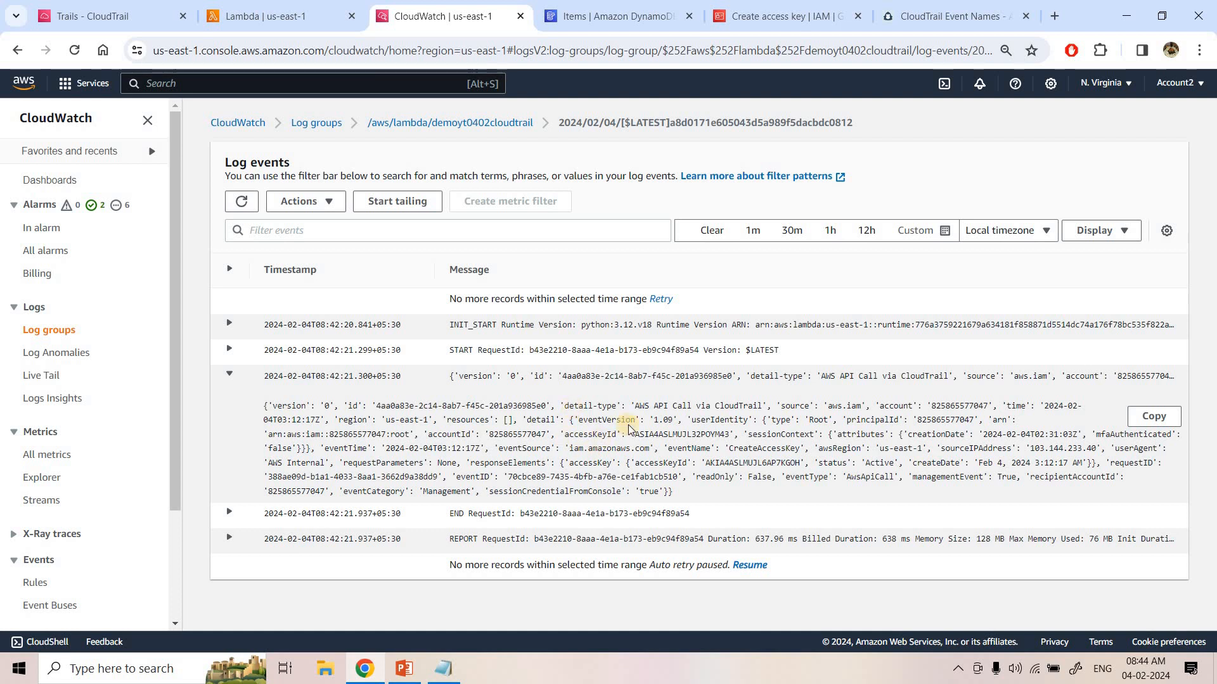
# Refresh the iamkey_storer table's items in DynamoDB and widen the cloudtrail_key and access_key columns.
pyautogui.click(630, 6)
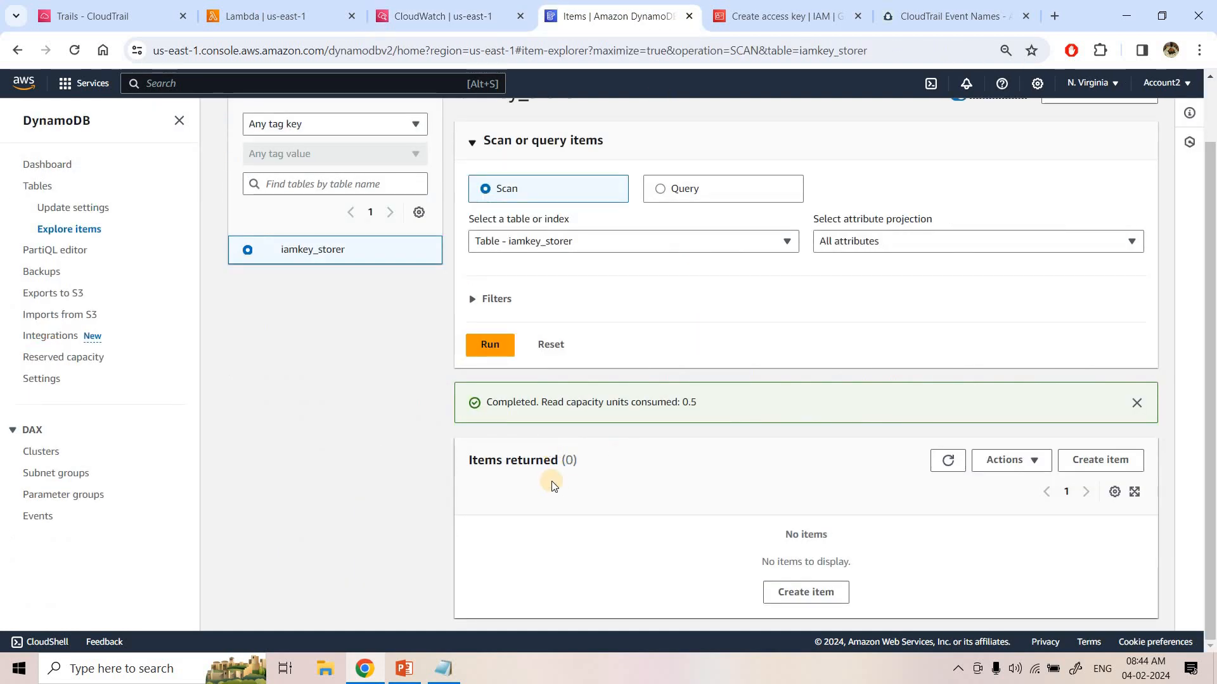
pyautogui.click(954, 462)
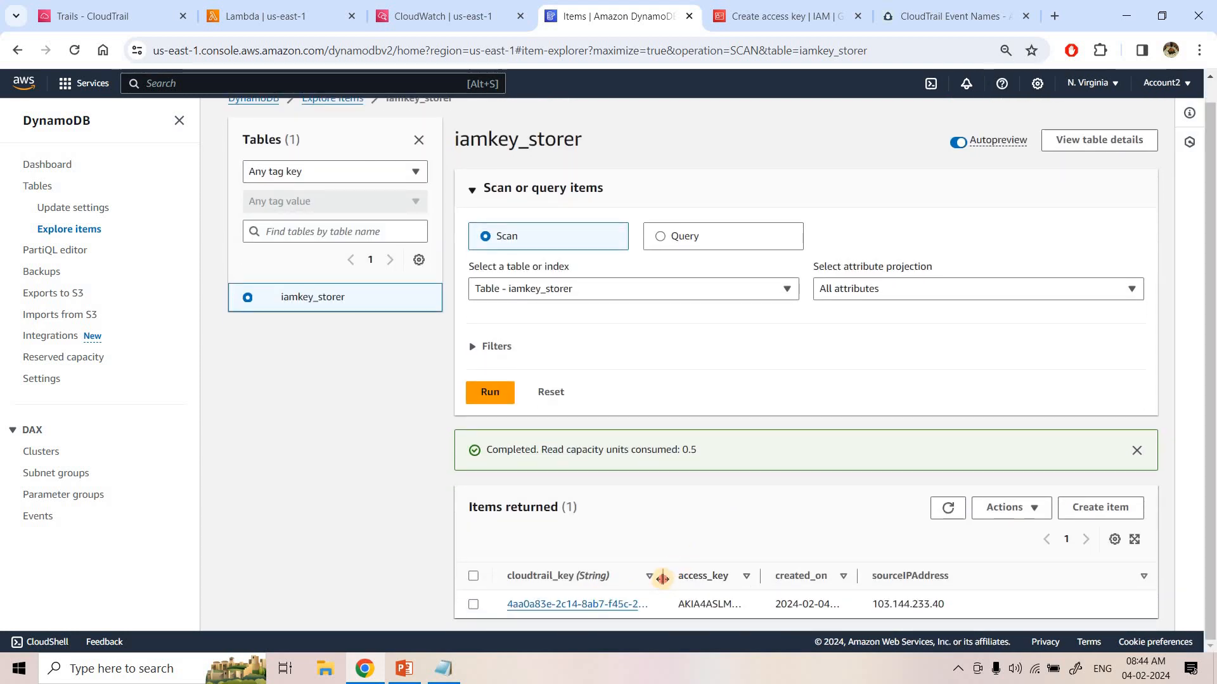
pyautogui.moveTo(662, 578); pyautogui.dragTo(713, 580)
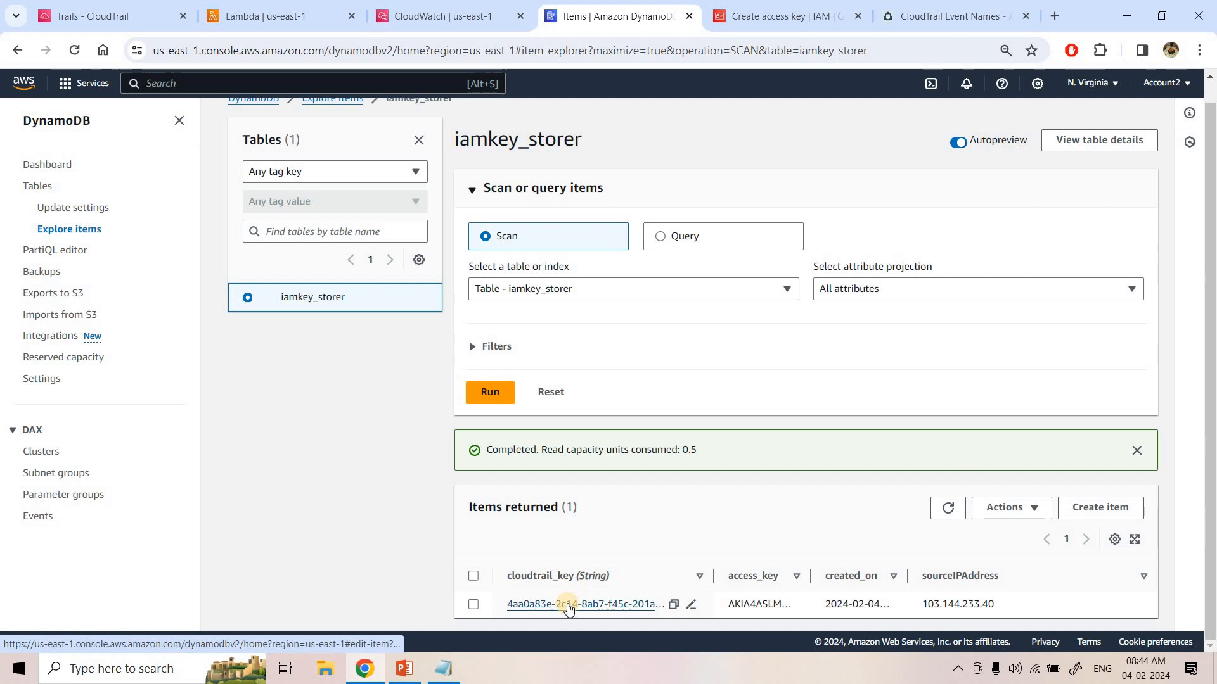
pyautogui.moveTo(808, 576); pyautogui.dragTo(908, 577)
# Copy the stored item's access key ID and search for it on the IAM Retrieve access key page.
pyautogui.doubleClick(788, 604)
pyautogui.hotkey('ctrl', 'c')
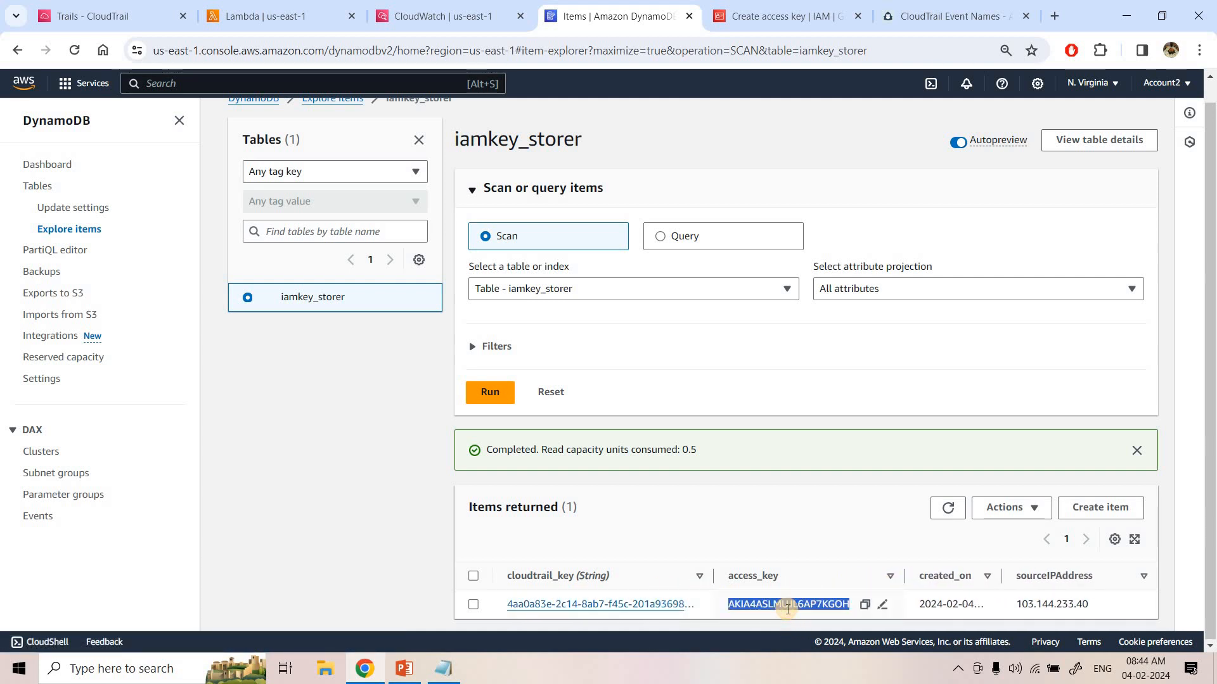
pyautogui.click(785, 5)
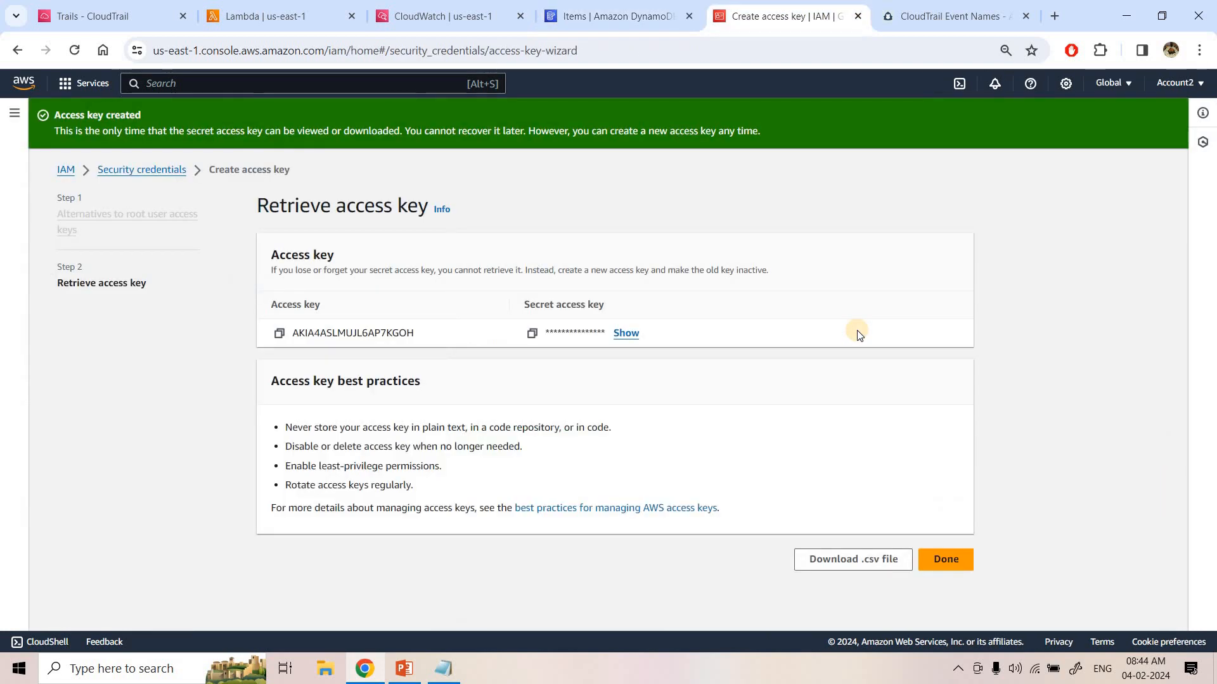
pyautogui.hotkey('ctrl', 'f')
pyautogui.hotkey('ctrl', 'v')
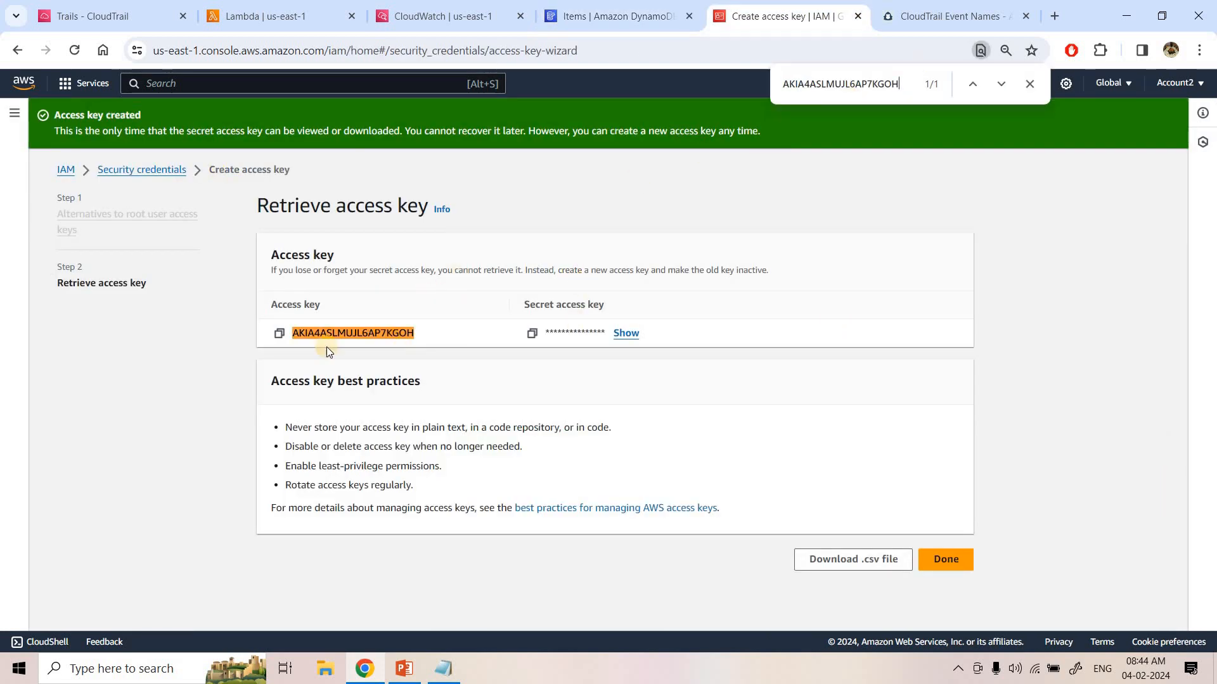
# Return to the DynamoDB items, widen the created_on column and check the item's creation time and source IP address.
pyautogui.click(617, 10)
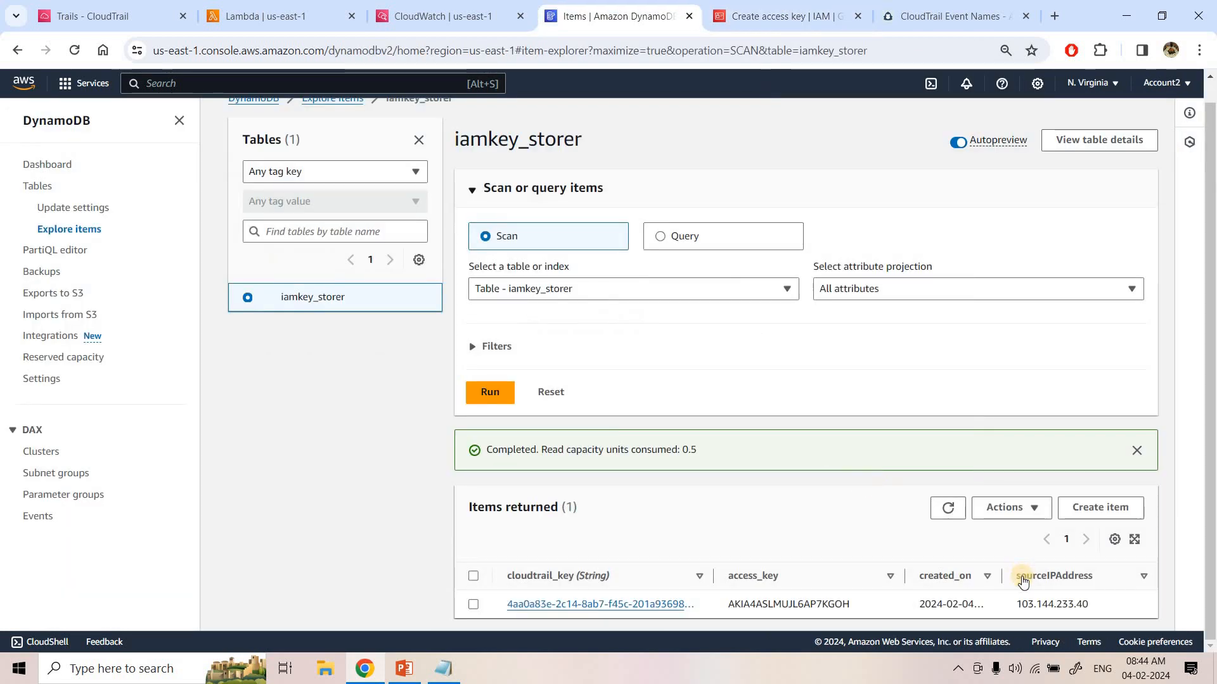
pyautogui.moveTo(999, 575); pyautogui.dragTo(1050, 574)
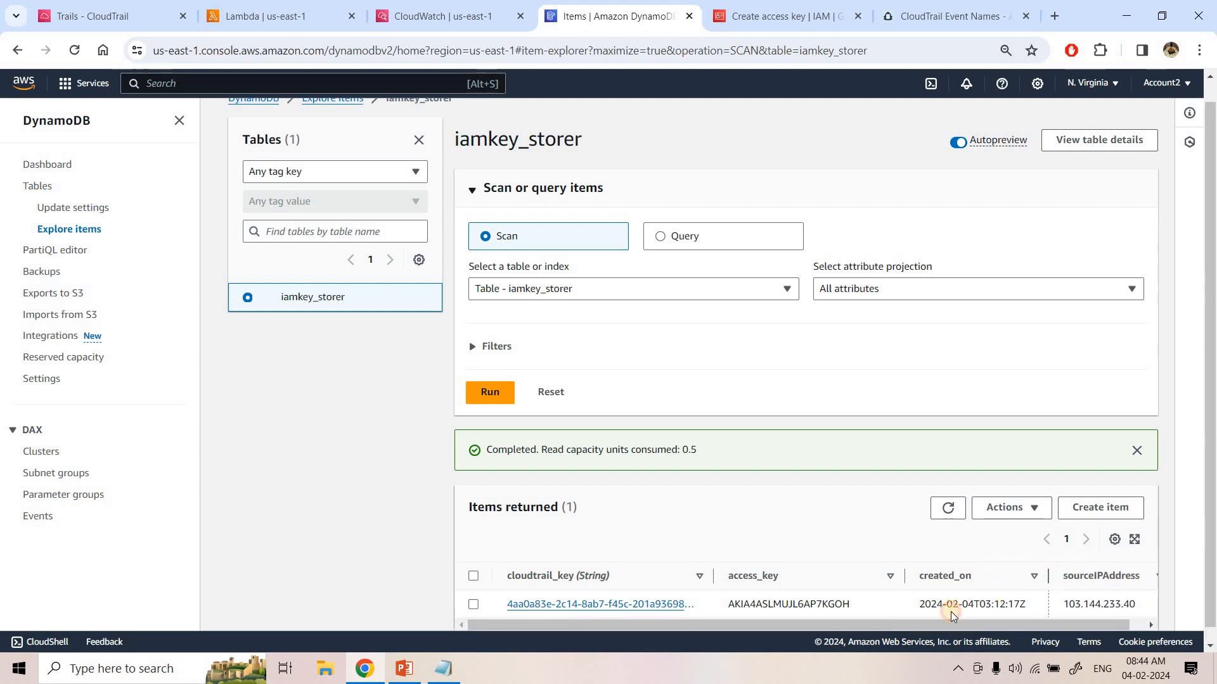
pyautogui.doubleClick(1077, 604)
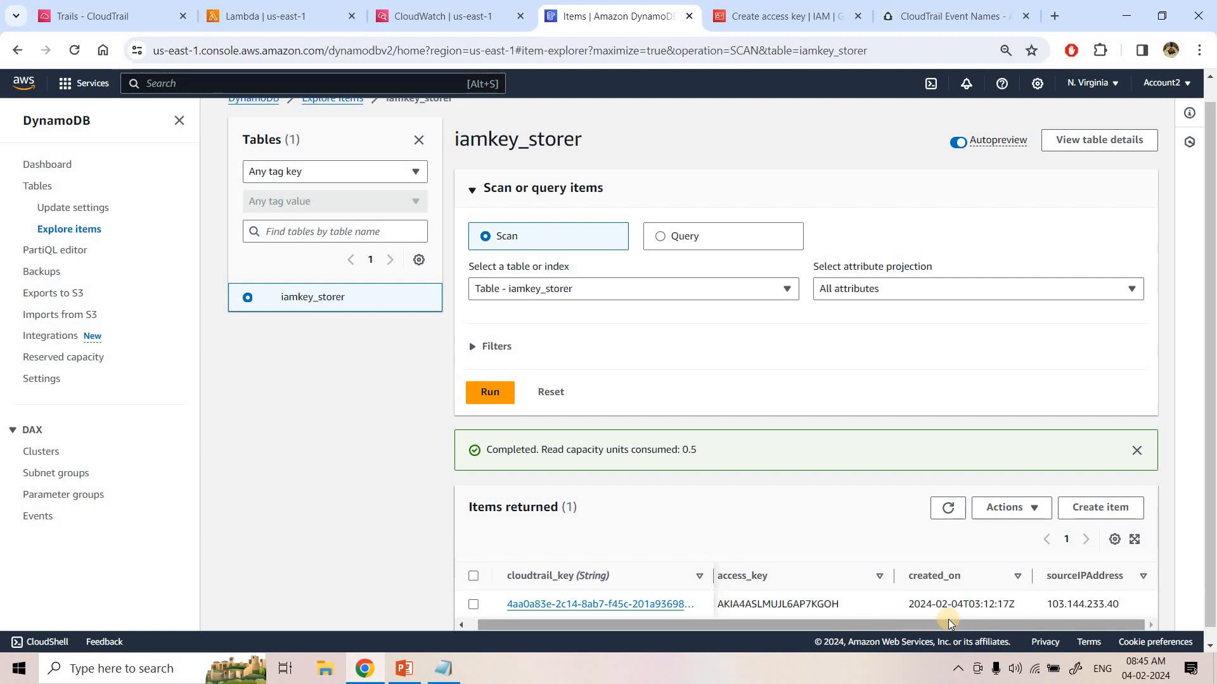
# Finish the access key wizard without viewing or downloading the secret key and go to the account's Access keys list.
pyautogui.click(798, 5)
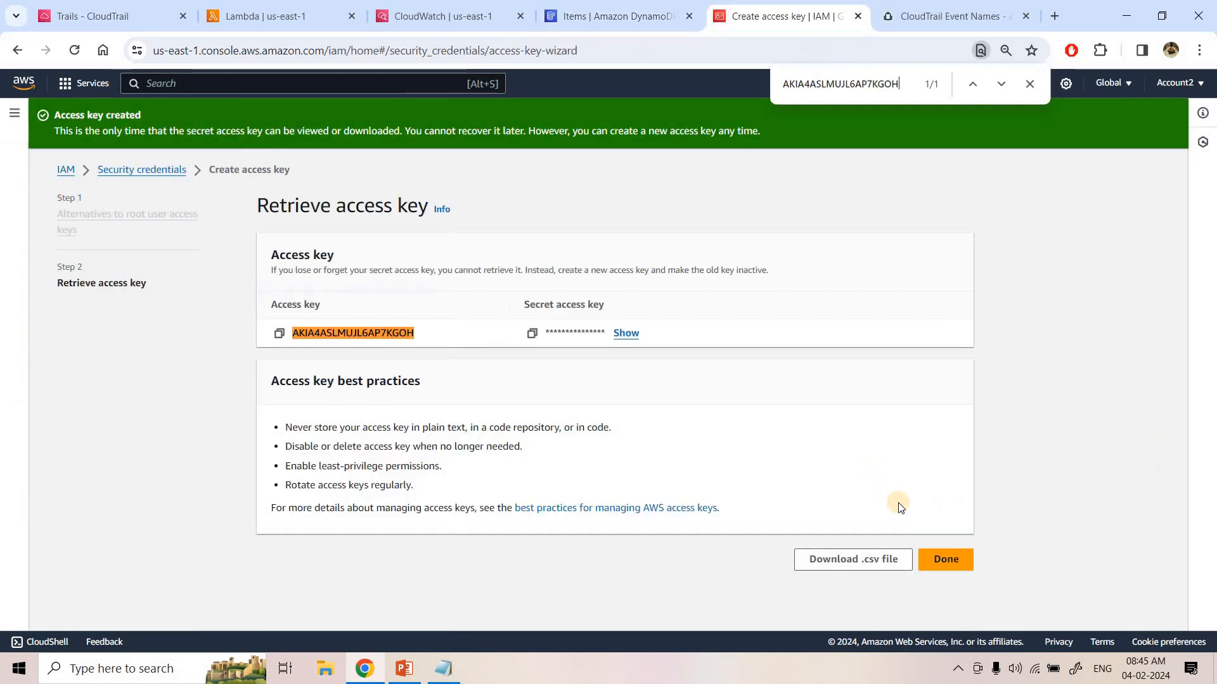
pyautogui.click(945, 559)
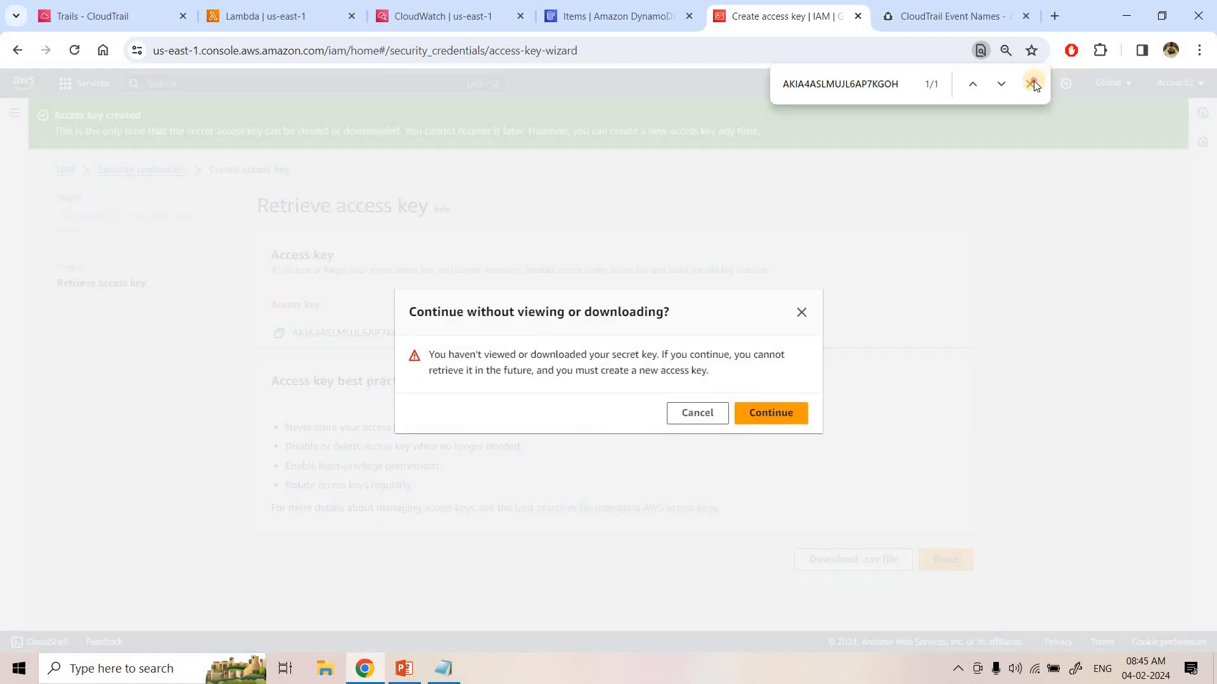
pyautogui.click(1030, 83)
pyautogui.click(767, 413)
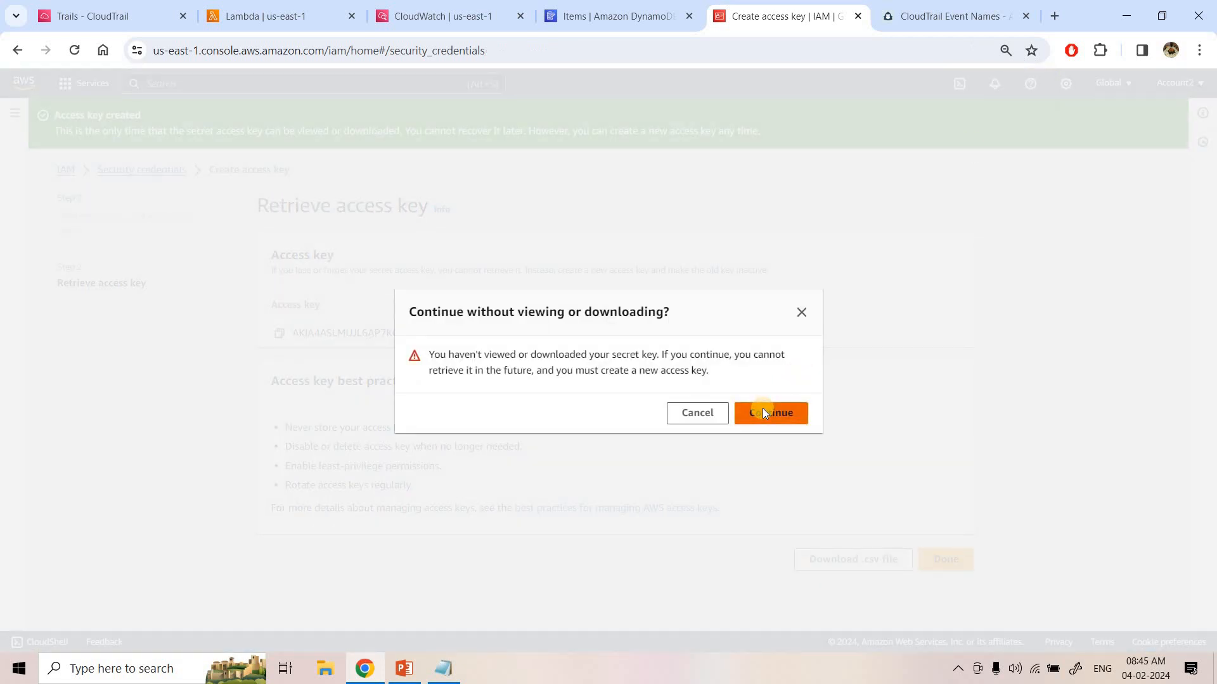
pyautogui.scroll(-5, 702, 507)
pyautogui.scroll(-1, 702, 503)
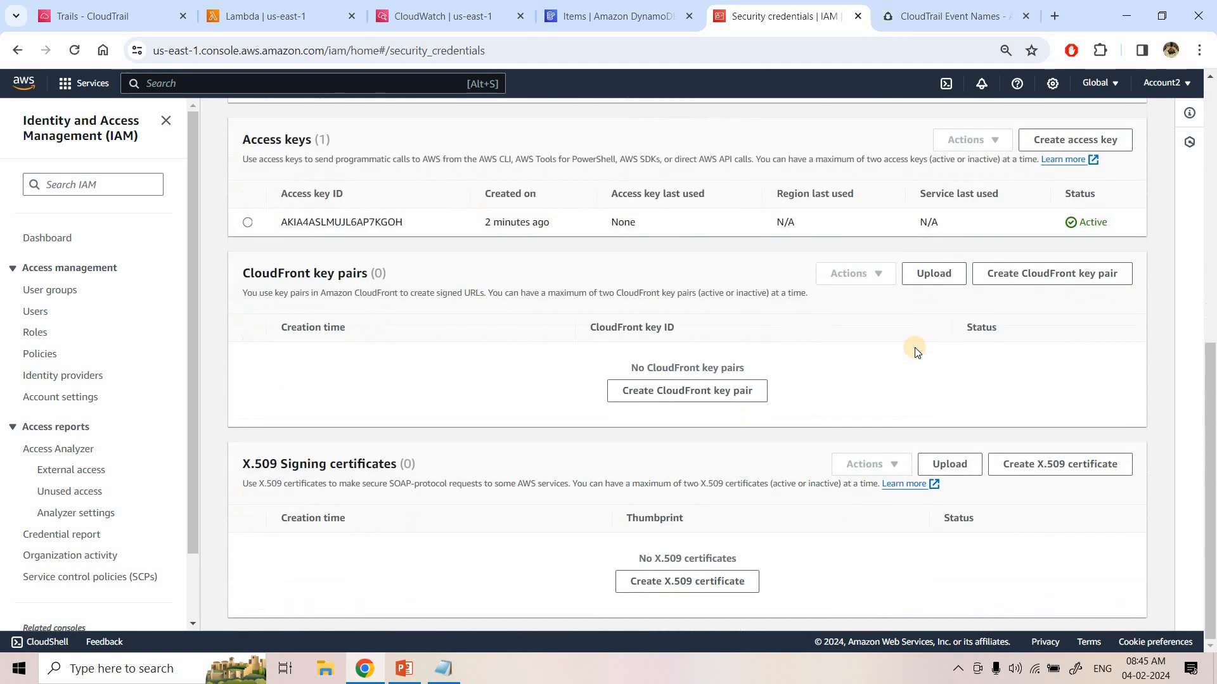
# Create a second root user access key, acknowledging that root access keys are not a best practice.
pyautogui.scroll(3, 1067, 347)
pyautogui.click(1062, 383)
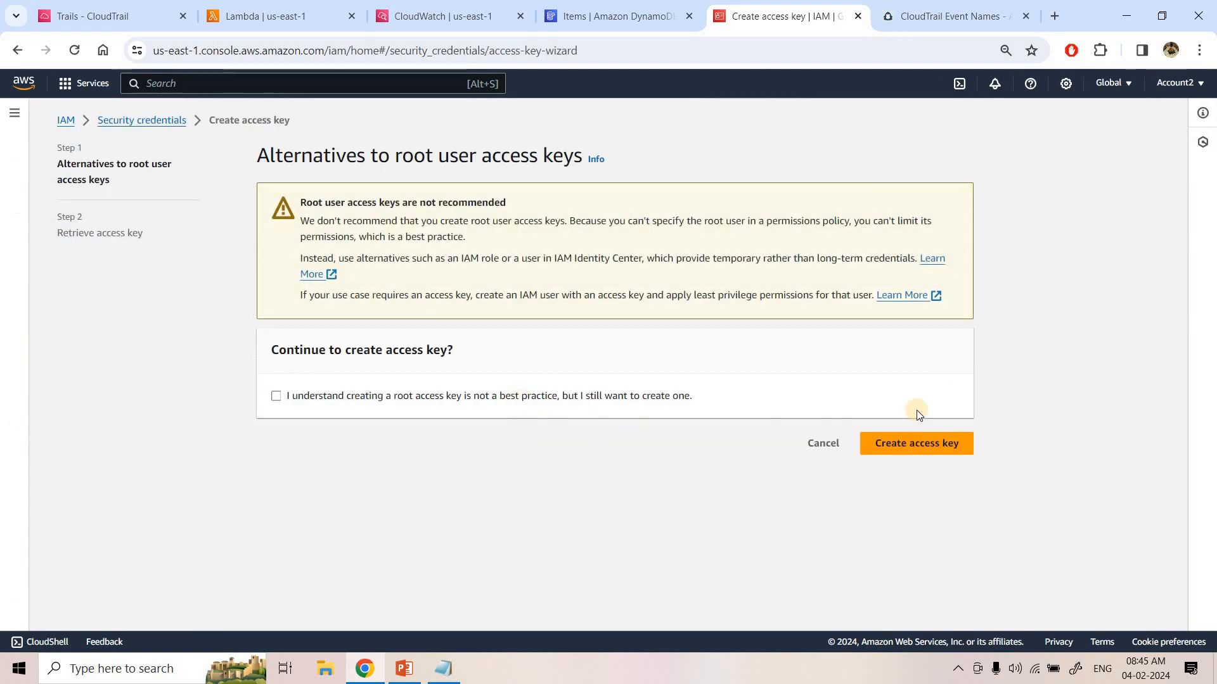
pyautogui.click(283, 397)
pyautogui.click(921, 447)
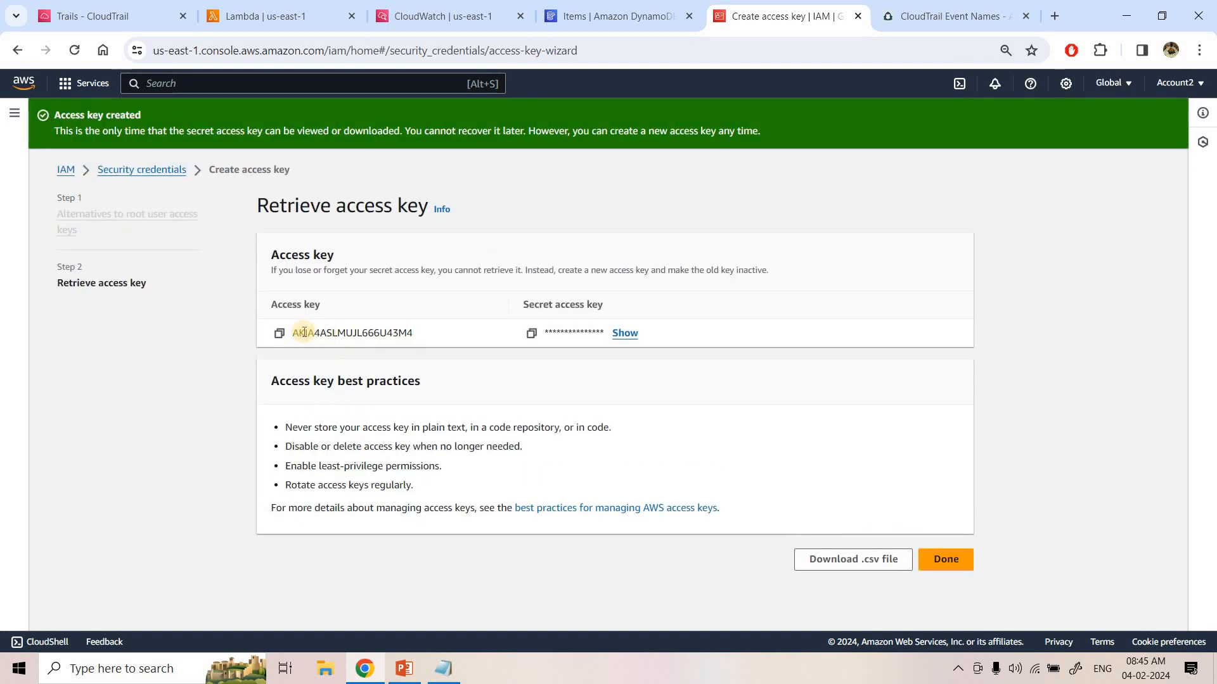
# Refresh the iamkey_storer table's items in DynamoDB, widen the created_on column and compare the creation times of the stored items.
pyautogui.click(572, 7)
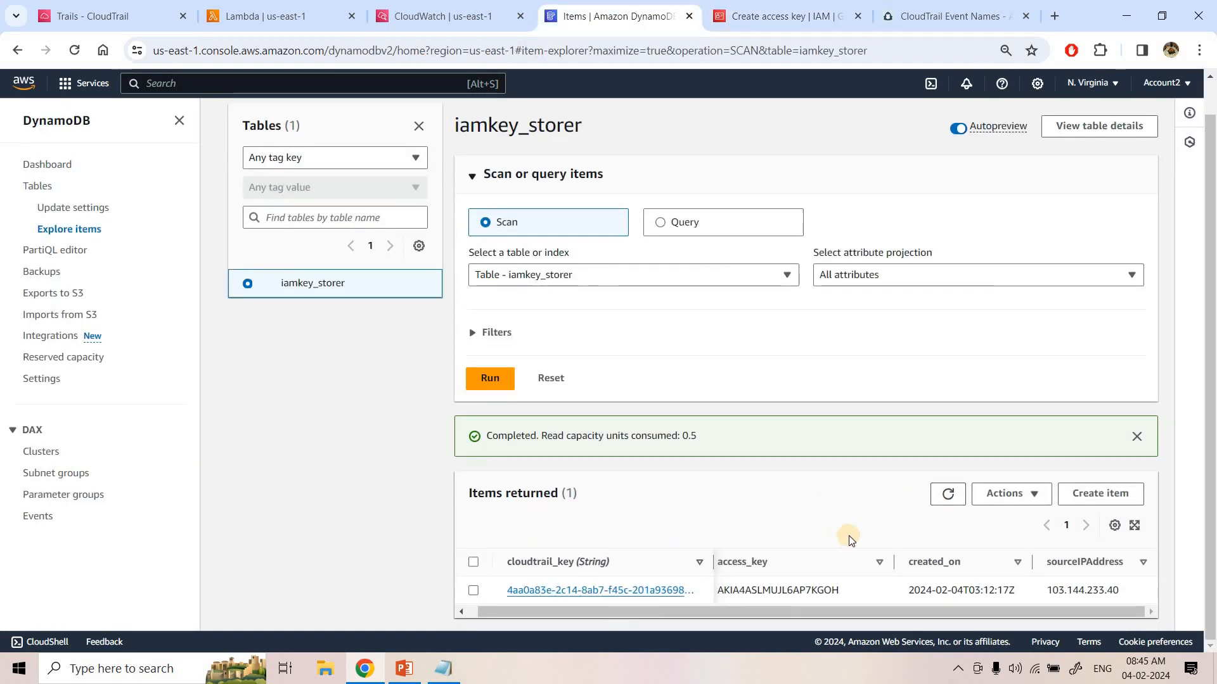
pyautogui.click(939, 493)
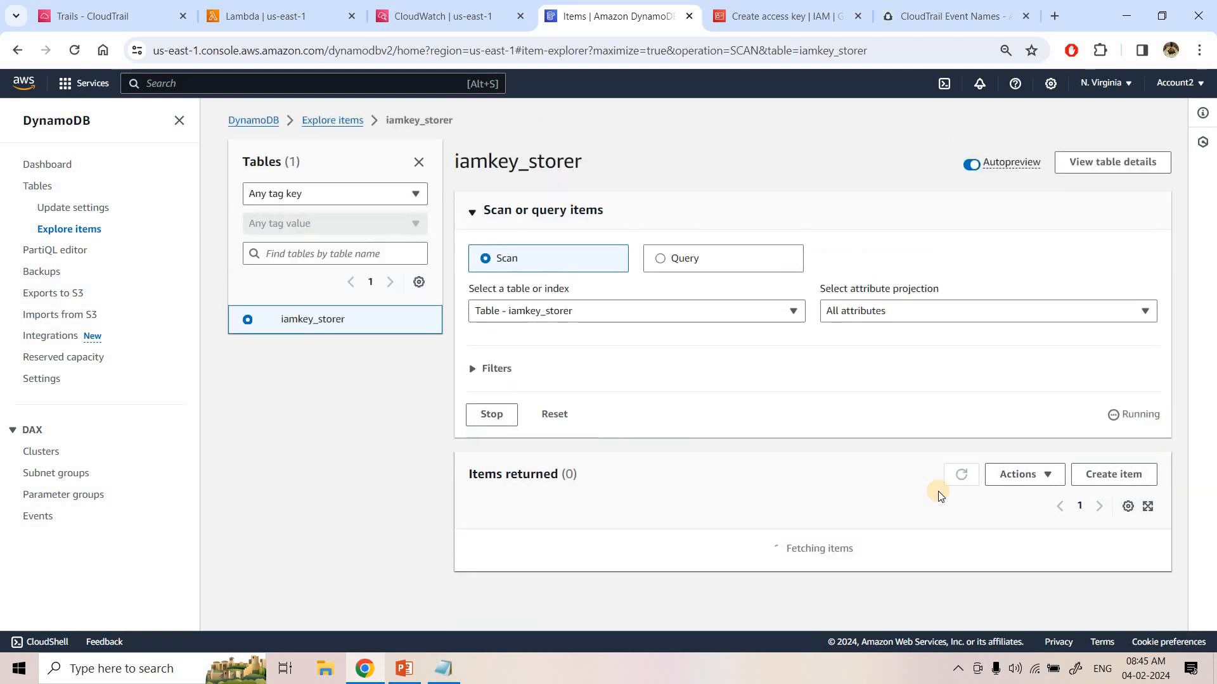
pyautogui.scroll(-1, 729, 504)
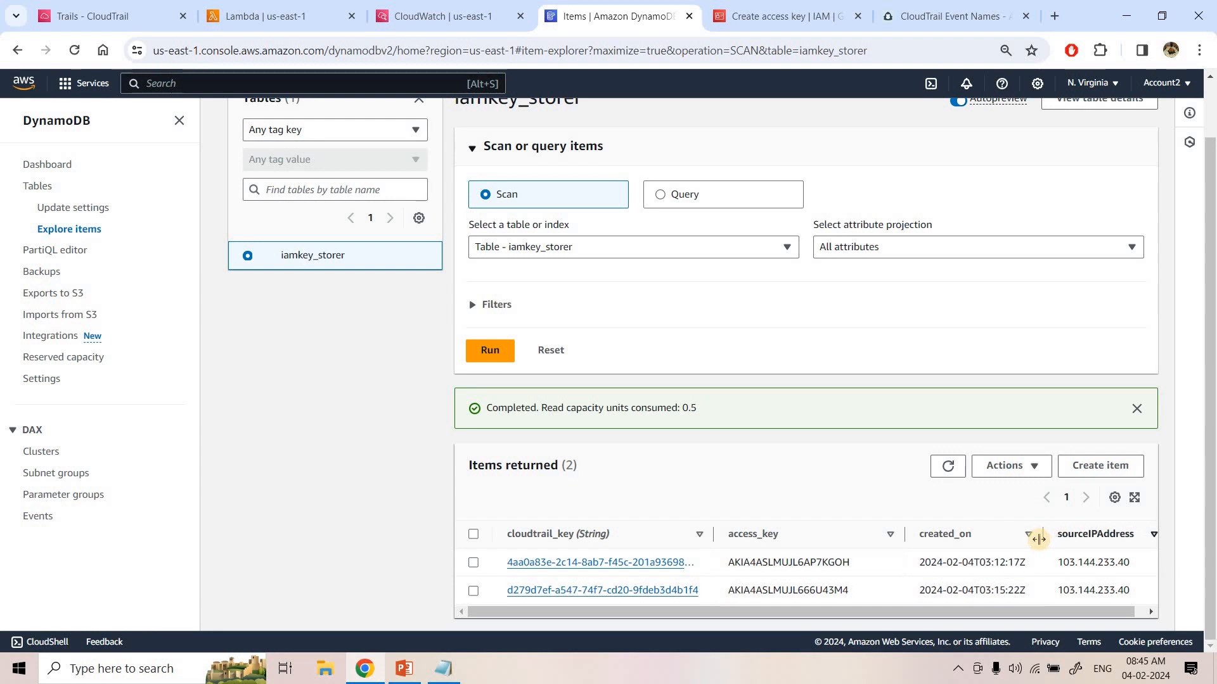
pyautogui.moveTo(1043, 533); pyautogui.dragTo(1098, 533)
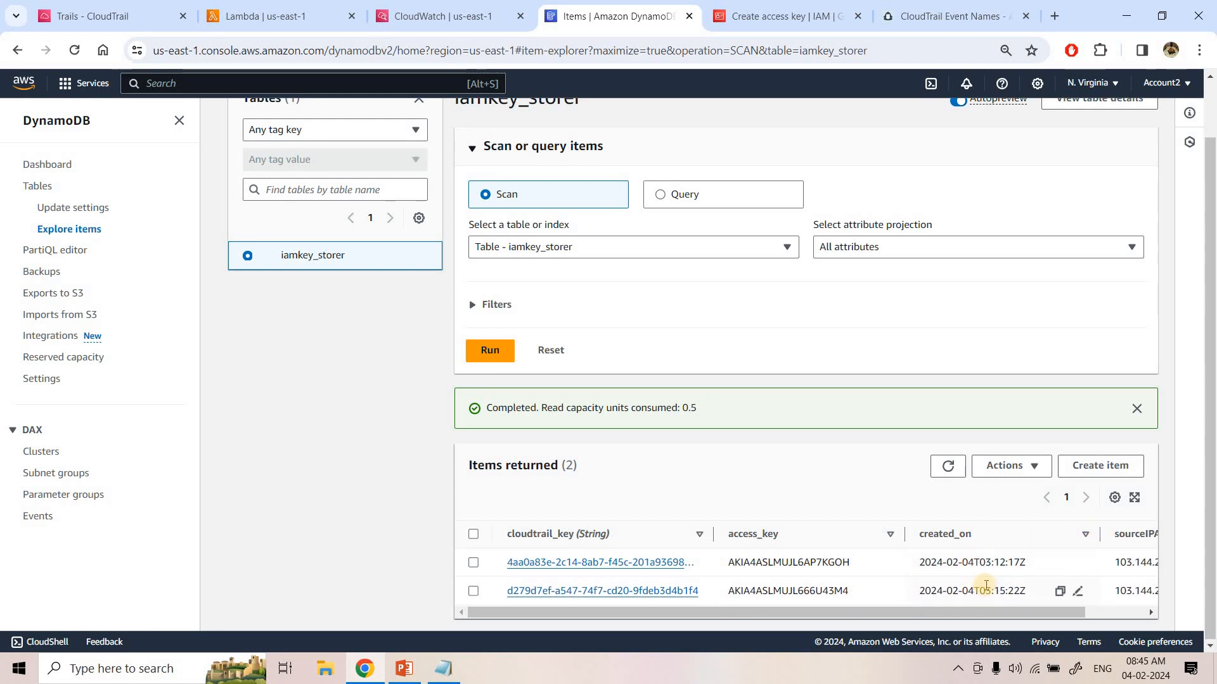
pyautogui.tripleClick(983, 592)
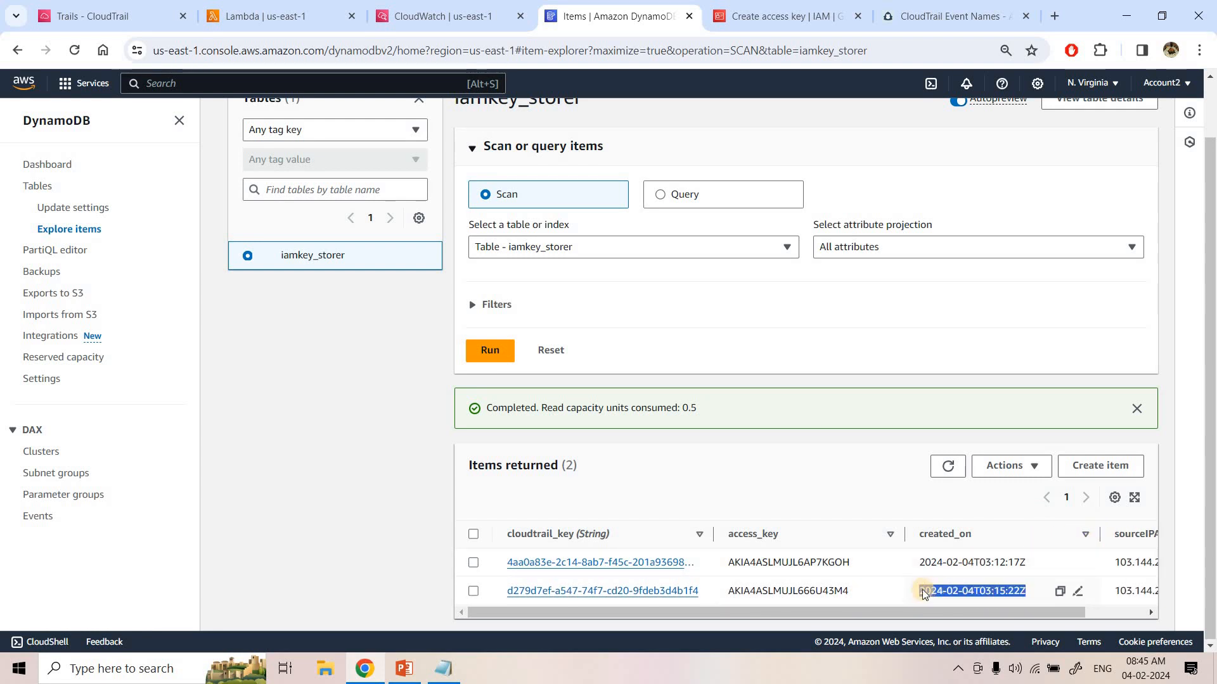
pyautogui.tripleClick(980, 562)
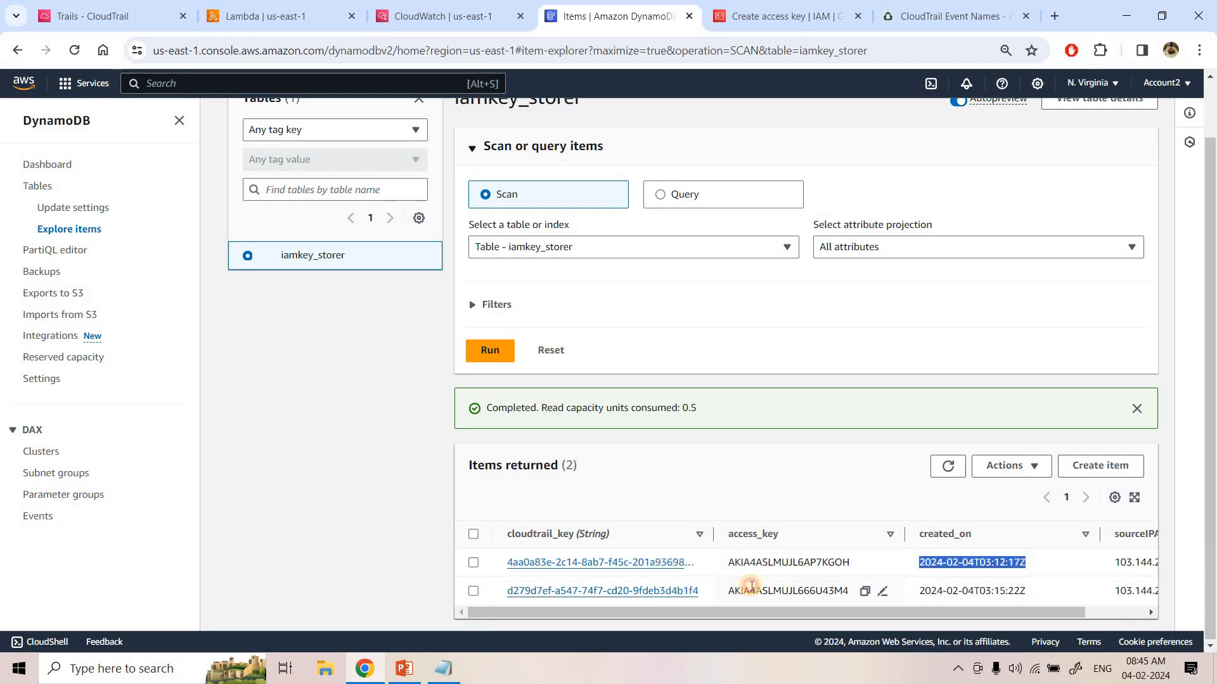
# Copy the newest stored item's access key ID and search for it on the IAM Retrieve access key page.
pyautogui.tripleClick(751, 586)
pyautogui.hotkey('ctrl', 'c')
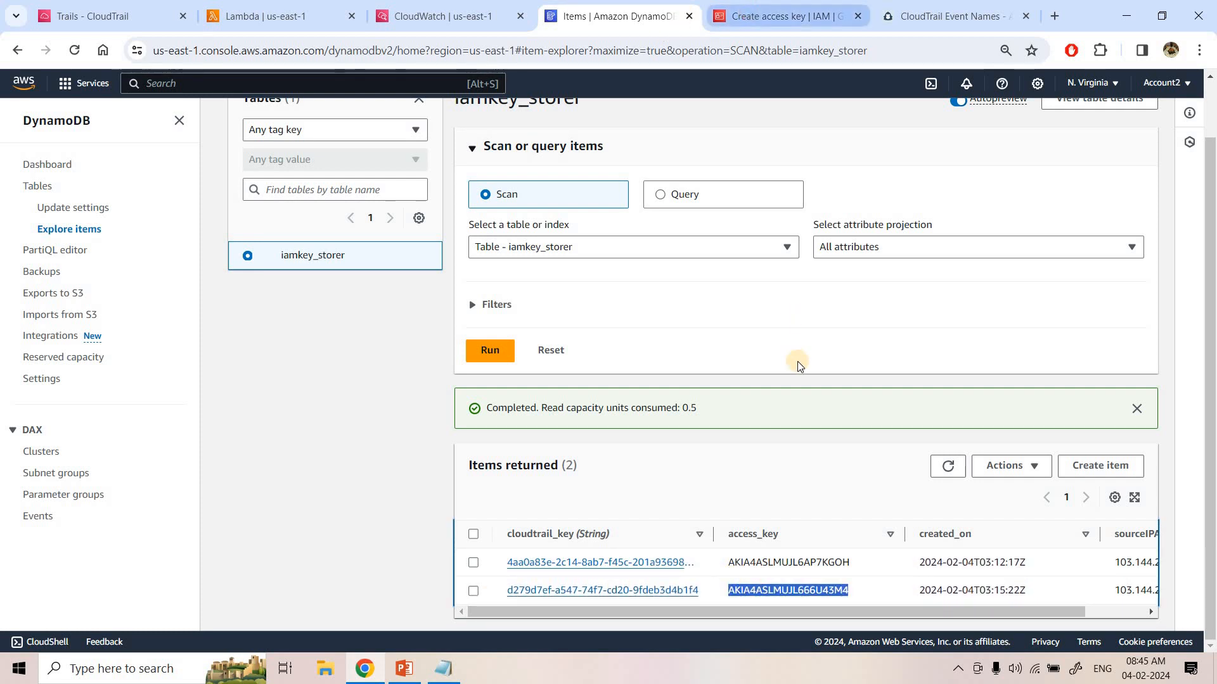
pyautogui.hotkey('ctrl', 'Tab')
pyautogui.hotkey('ctrl', 'f')
pyautogui.hotkey('ctrl', 'v')
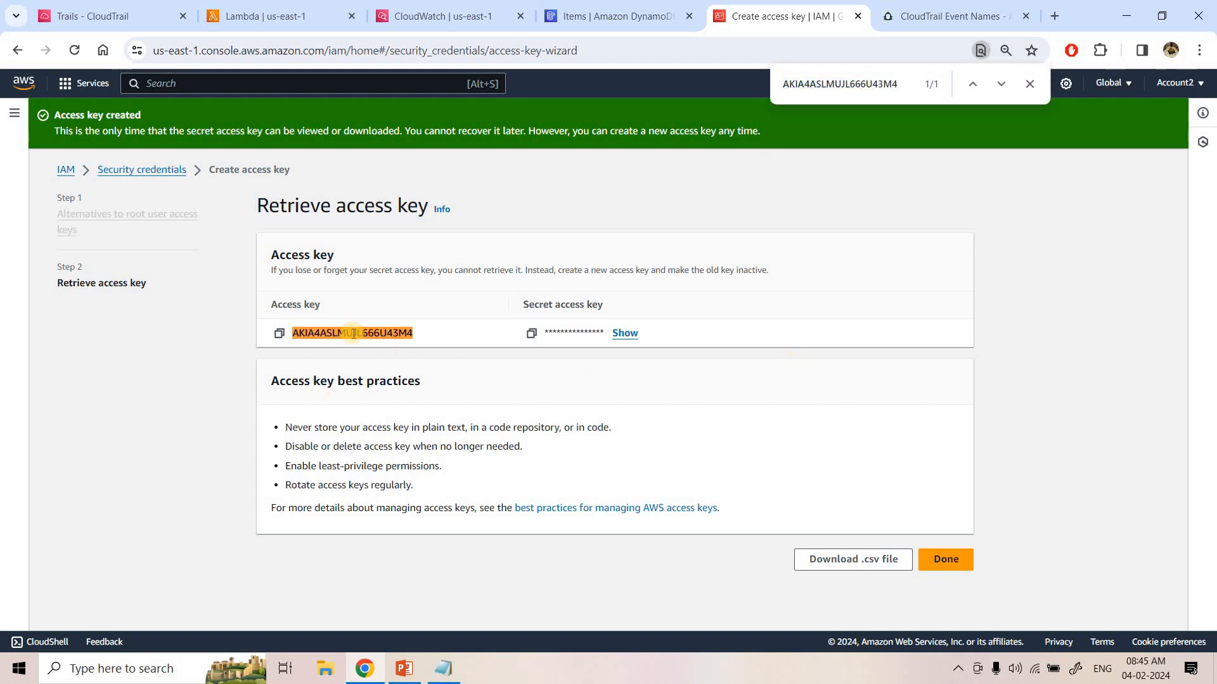